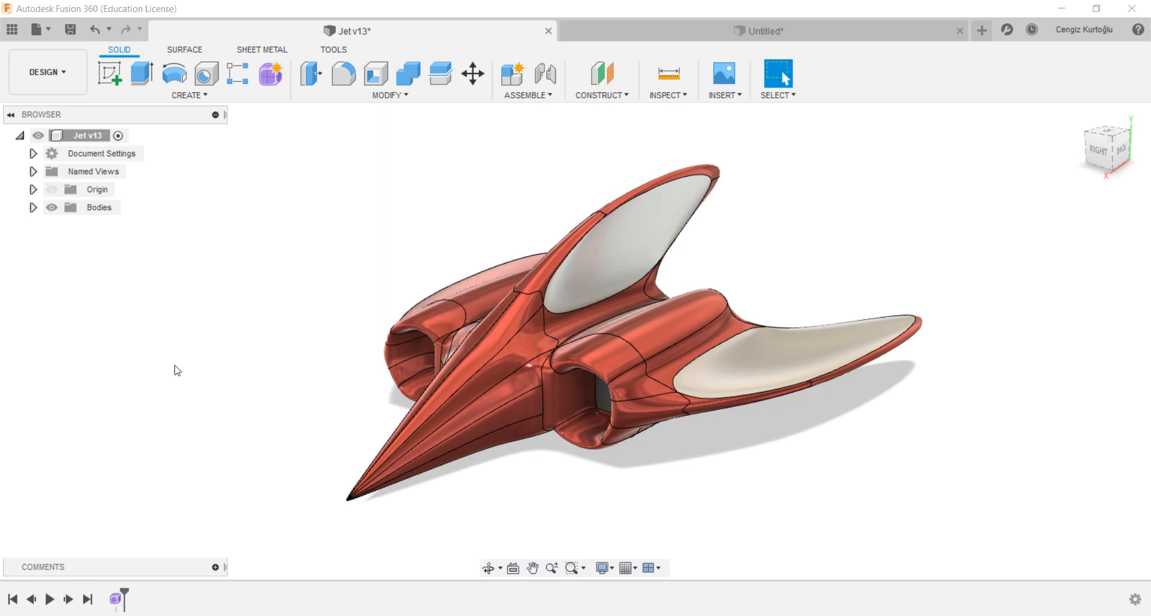
Step: Open the jet's Form1 feature for editing and select faces on its fuselage
right_click(118, 601)
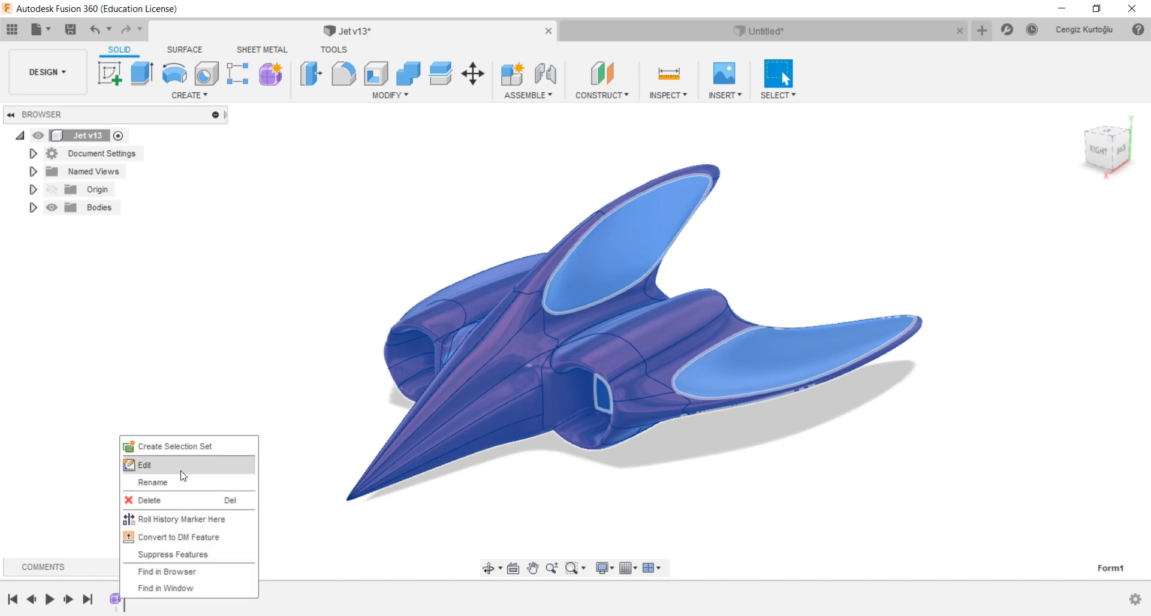
left_click(144, 467)
scroll(573, 395, "up", 3)
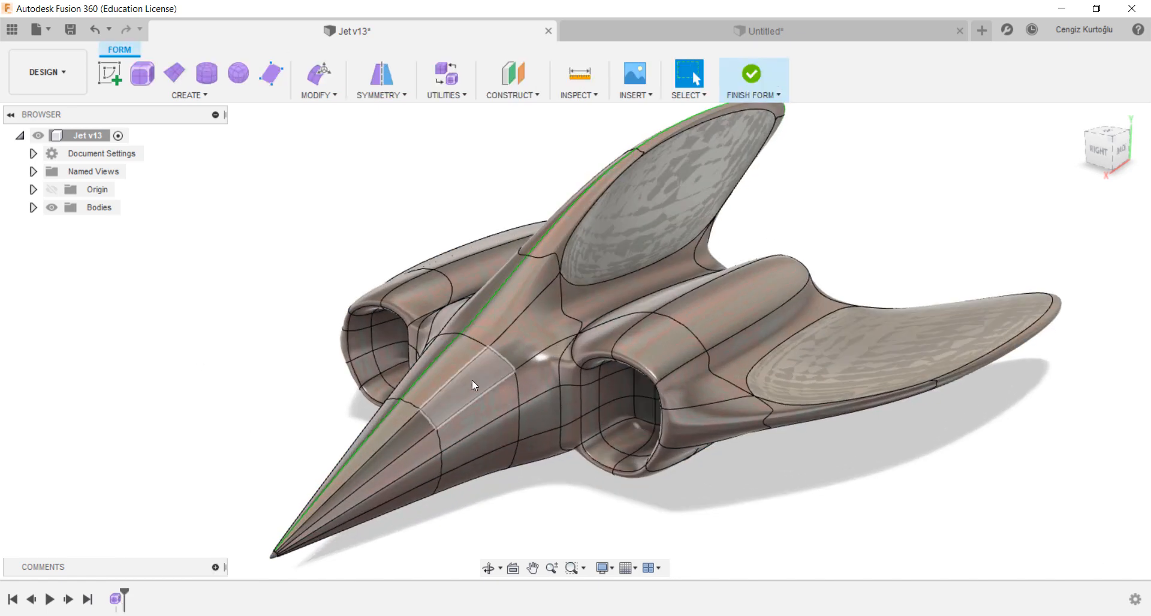
left_click(473, 380)
left_click(549, 328)
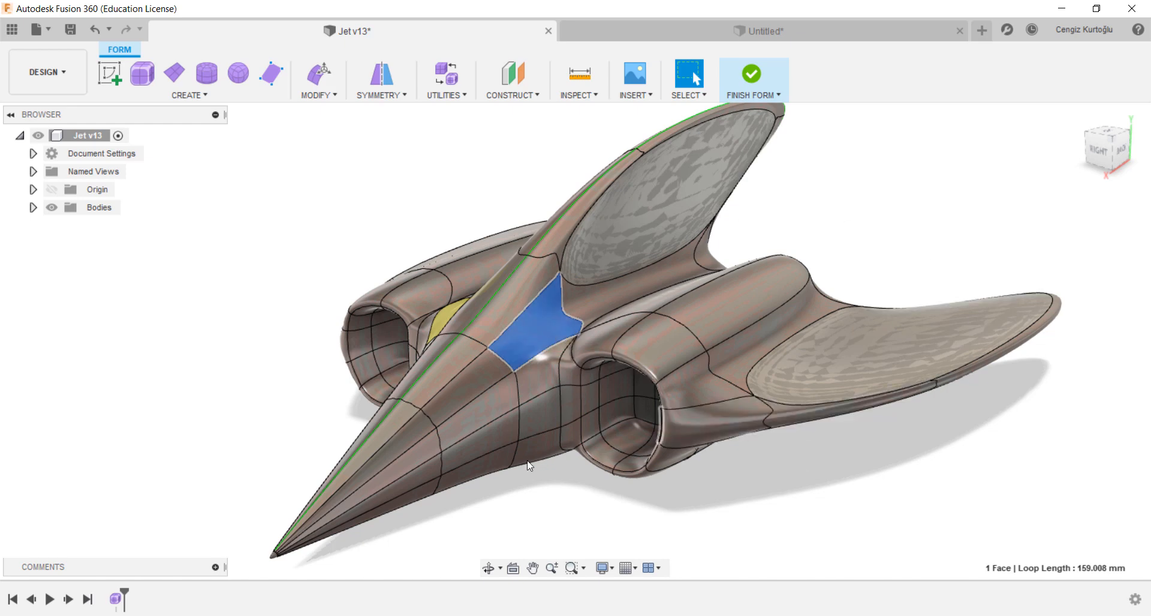
middle_click_drag(326, 426, 756, 459, "shift")
middle_click_drag(855, 423, 828, 429)
Step: Preview the jet's T-spline body in box and smooth display modes, then finish the form
left_click(448, 67)
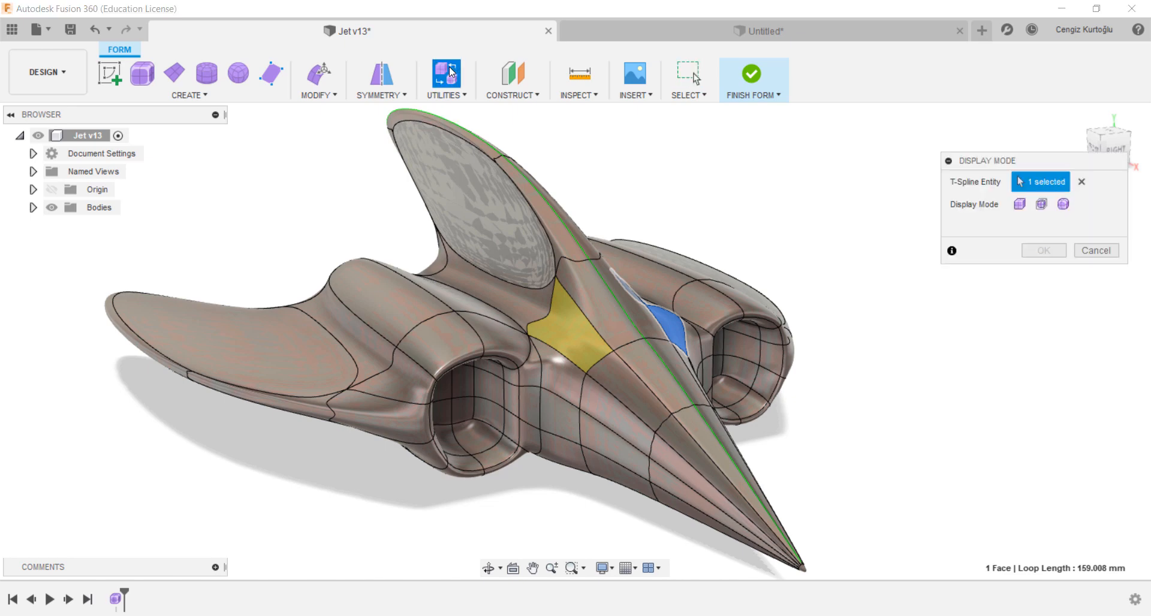
left_click(1020, 205)
key("alt+1")
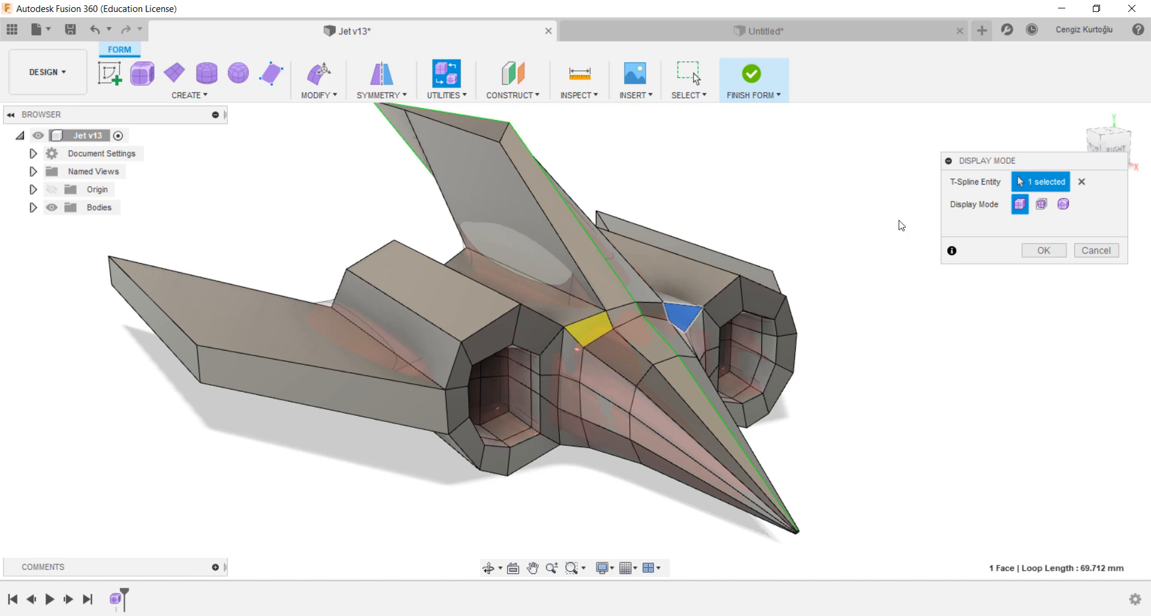
key("alt+3")
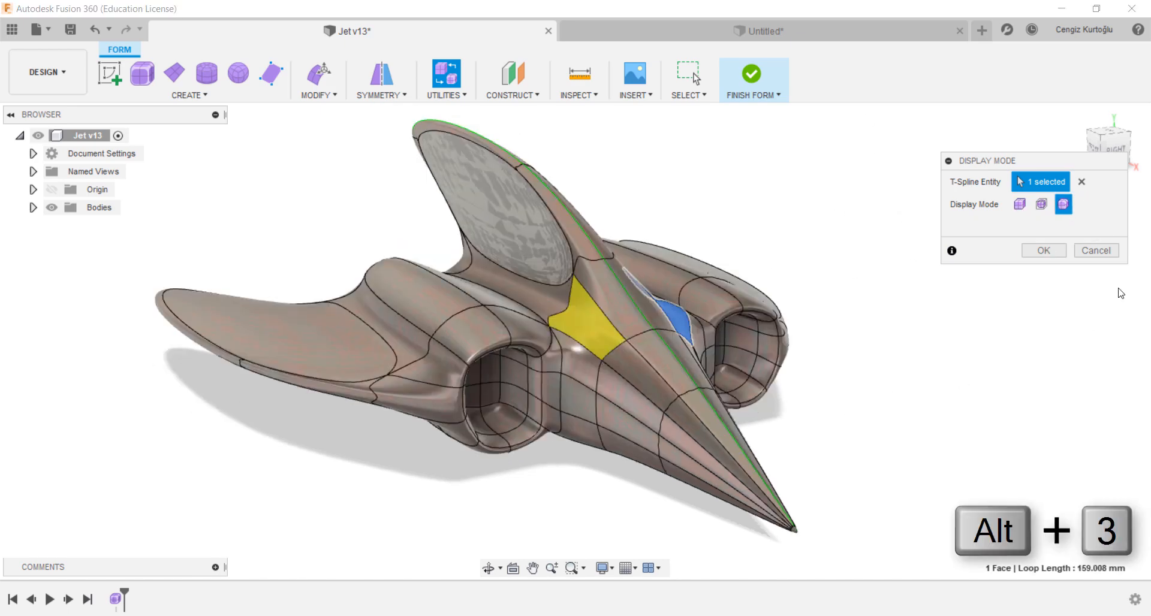
left_click(1060, 247)
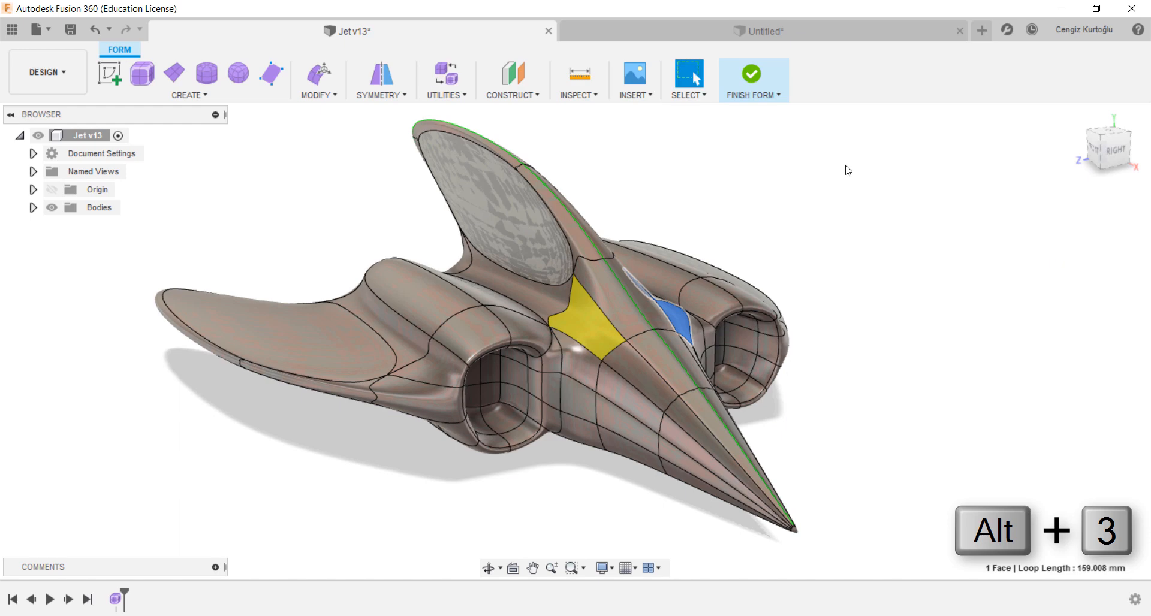
left_click(748, 71)
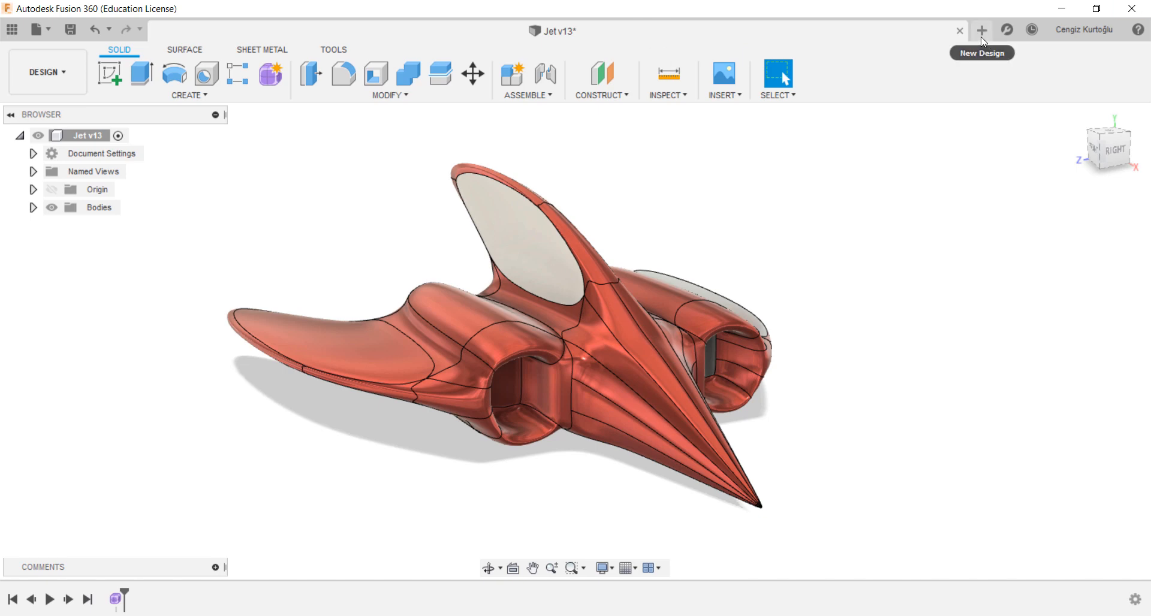
Step: Create a new design and turn on the layout grid
left_click(983, 31)
left_click(626, 569)
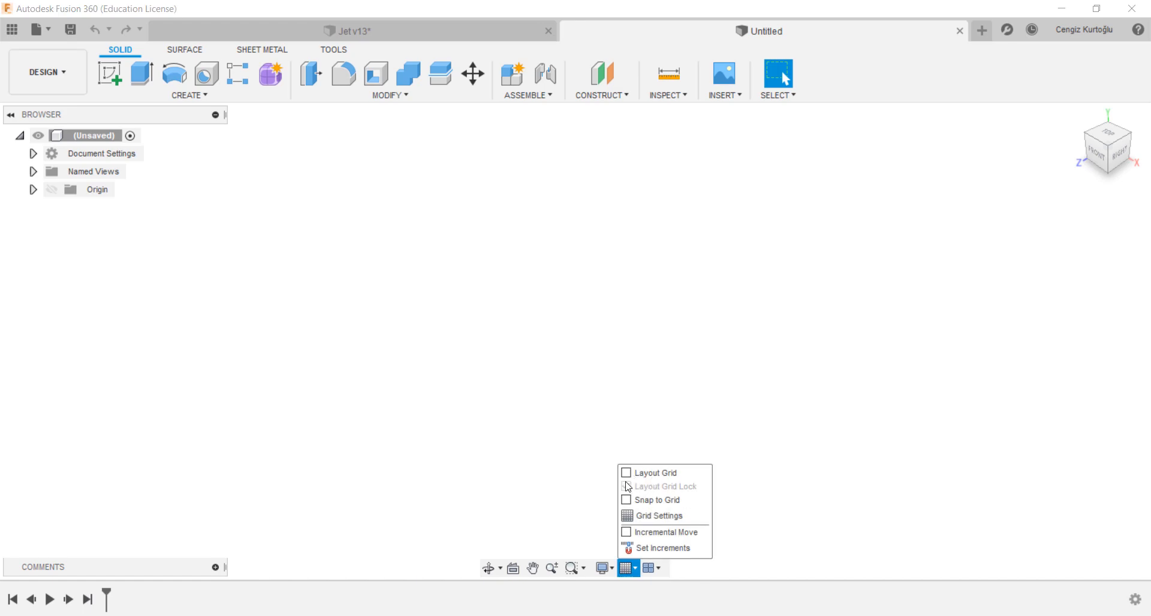
left_click(626, 478)
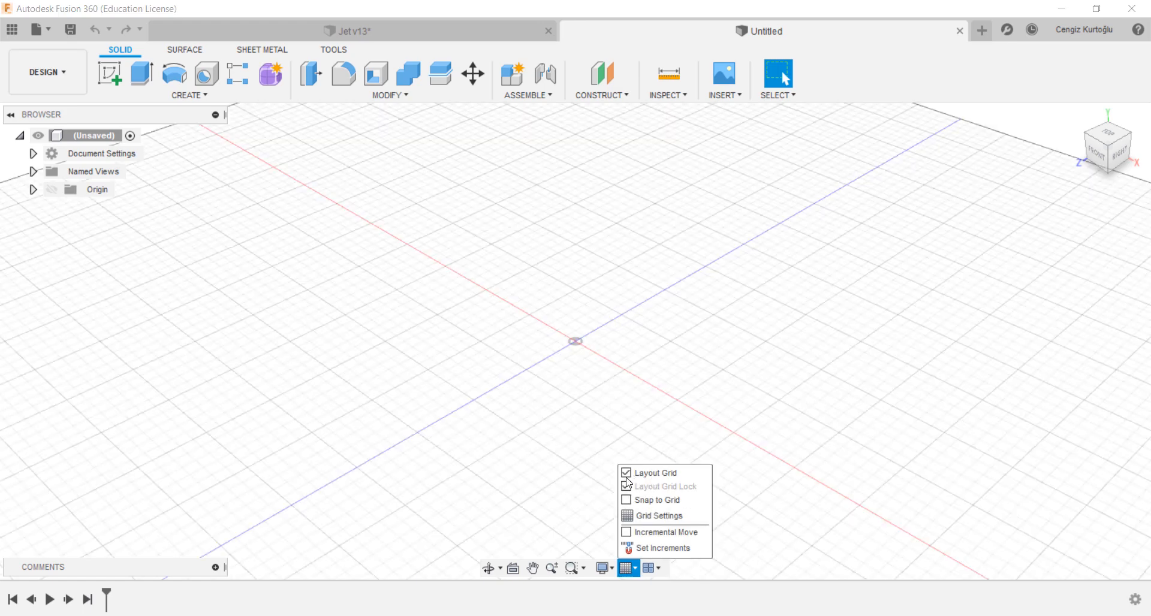
left_click(562, 353)
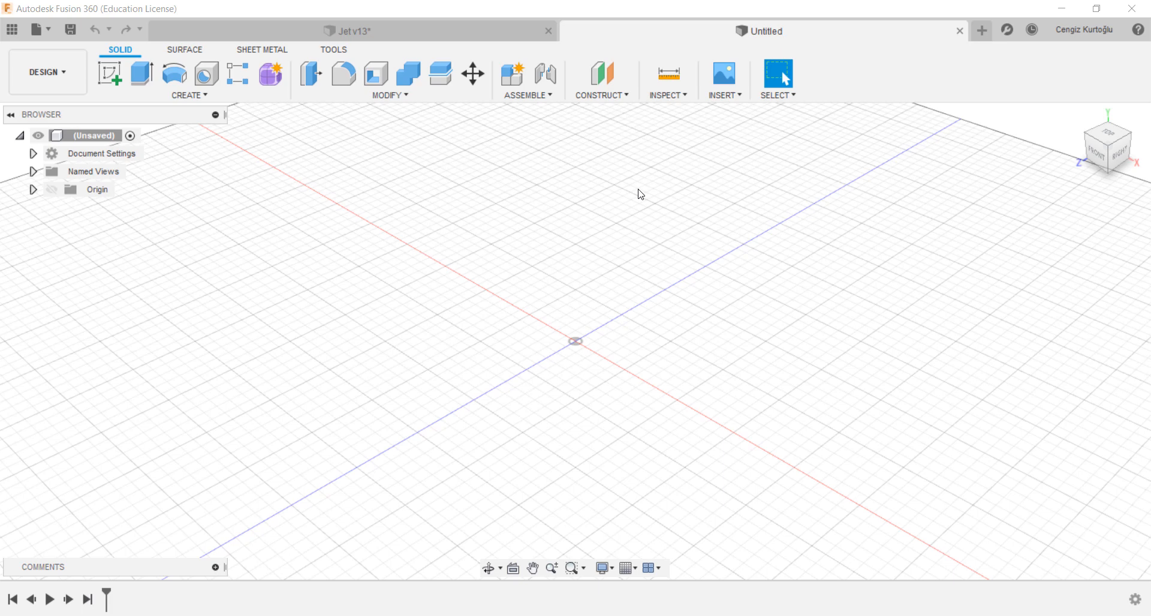
Step: Start a form and draw a center box on the ground plane about 91 by 132 mm
left_click(270, 77)
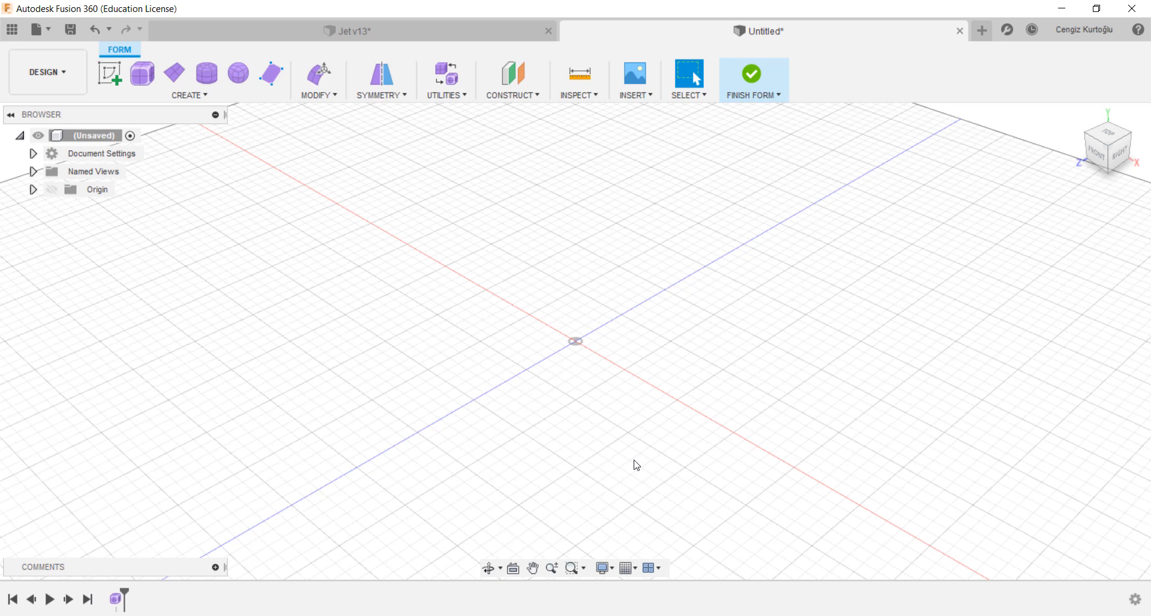
left_click(144, 74)
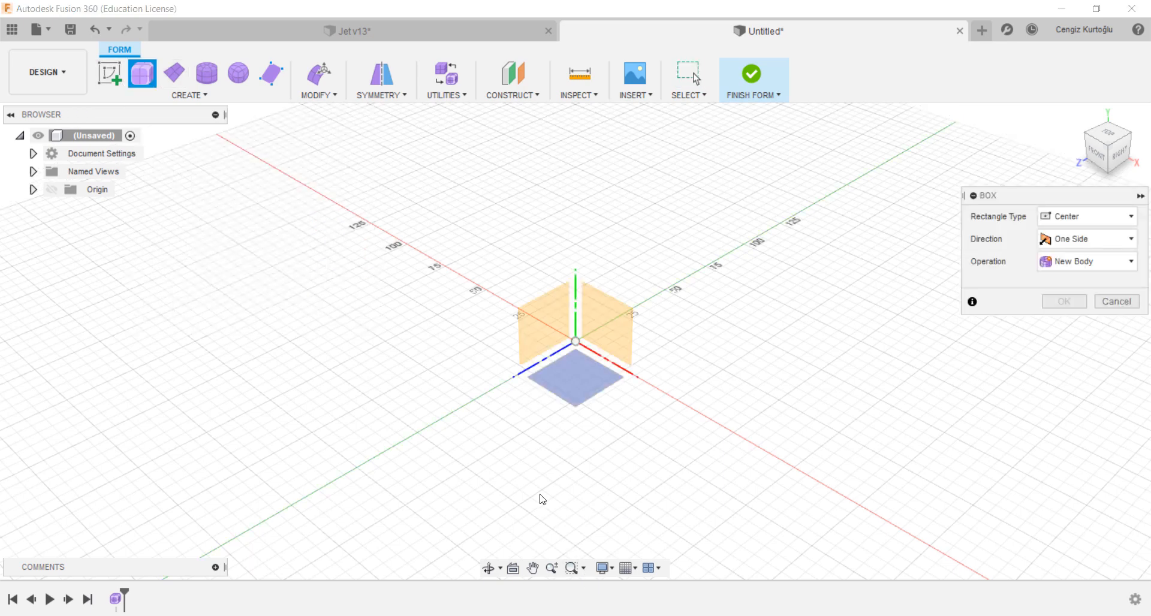
left_click(568, 399)
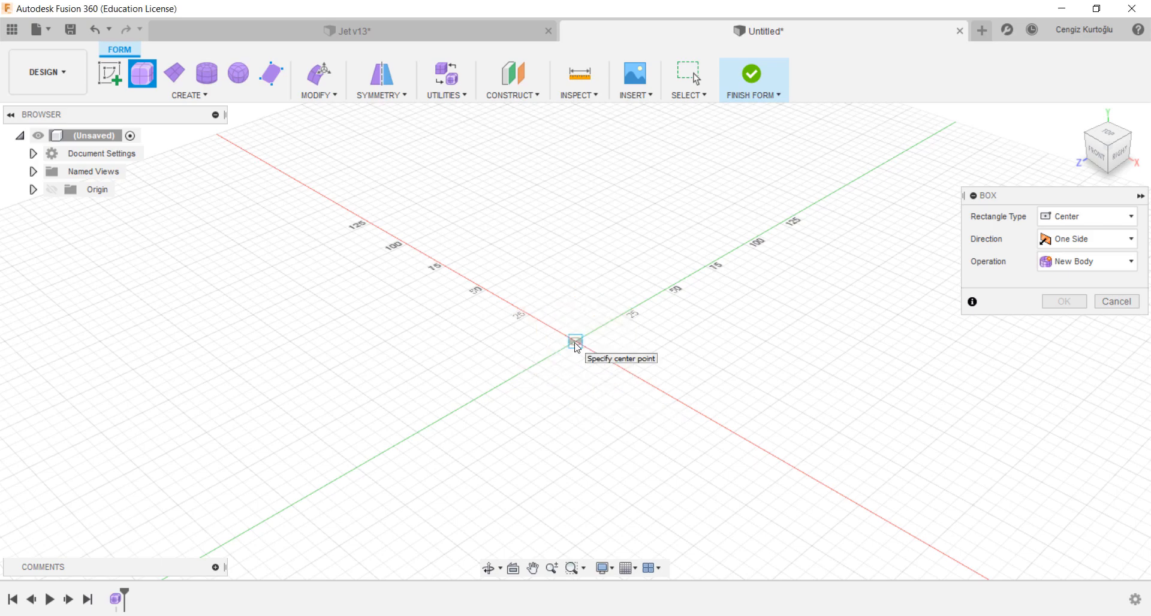
left_click(576, 343)
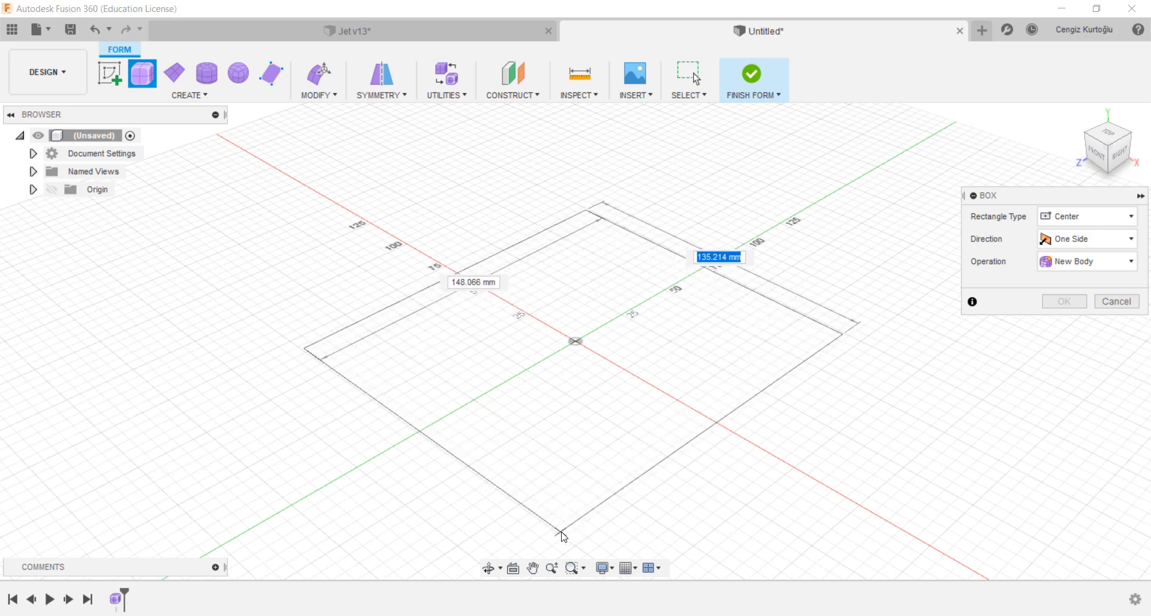
left_click(532, 490)
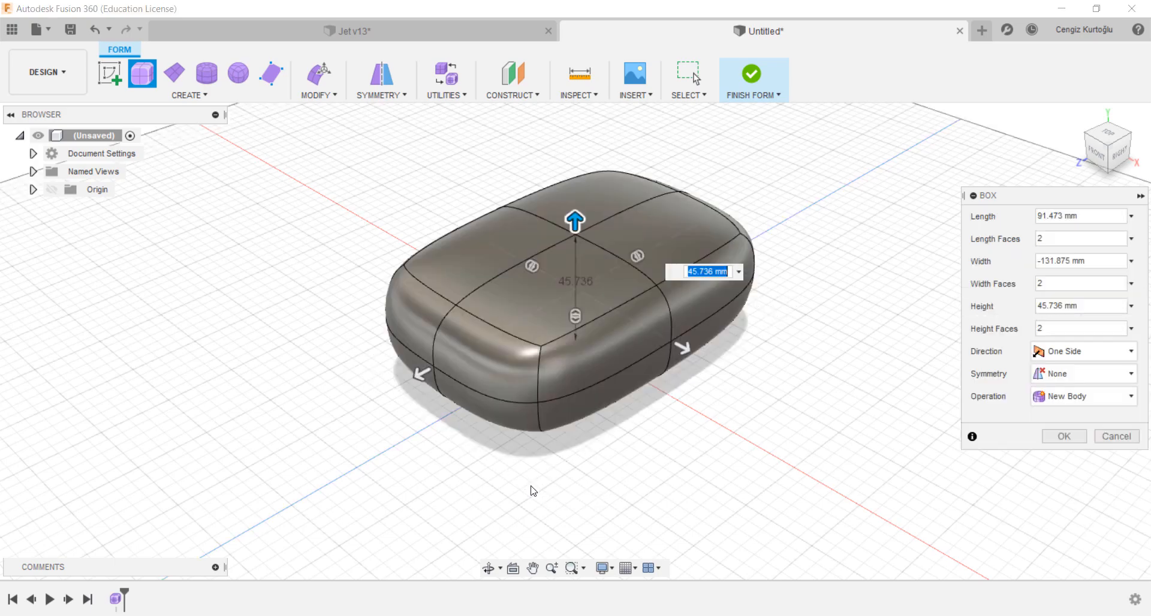
Step: Raise the box to about 67 mm high, set length, width and height faces to 1, and confirm
left_click_drag(574, 221, 576, 161)
middle_click_drag(825, 328, 829, 352)
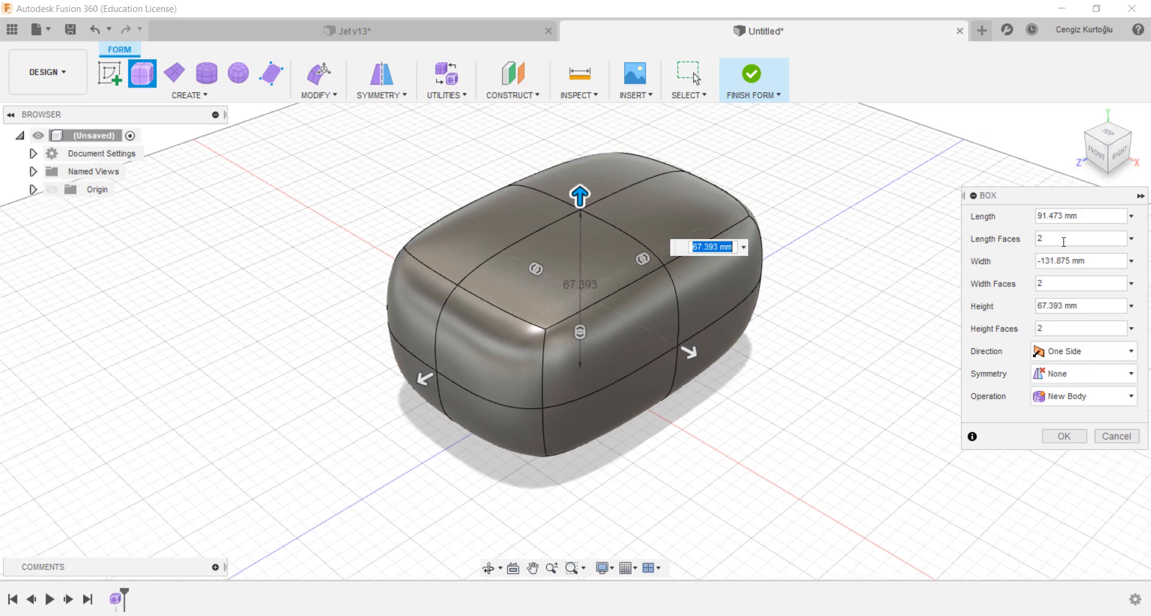
left_click_drag(1082, 237, 894, 223)
type("1")
left_click_drag(1081, 280, 841, 231)
type("1")
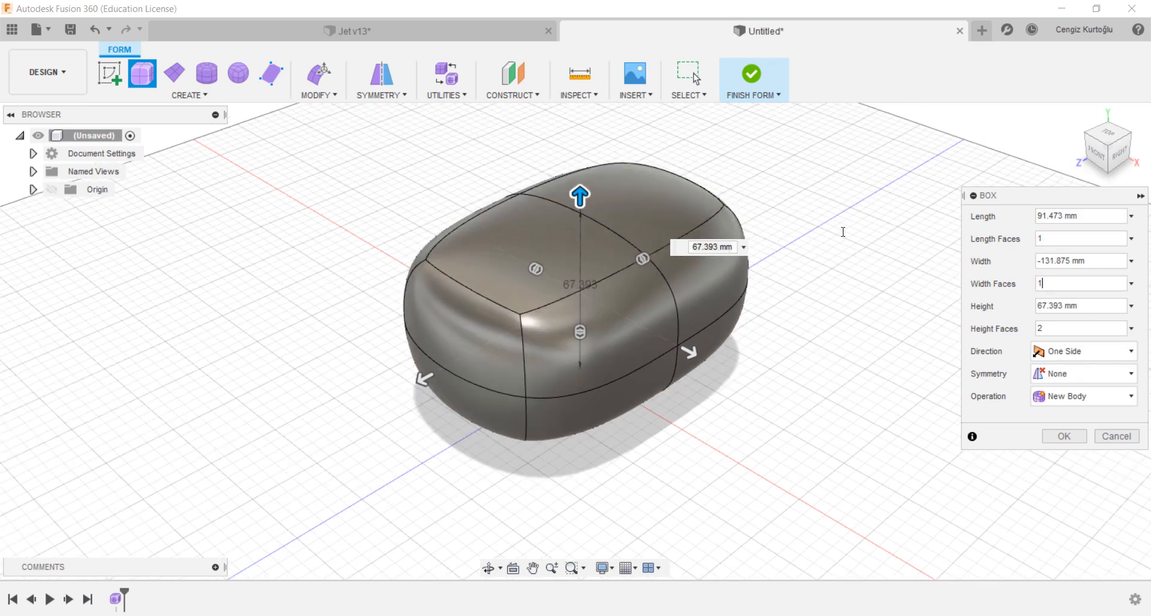
key("Tab")
type("1")
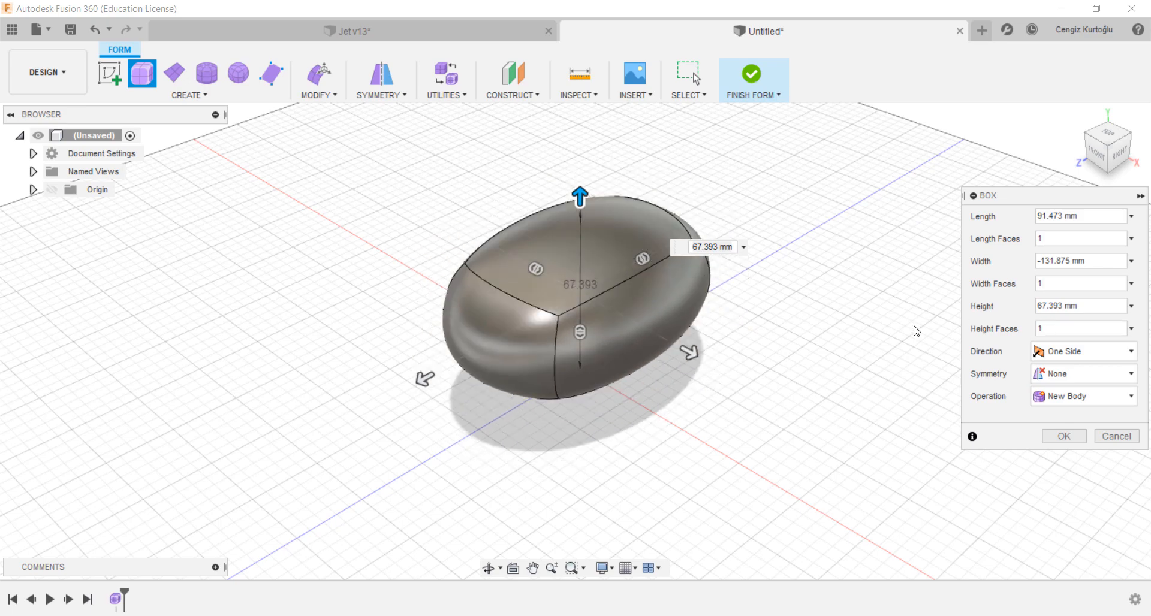
left_click(1065, 436)
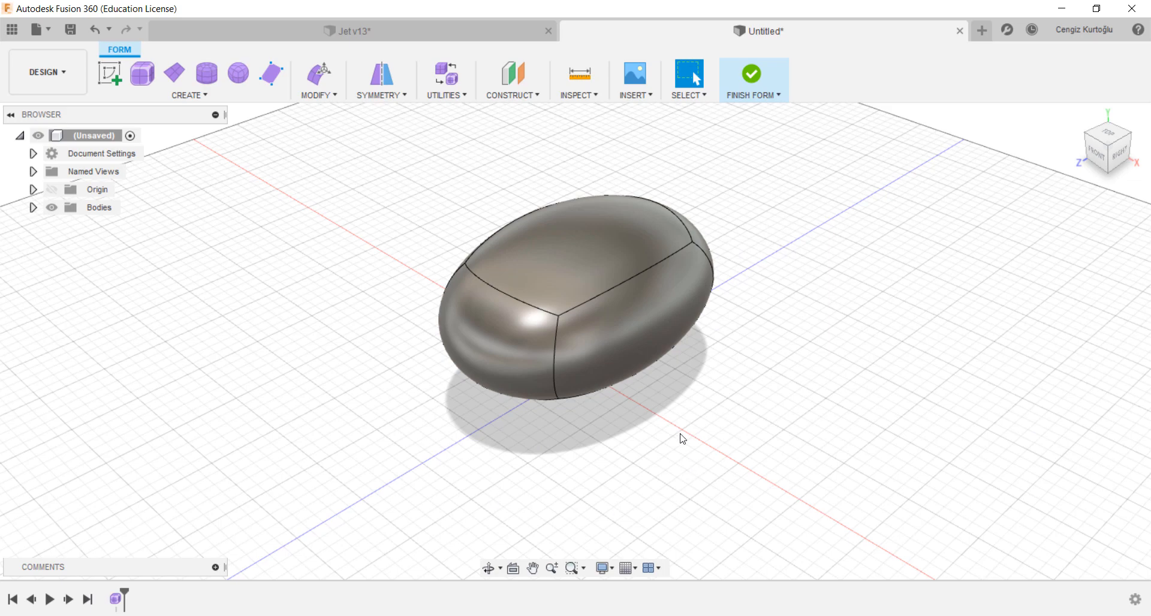
Step: Switch the T-spline box to box display mode
left_click(447, 96)
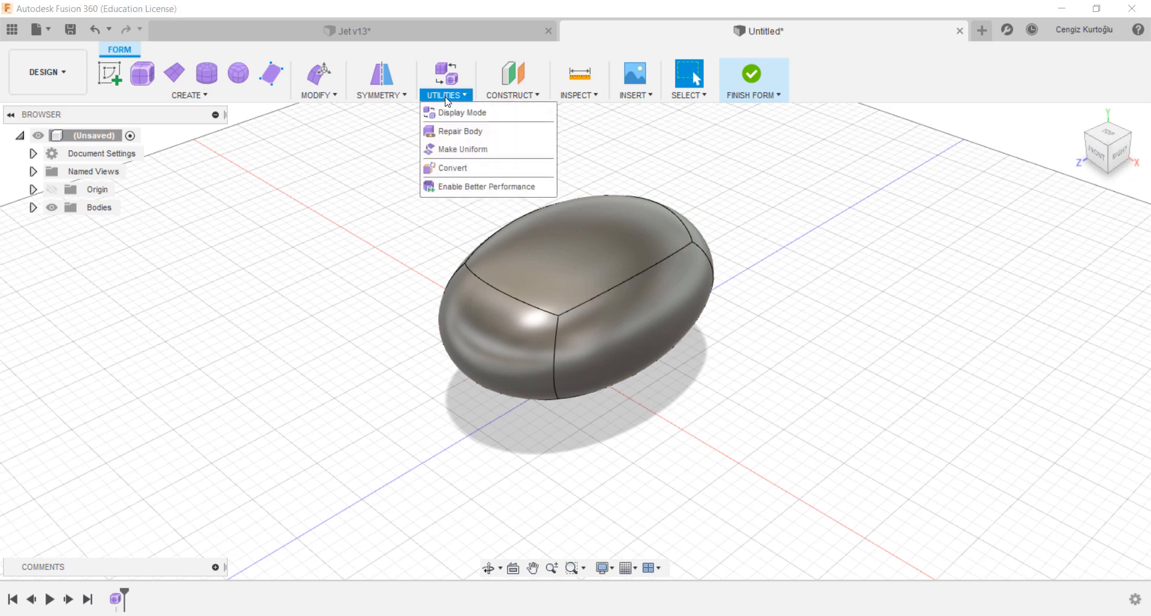
left_click(456, 113)
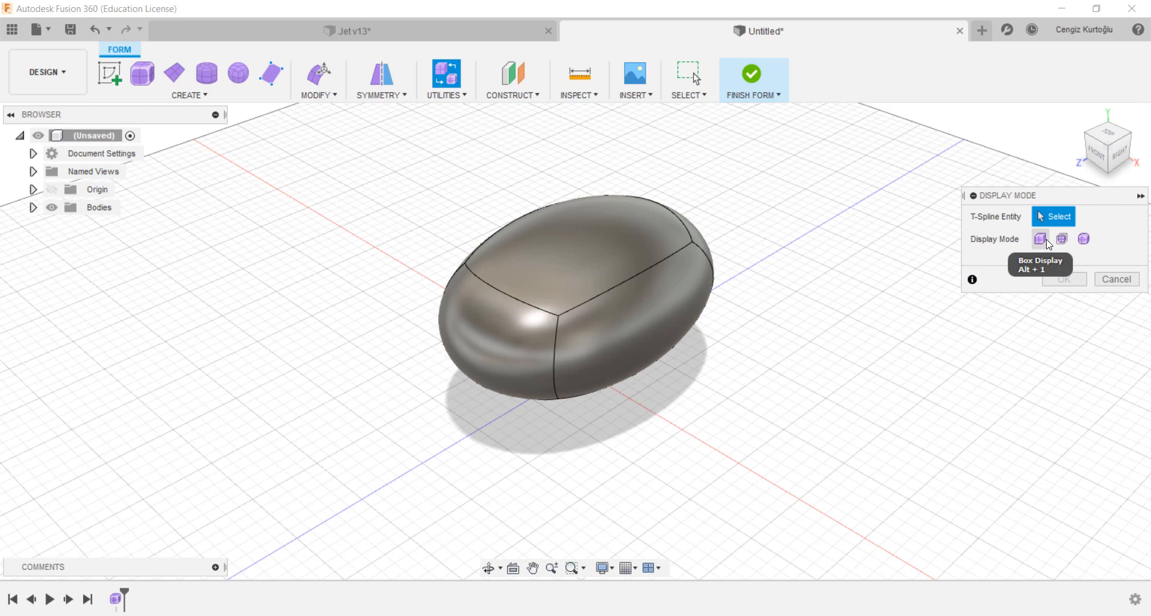
key("alt+1")
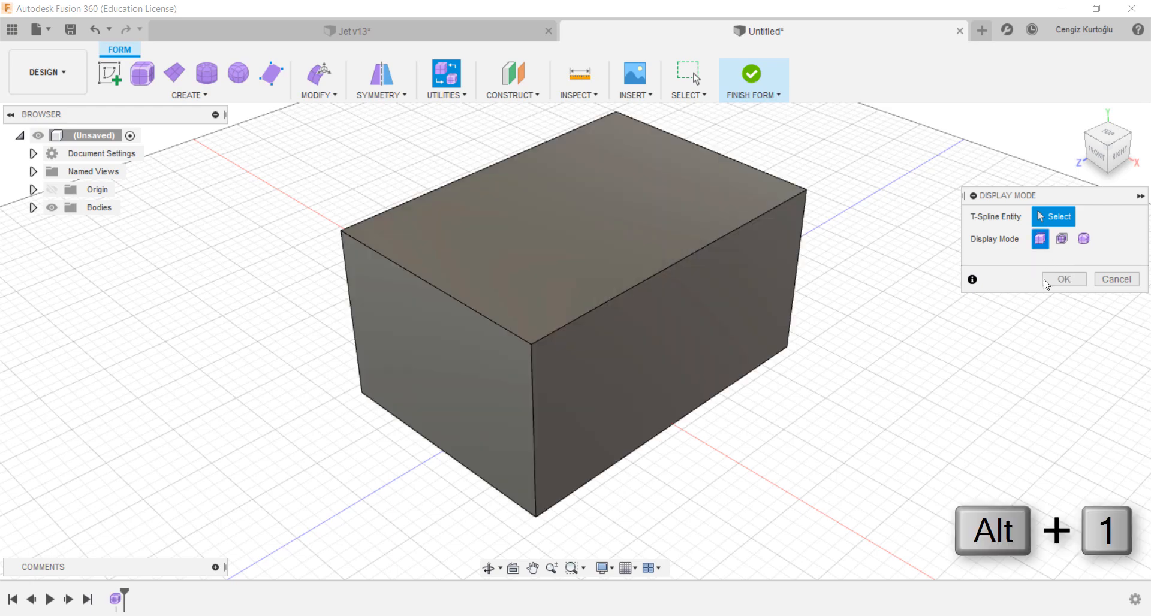
left_click(1072, 281)
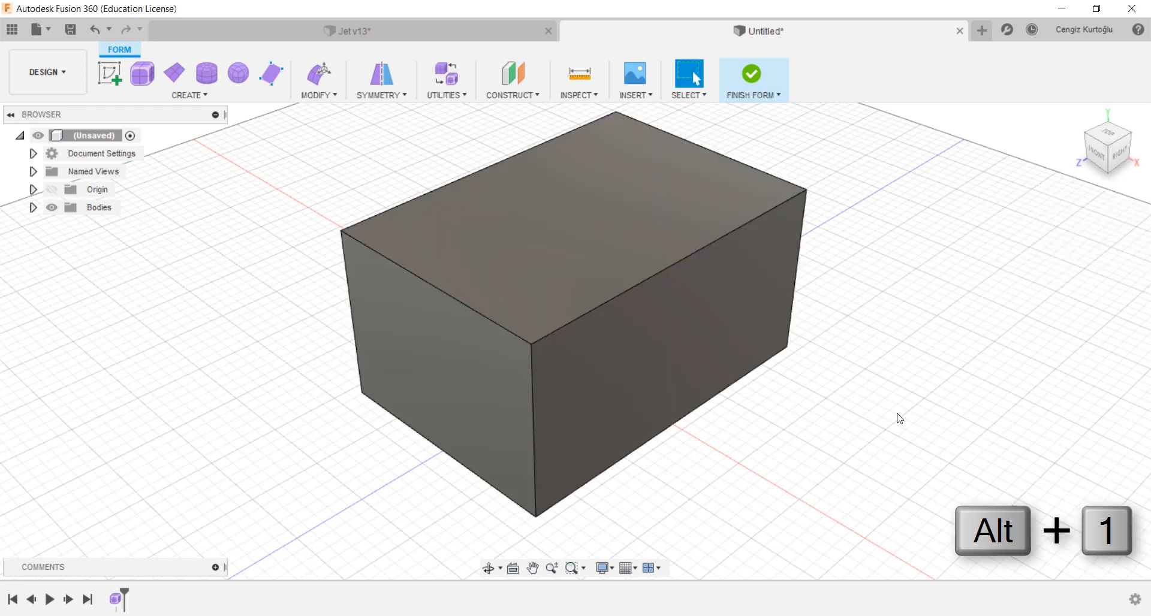
Step: Apply Mirror - Internal symmetry between the box's two opposite 132 mm-wide side faces
middle_click_drag(990, 378, 915, 428)
scroll(863, 381, "down", 4)
scroll(809, 547, "up", 1)
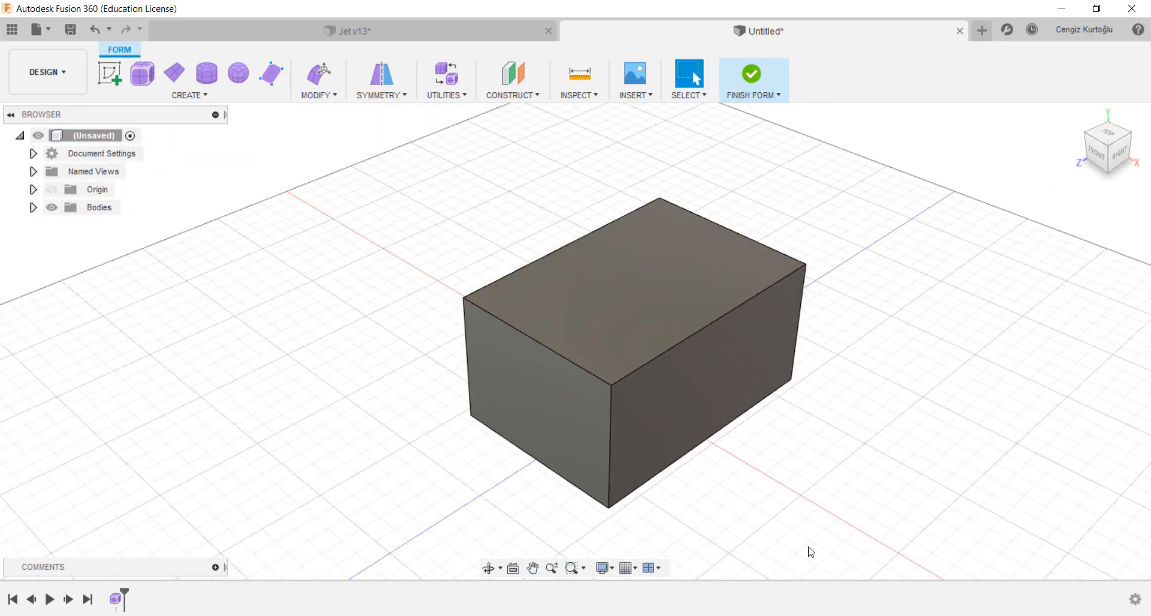
middle_click_drag(814, 526, 759, 503)
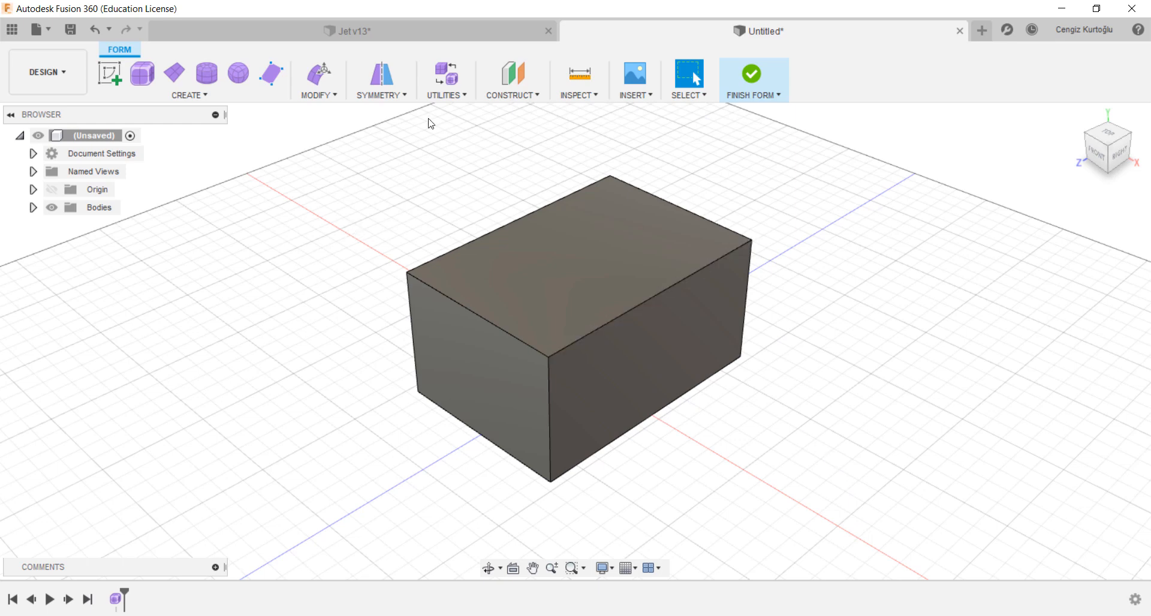
left_click(395, 96)
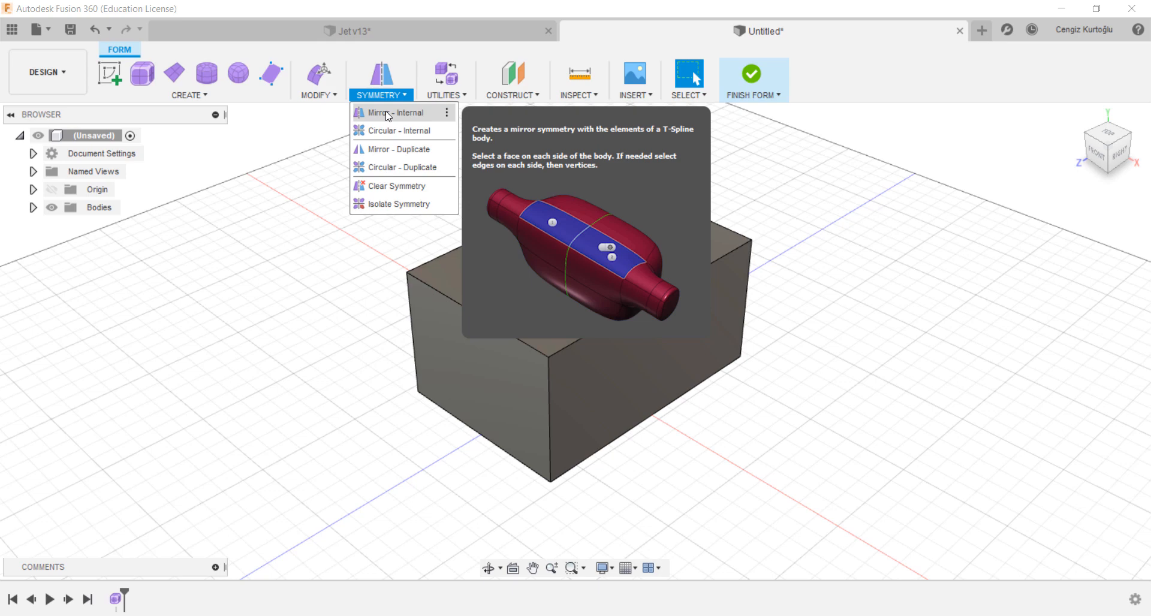
left_click(388, 114)
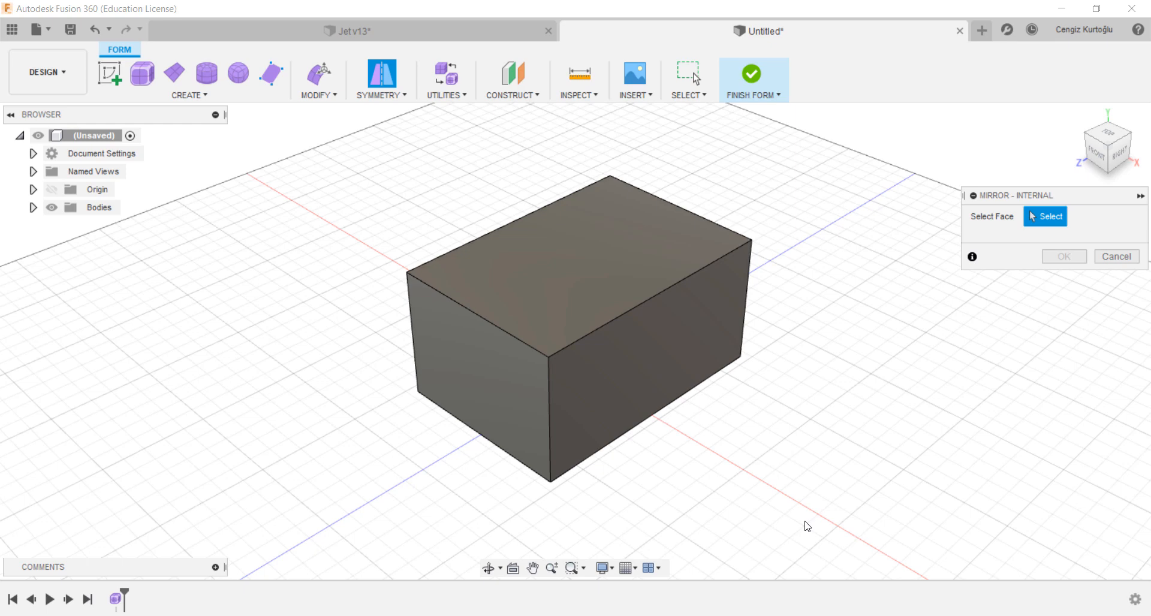
left_click(627, 394)
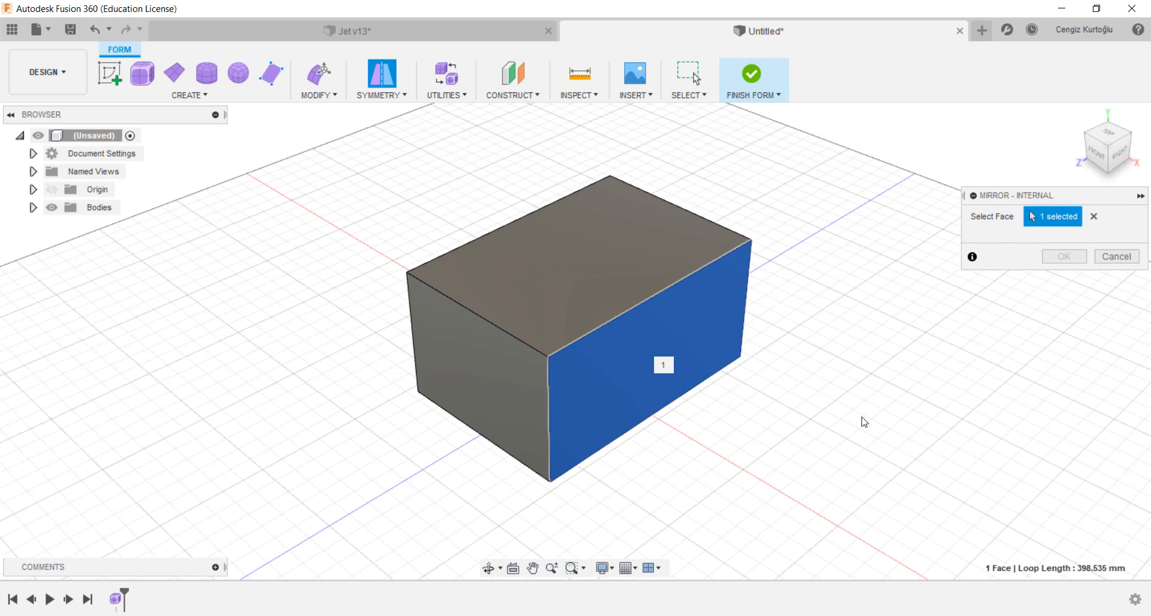
middle_click_drag(712, 446, 774, 447, "shift")
left_click(534, 373)
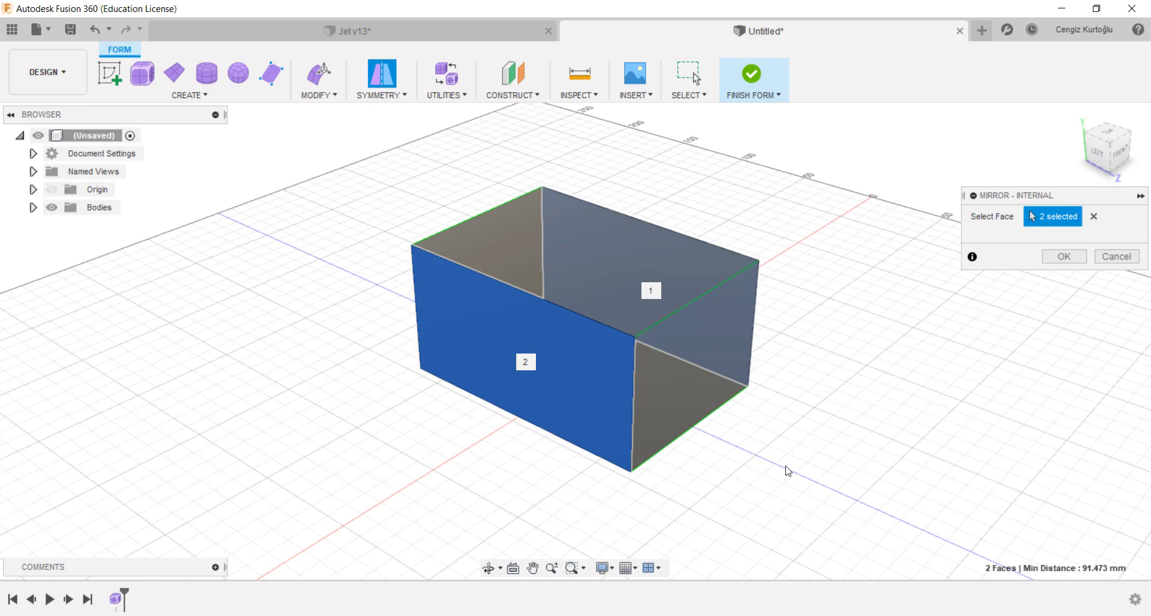
middle_click_drag(788, 471, 697, 447, "shift")
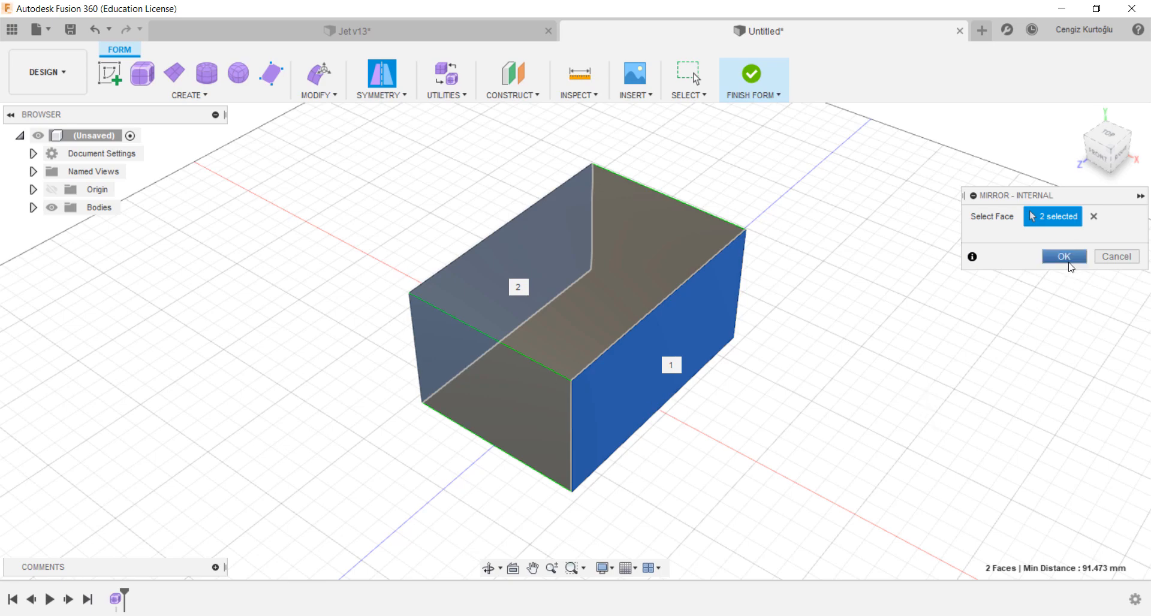
left_click(1065, 257)
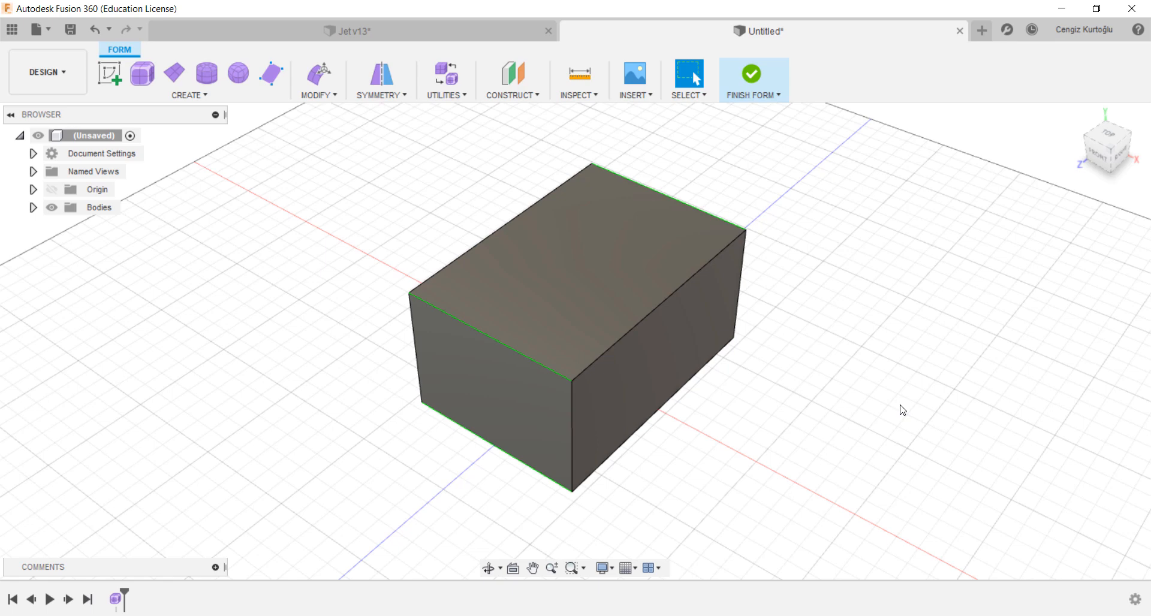
Step: Select one of the box's mirrored side faces and open Edit Form on it
middle_click_drag(804, 393, 749, 355, "shift")
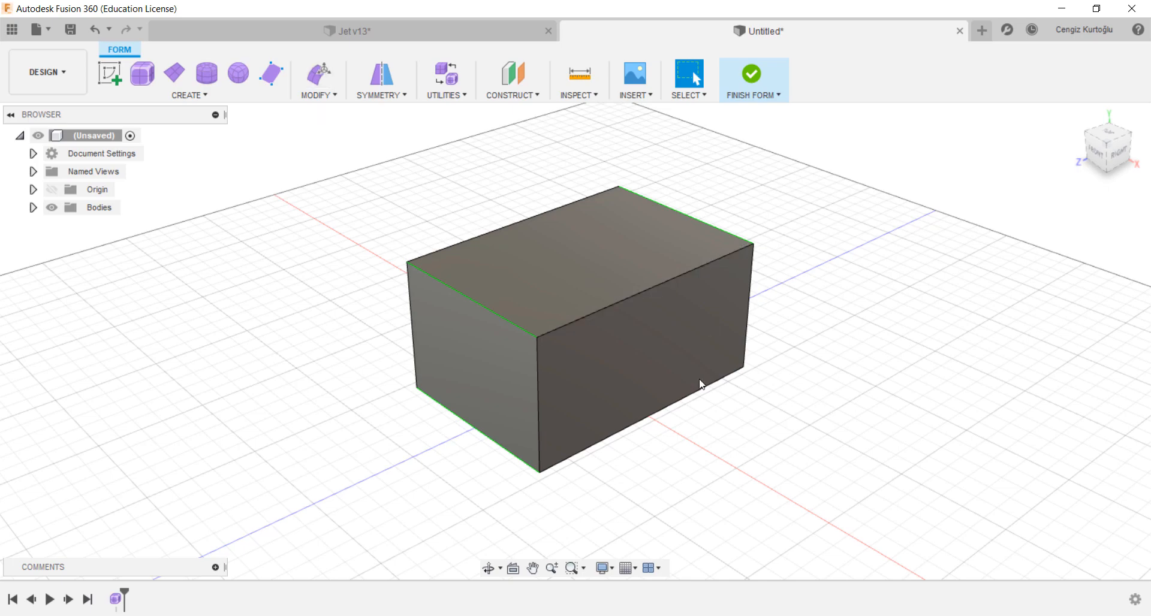
left_click(599, 348)
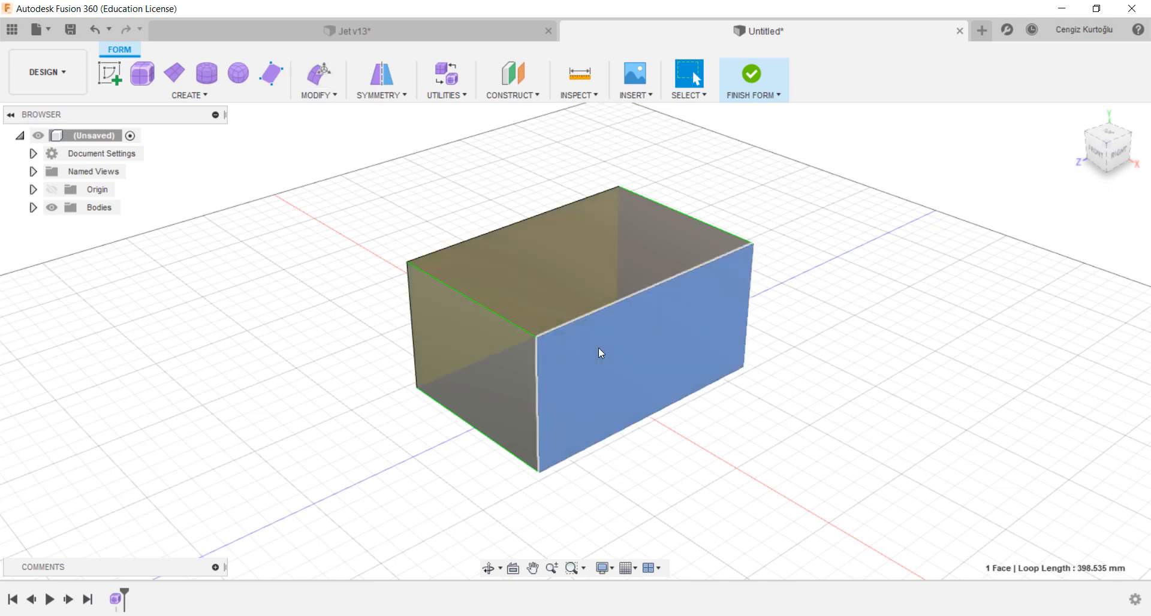
right_click(599, 347)
left_click(650, 329)
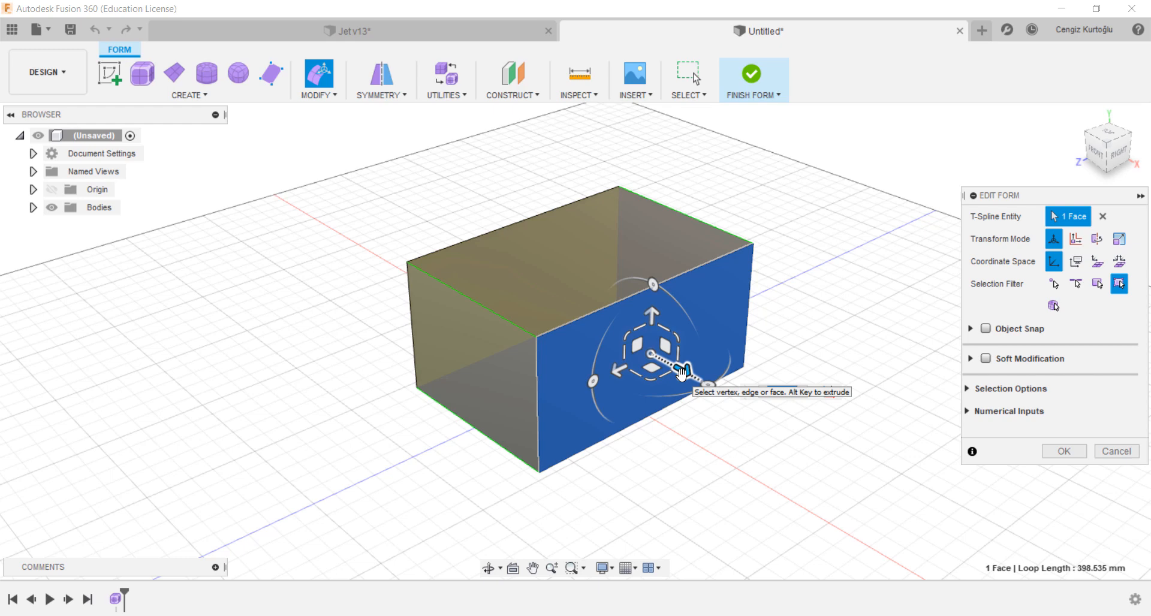
Step: Extrude the selected mirrored side face outward about 57 mm to add a new section on each side
mouse_move(682, 373)
left_mouse_down()
mouse_move(735, 413)
mouse_move(684, 364)
left_mouse_up()
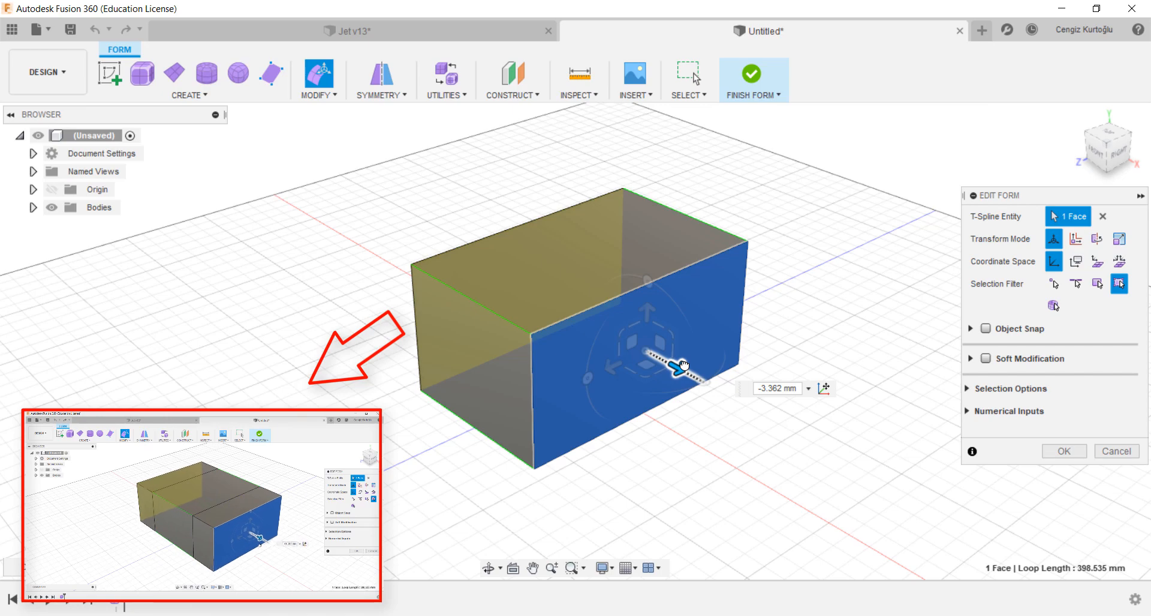
key("alt")
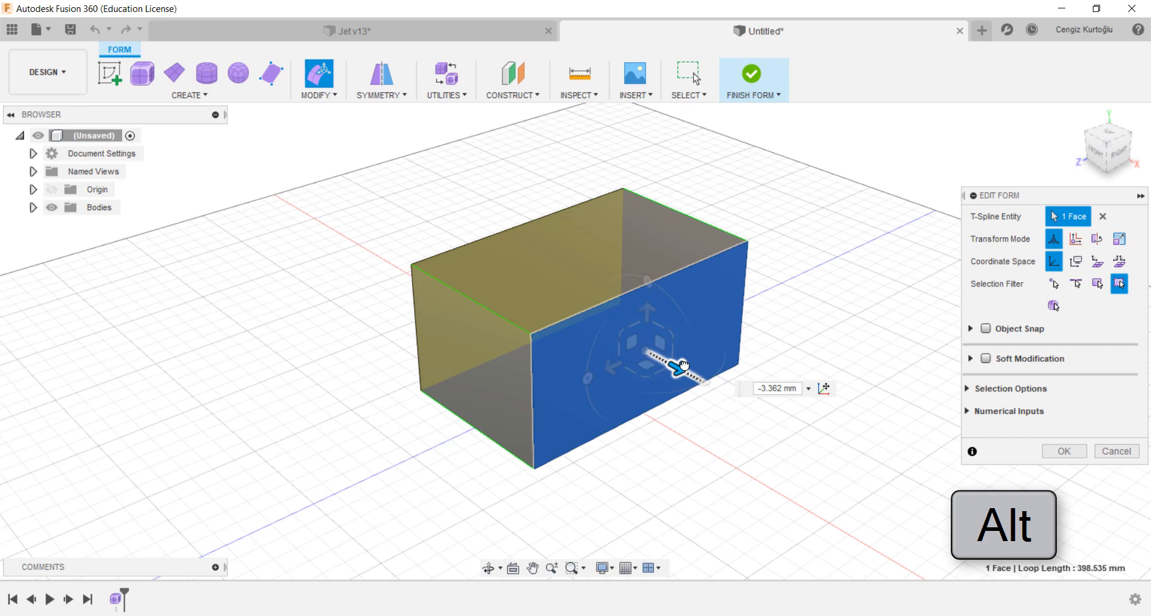
left_click_drag(684, 366, 784, 445)
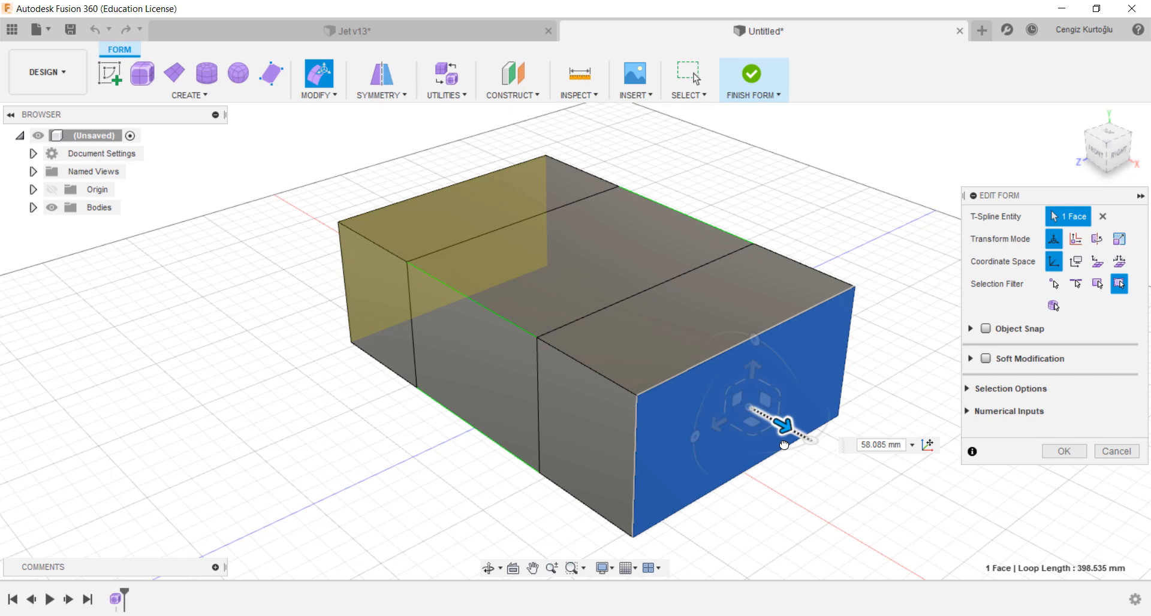
left_click_drag(785, 445, 784, 445)
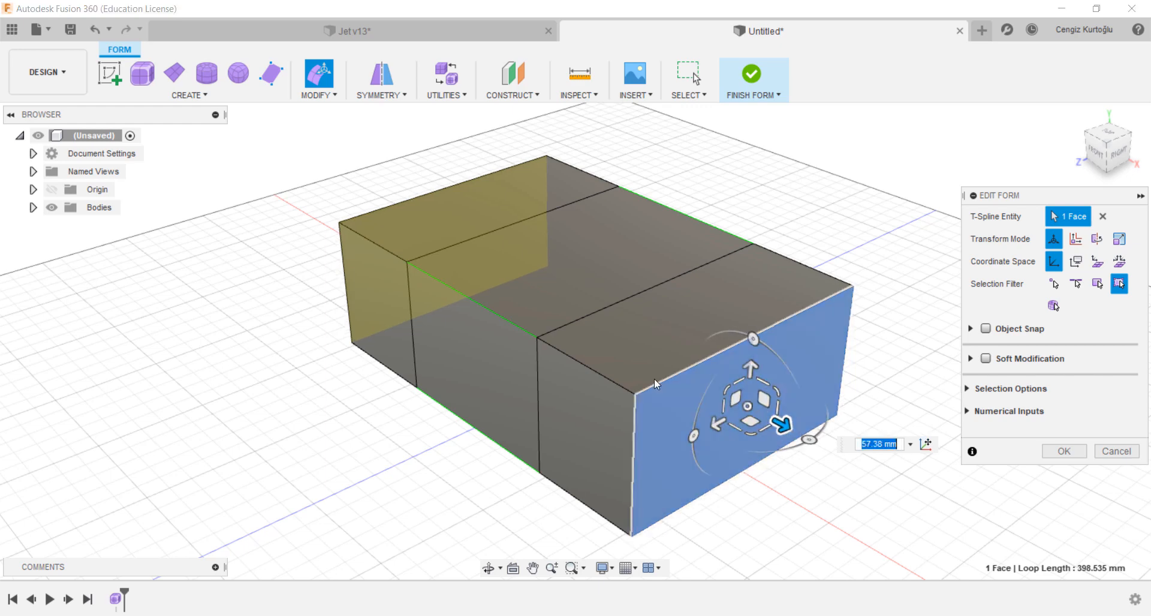
Step: Select the end face of the new section and extrude it with zero offset, scaling it inward to form an inset rim
left_click(599, 447)
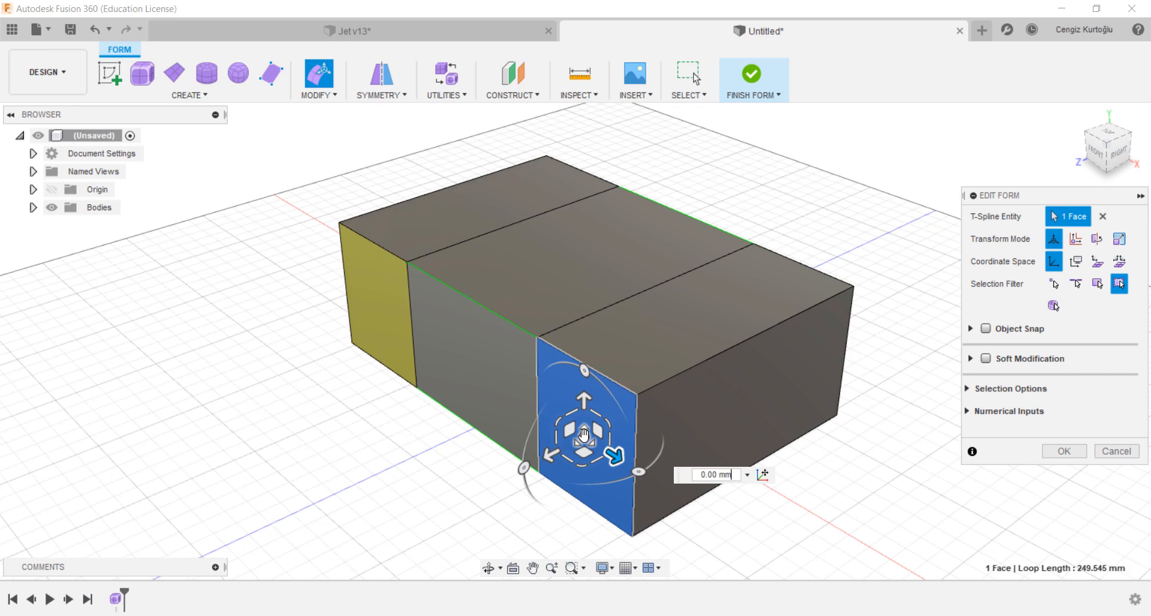
key("alt")
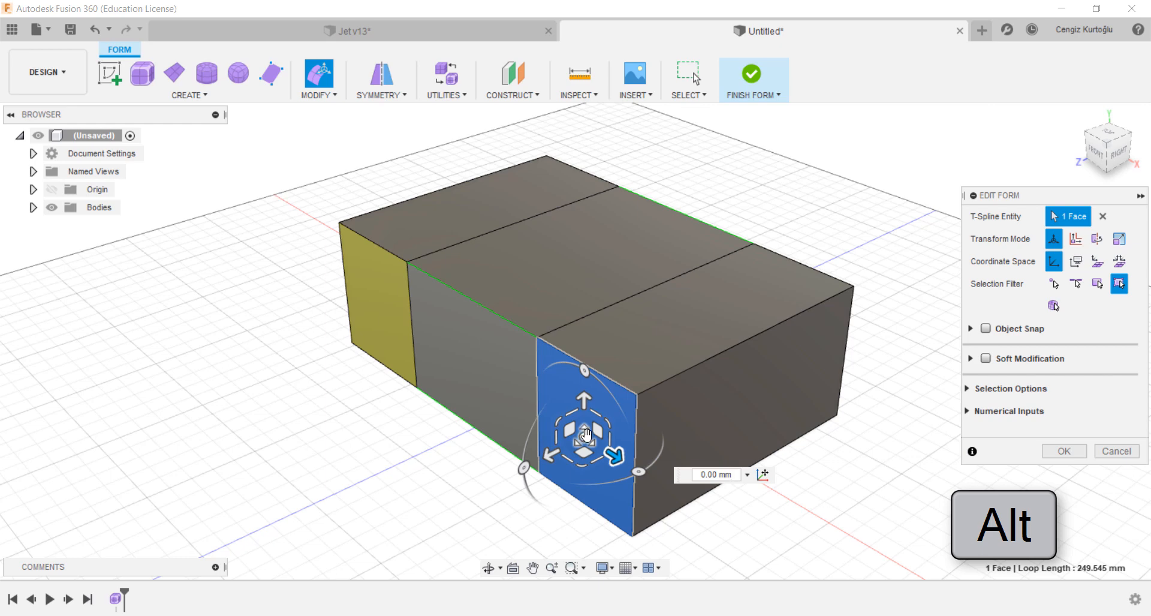
left_click_drag(584, 433, 587, 444, "alt")
scroll(581, 440, "up", 2)
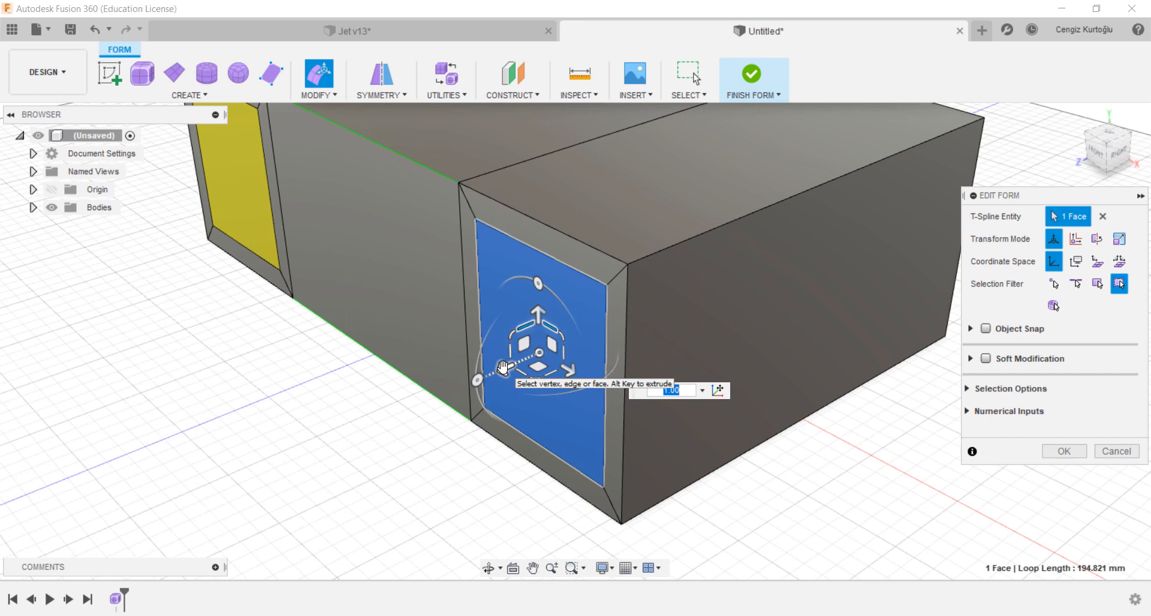
left_click_drag(503, 367, 514, 367)
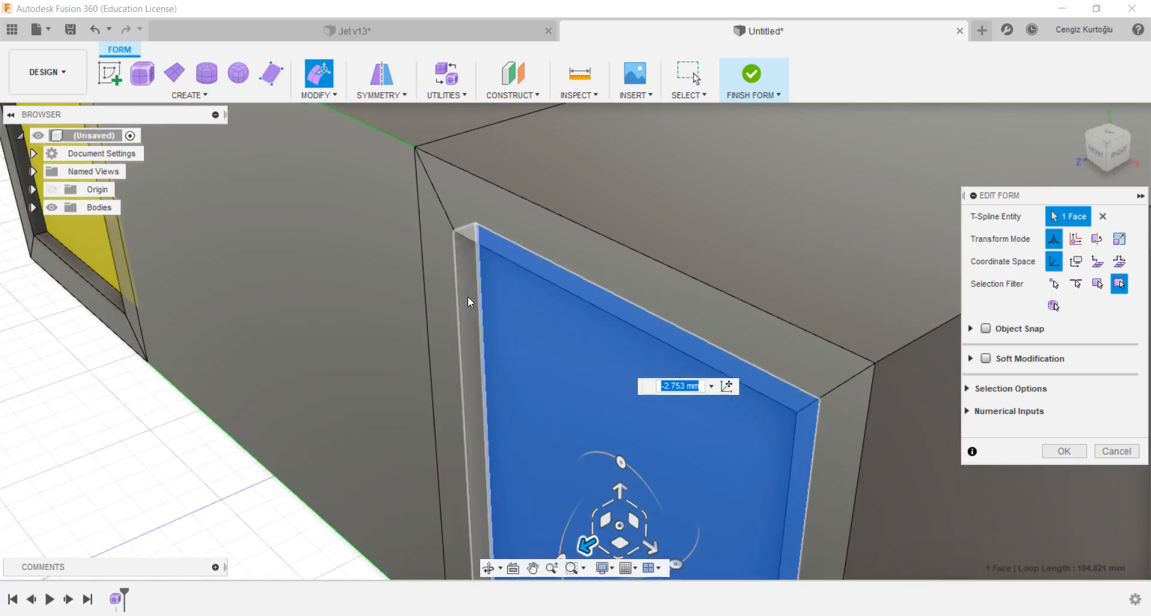
Step: Push the inset end face about 29 mm into the body to form a recessed intake opening
scroll(462, 321, "down", 5)
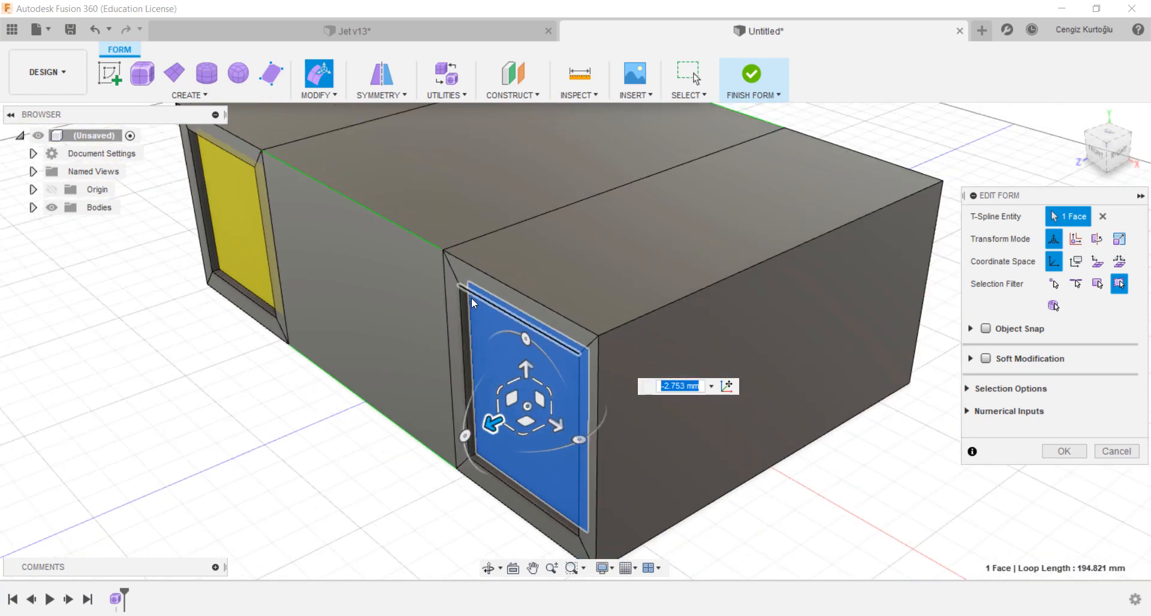
scroll(472, 298, "up", 2)
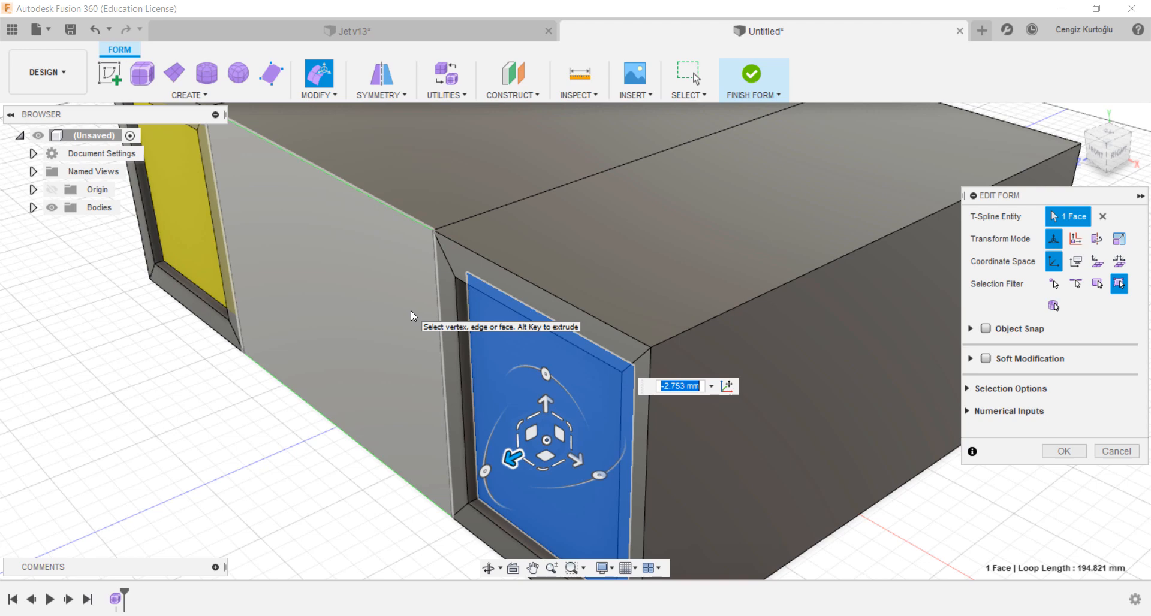
left_click_drag(513, 459, 625, 423)
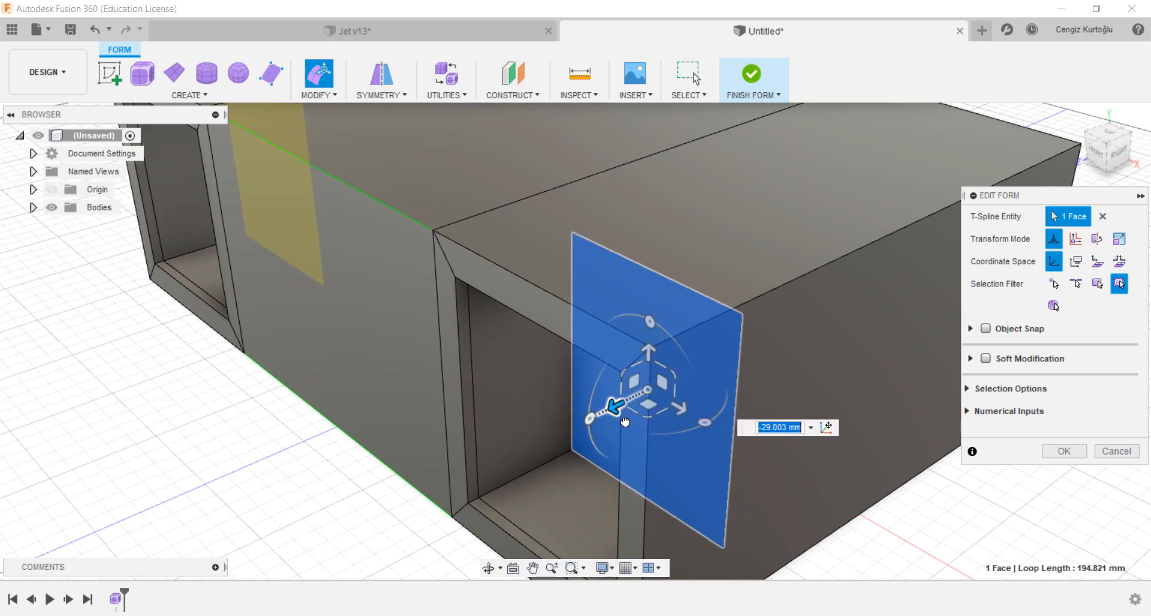
scroll(618, 425, "down", 3)
scroll(574, 442, "up", 2)
scroll(574, 440, "up", 1)
middle_click_drag(574, 440, 533, 407)
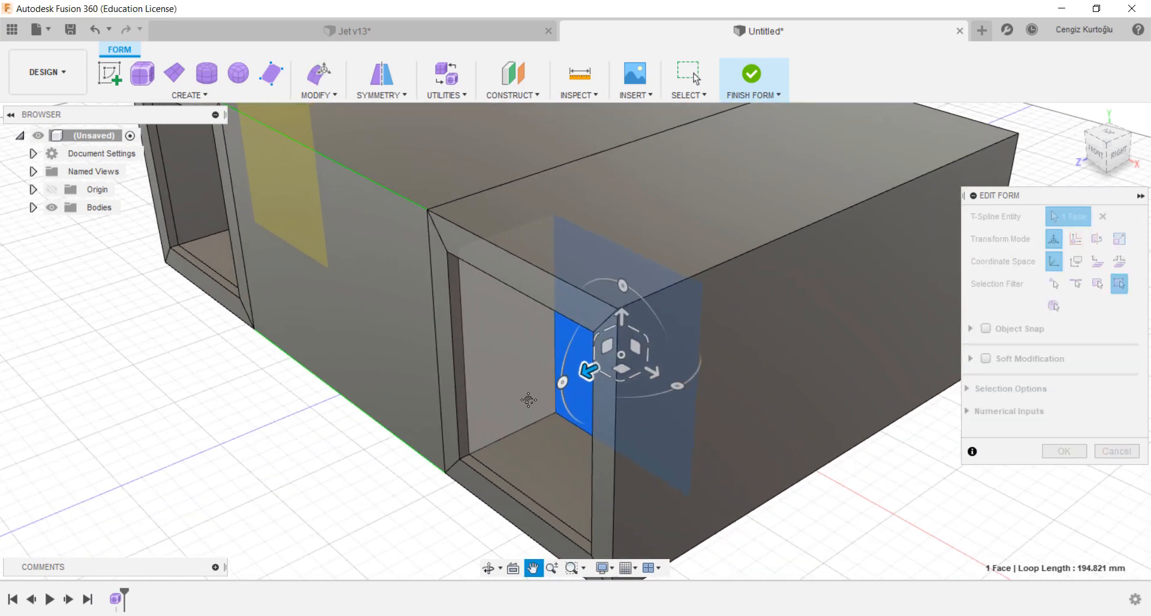
left_click_drag(589, 376, 591, 367)
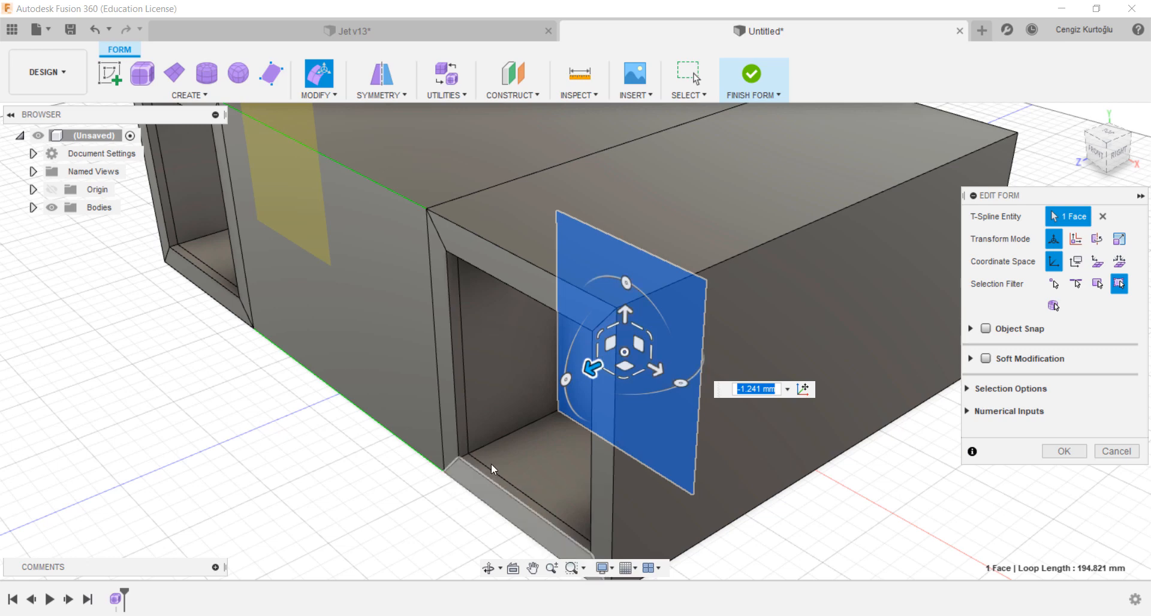
left_click_drag(593, 368, 603, 365)
scroll(552, 398, "up", 2)
left_click(562, 368)
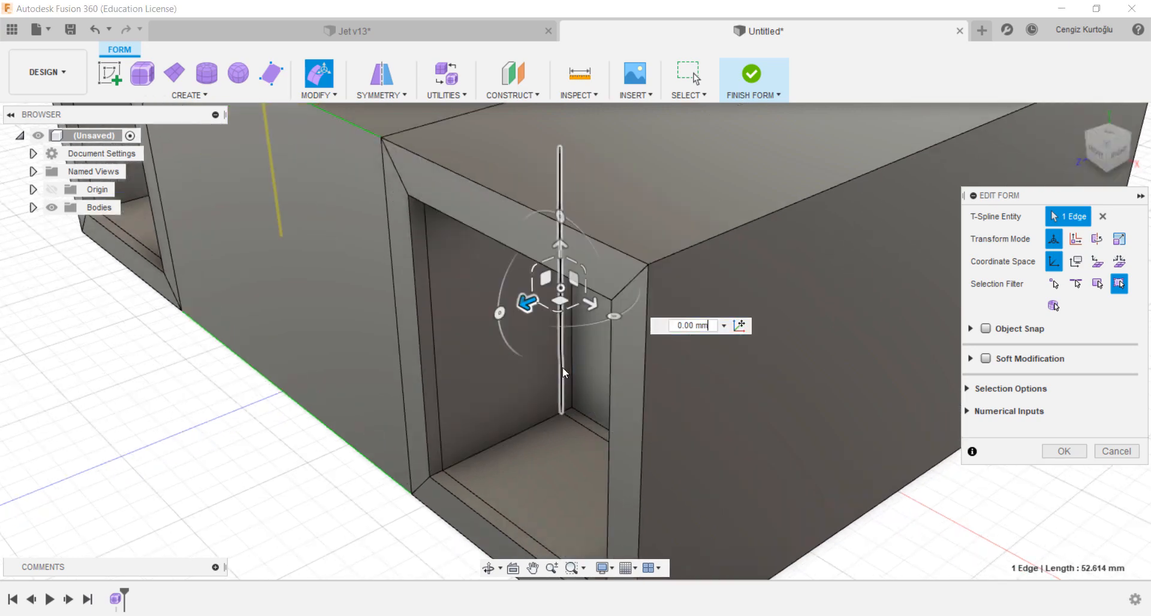
scroll(562, 369, "down", 5)
middle_click_drag(544, 408, 496, 437, "shift")
left_click(528, 459)
Step: Switch to vertex selection, box-select the 12 vertices at the middle section's boundary, and move them about 9 mm toward the centre
scroll(488, 421, "up", 3)
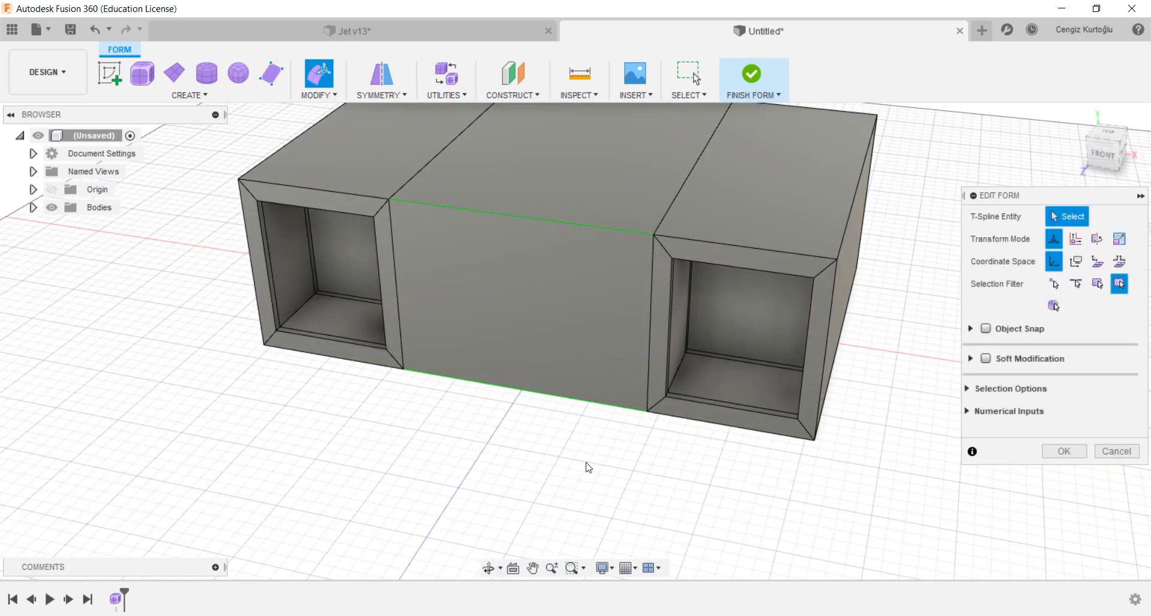
scroll(576, 534, "down", 2)
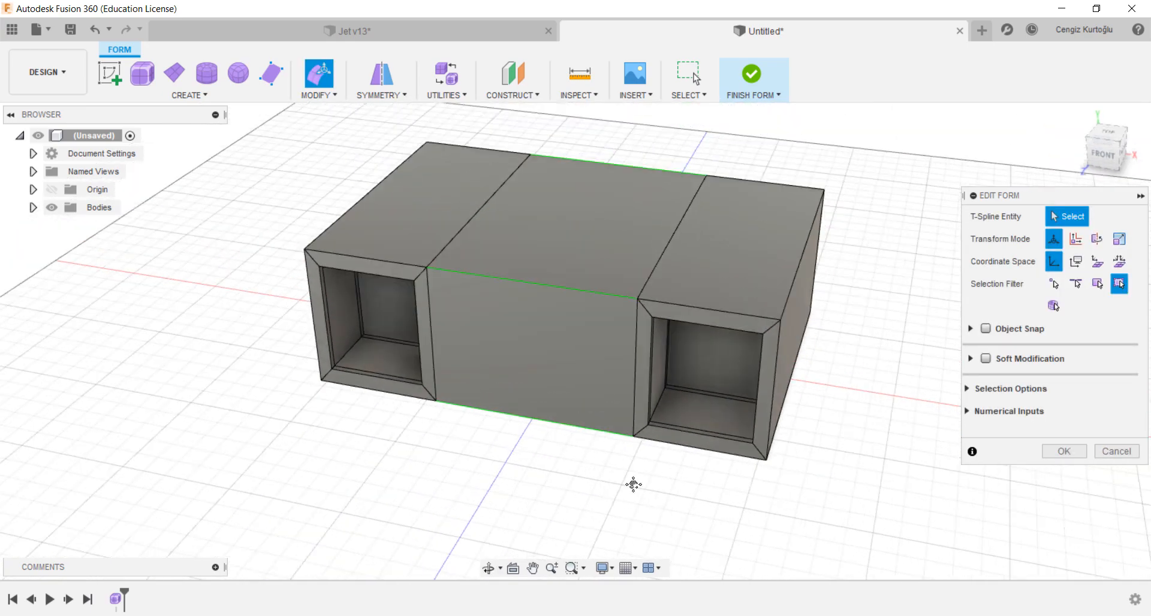
middle_click_drag(634, 485, 568, 503, "shift")
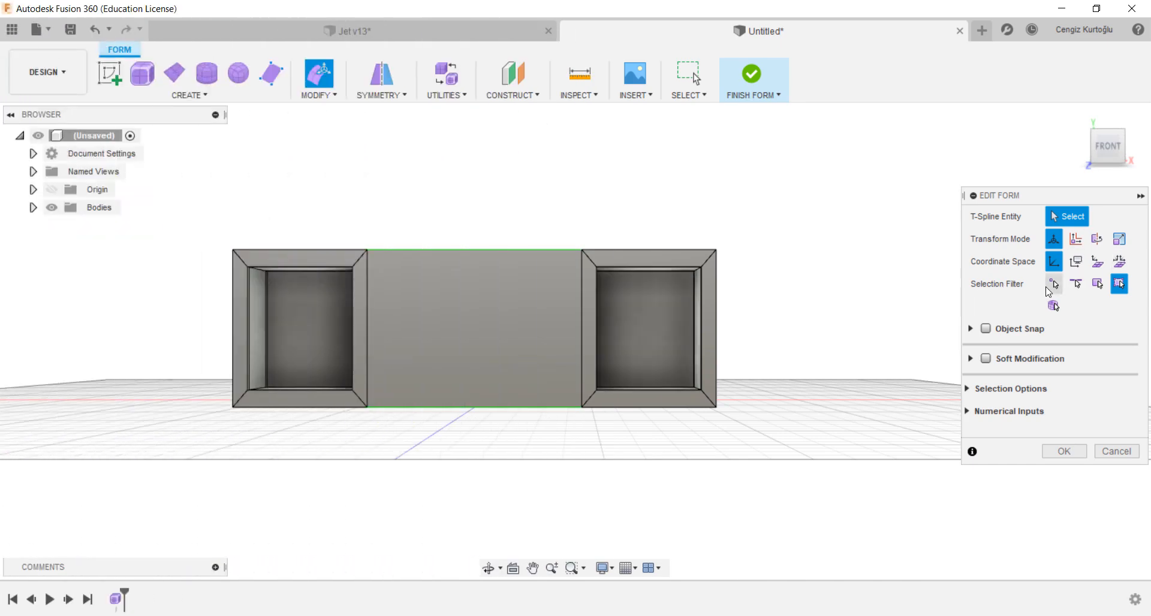
left_click(1057, 285)
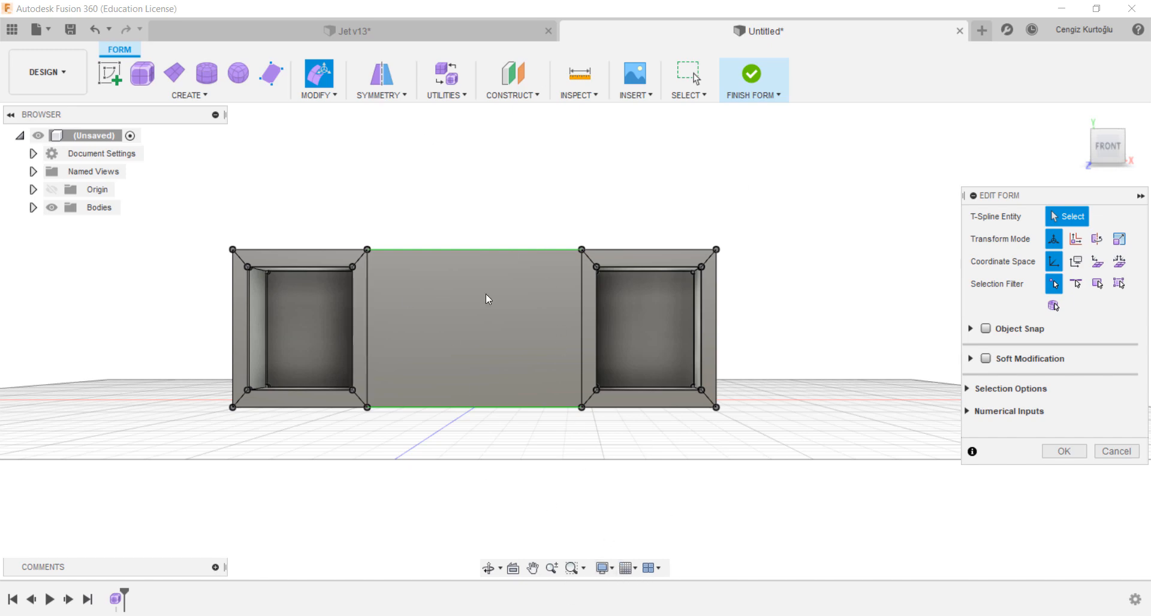
left_click_drag(641, 173, 581, 457)
middle_click_drag(667, 358, 663, 375, "shift")
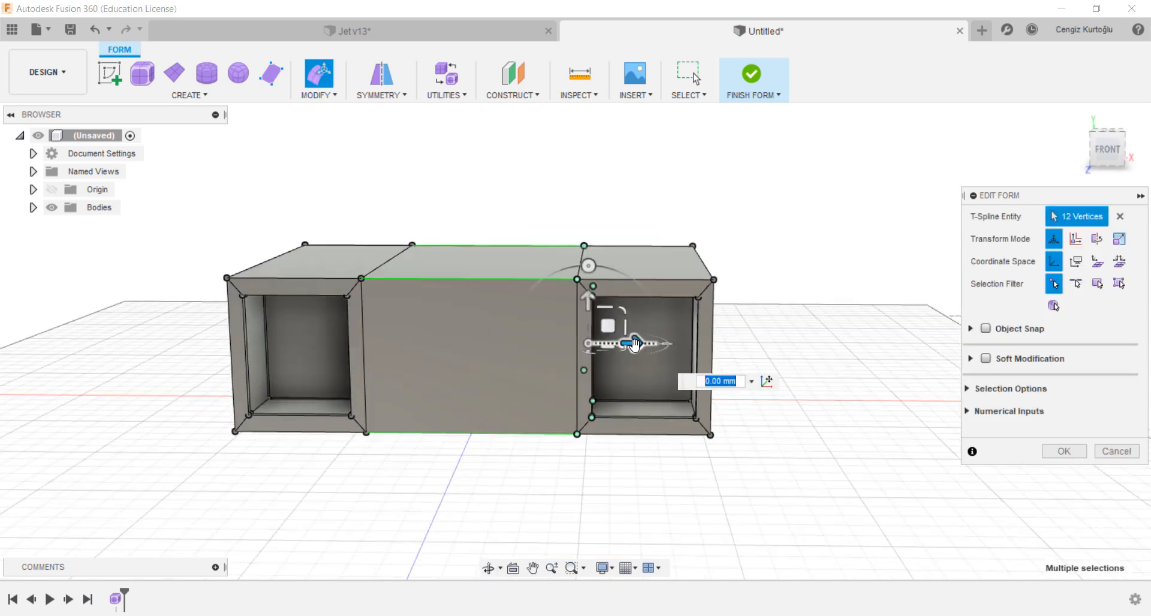
left_click_drag(633, 353, 613, 359)
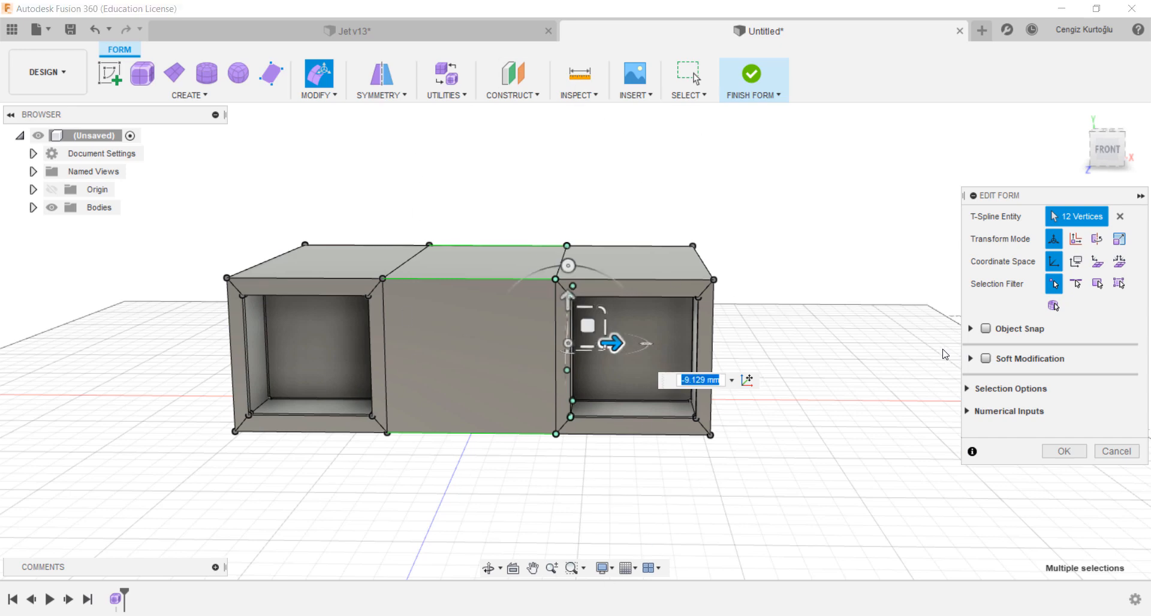
middle_click_drag(846, 352, 802, 367, "shift")
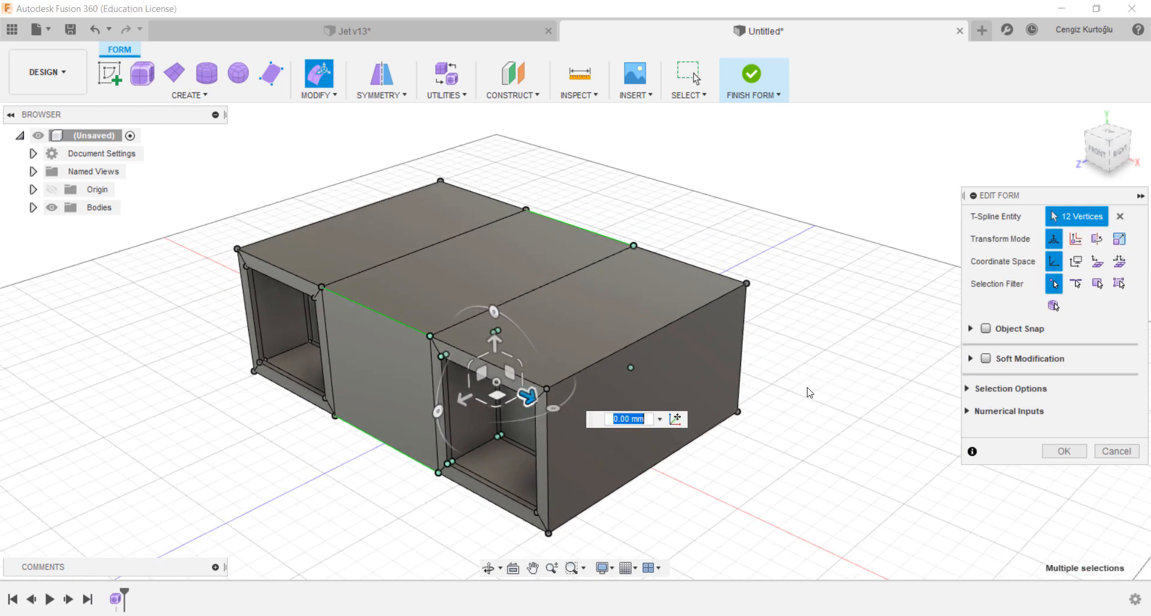
left_click(1065, 453)
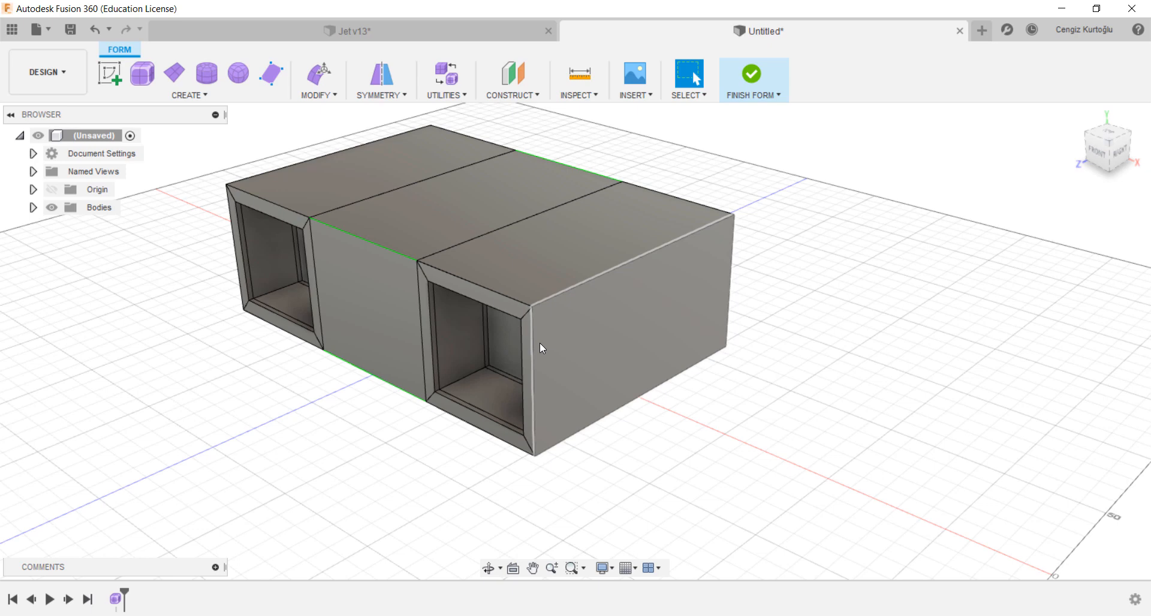
Step: Insert an edge parallel to the outer section's upper side edge at insert location 0.454
left_click(316, 95)
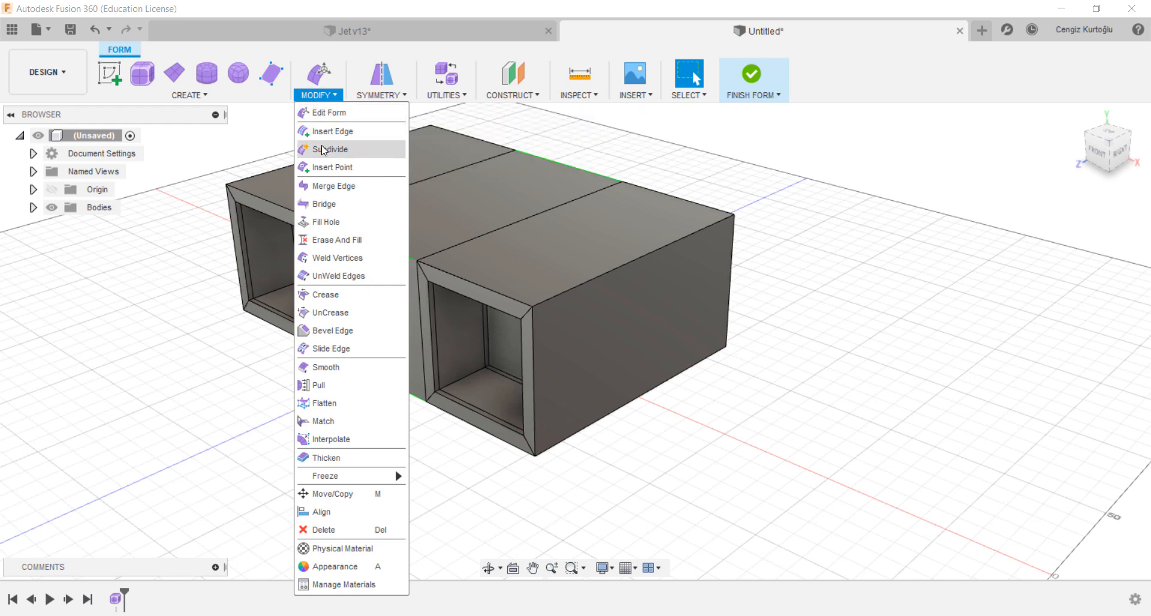
left_click(360, 139)
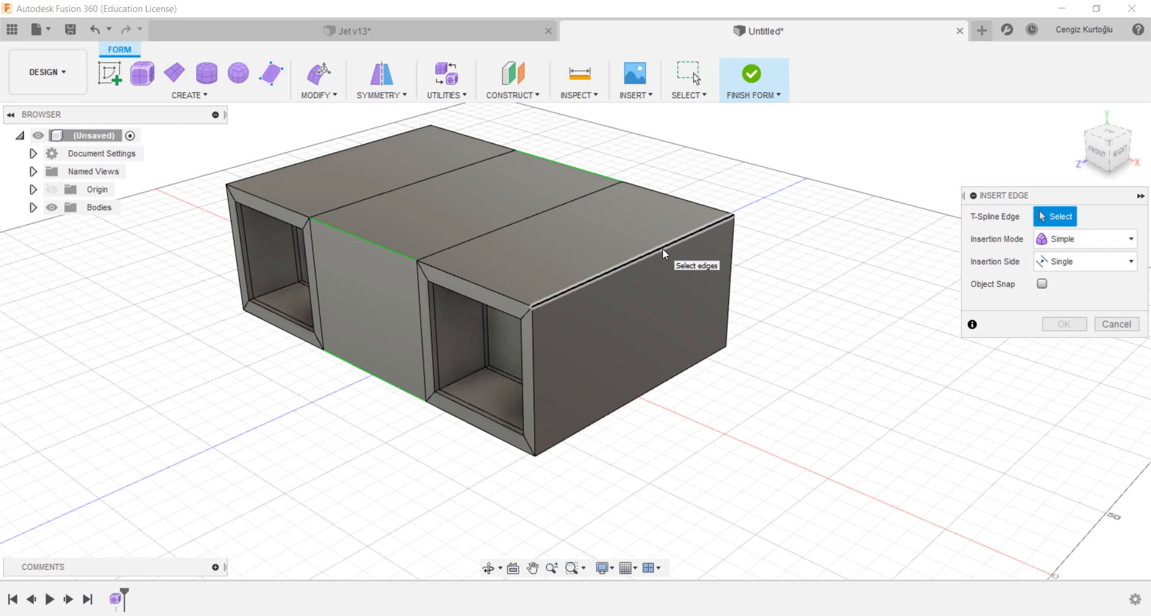
left_click(663, 249)
left_click_drag(645, 256, 633, 247)
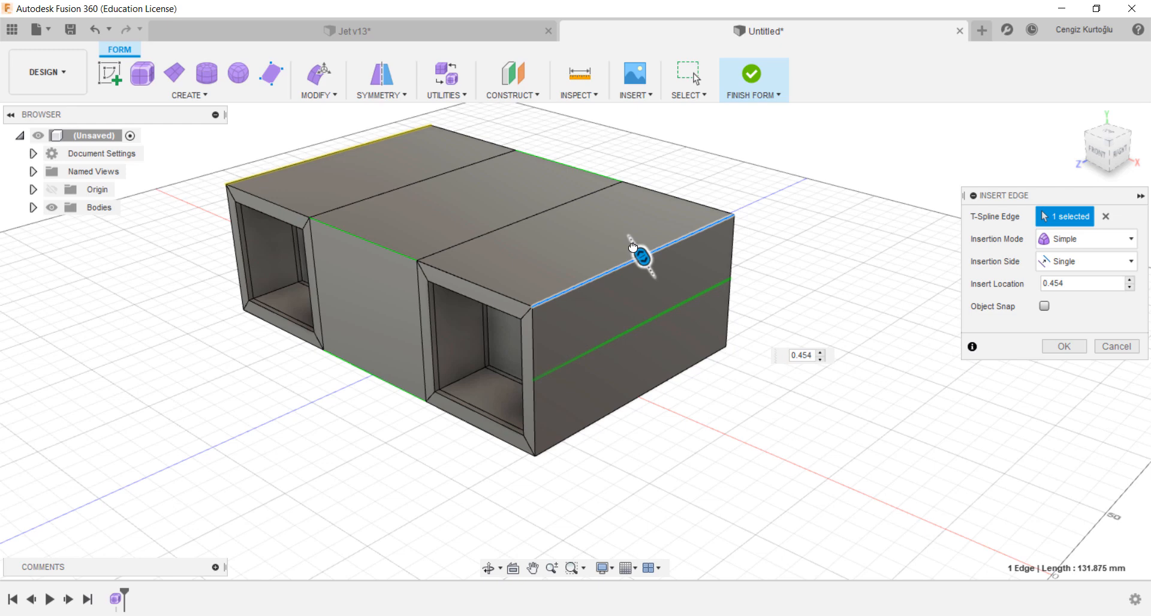
left_click(1063, 347)
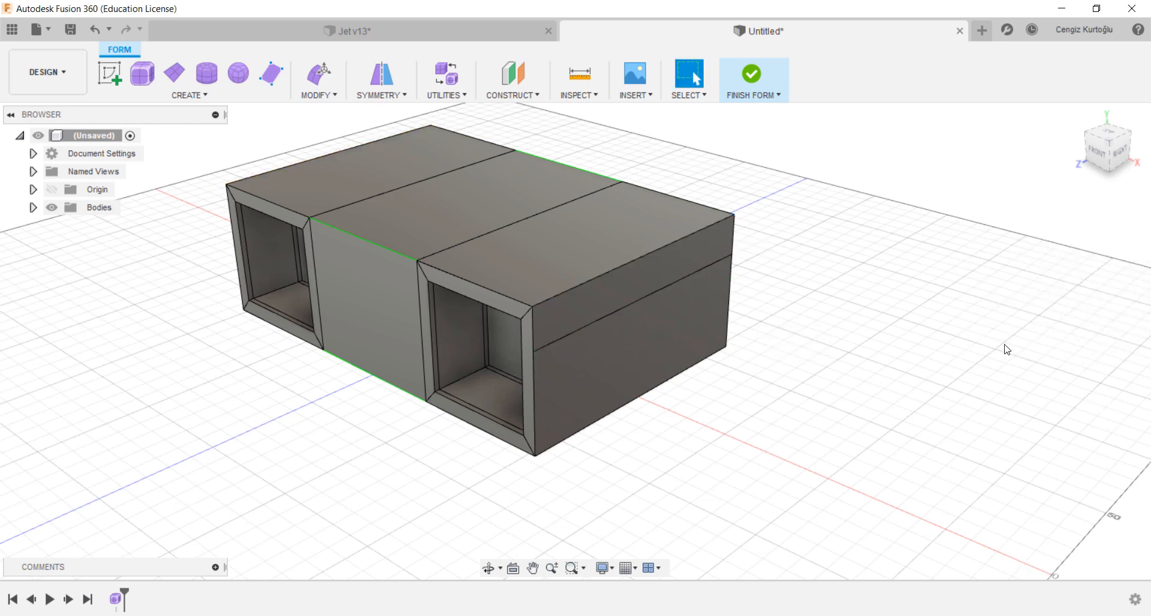
Step: Repeat Insert Edge on the outer section's lower side edge at insert location 0.624
right_click(851, 329)
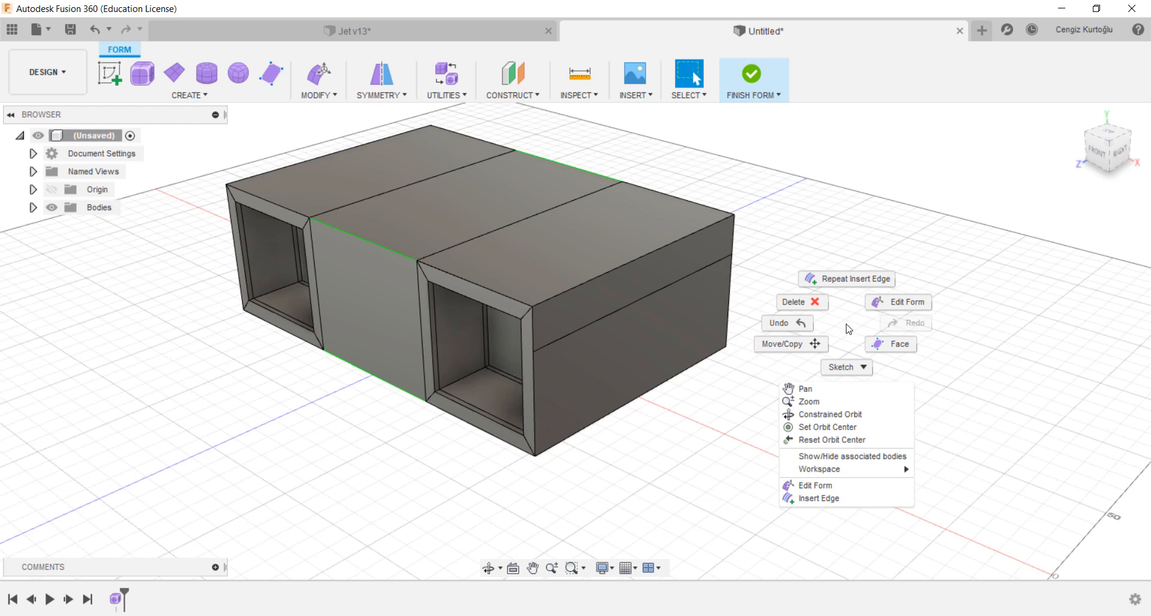
left_click(856, 293)
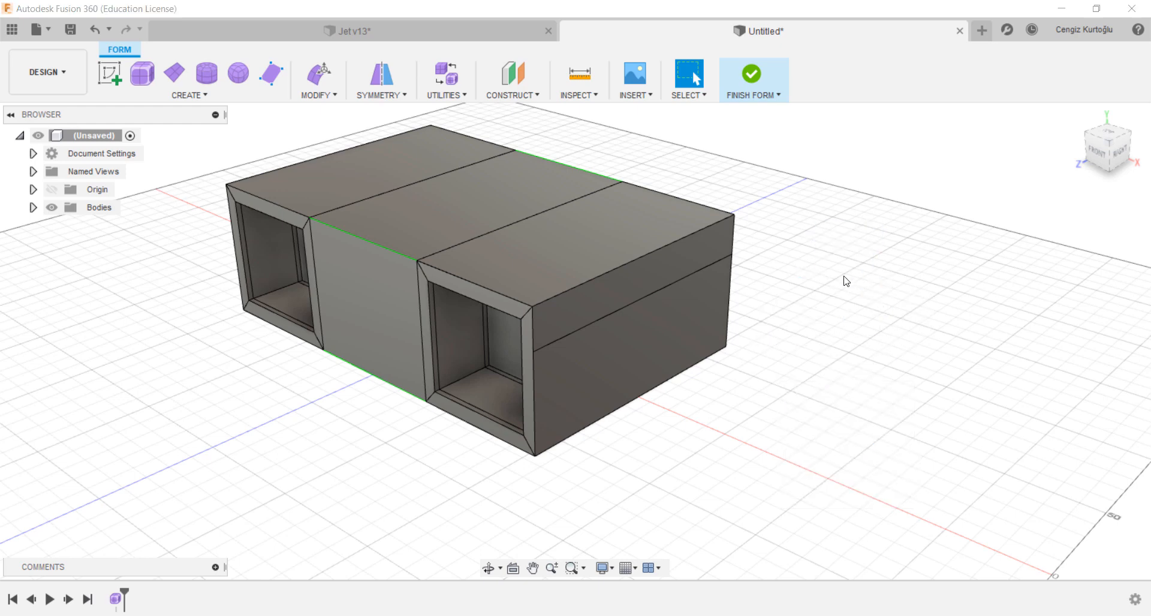
left_click(654, 397)
left_click_drag(639, 394, 942, 353)
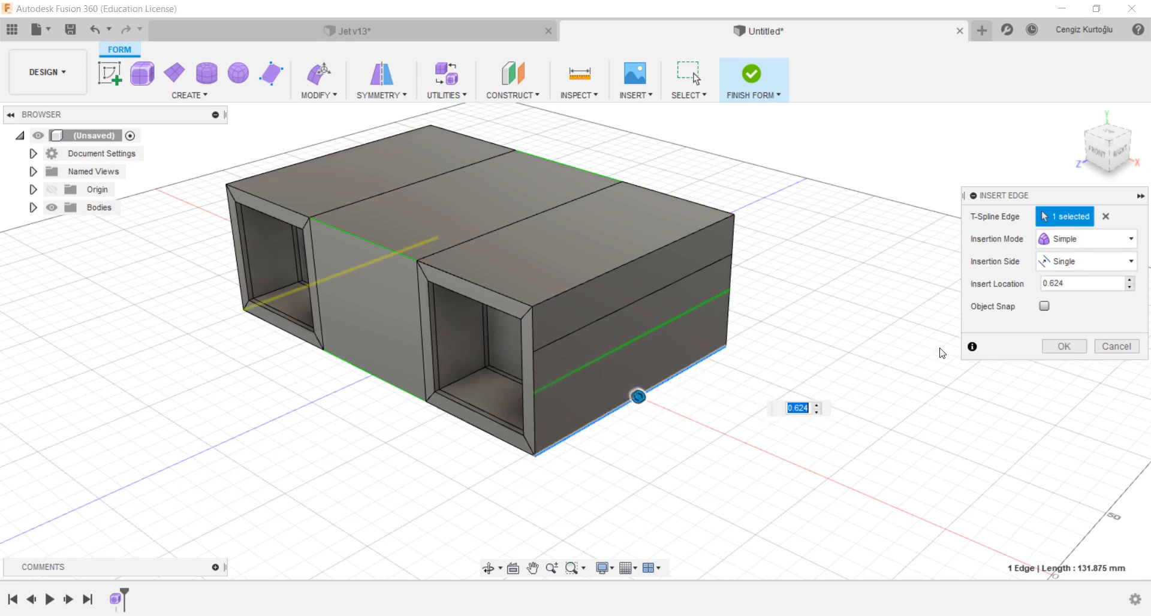
left_click(1059, 348)
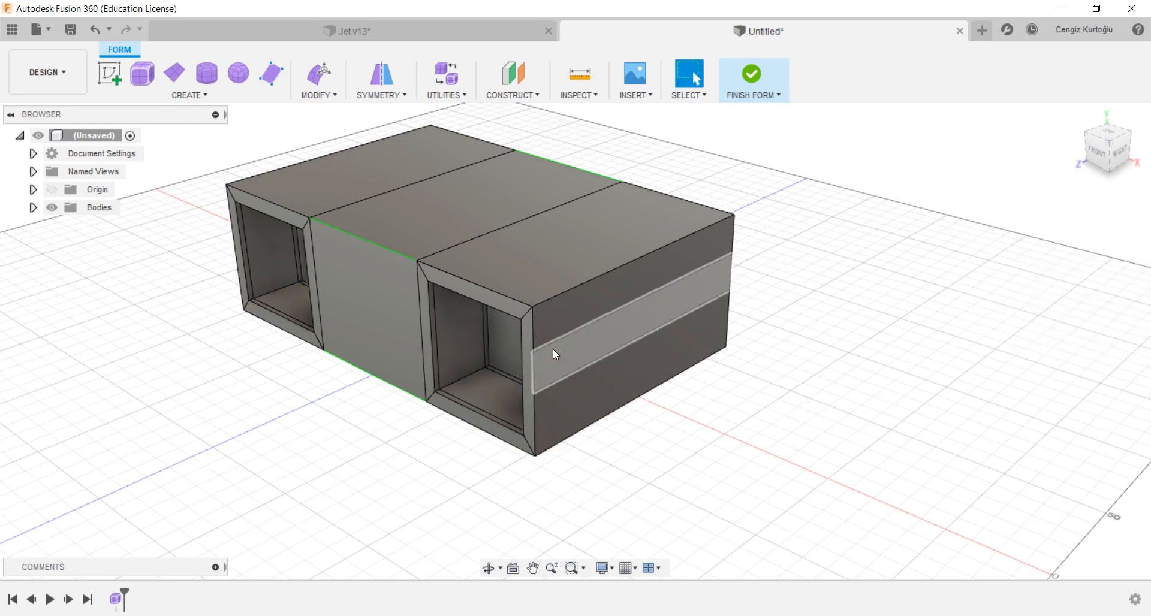
Step: With Edit Form, extrude the outer section's middle side face strip outward to form the wings
left_click(699, 293)
right_click(699, 293)
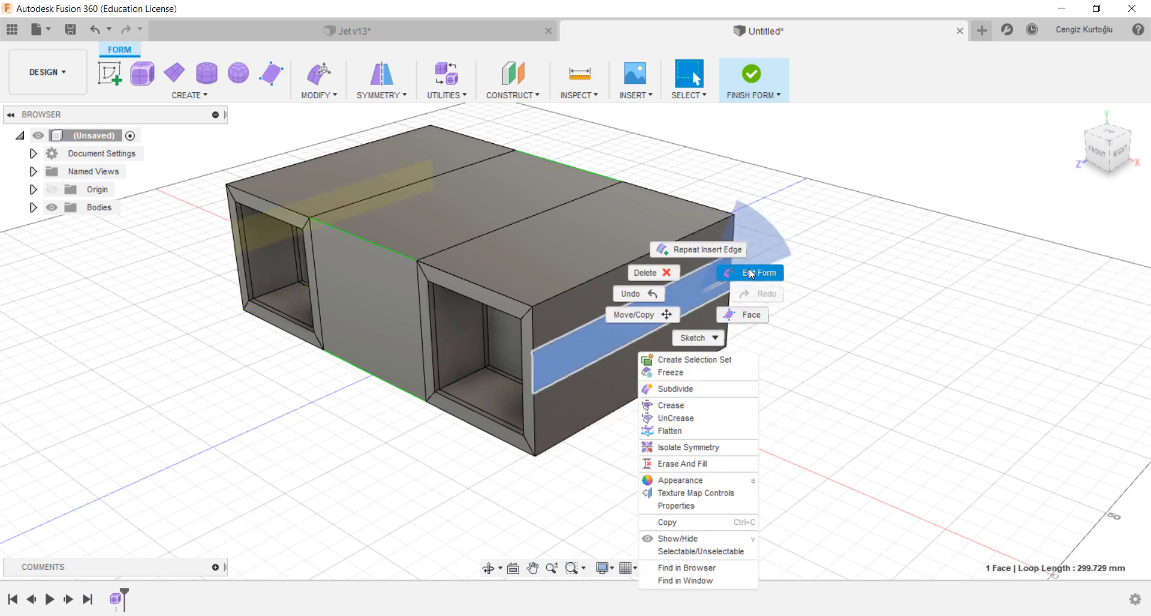
left_click(751, 274)
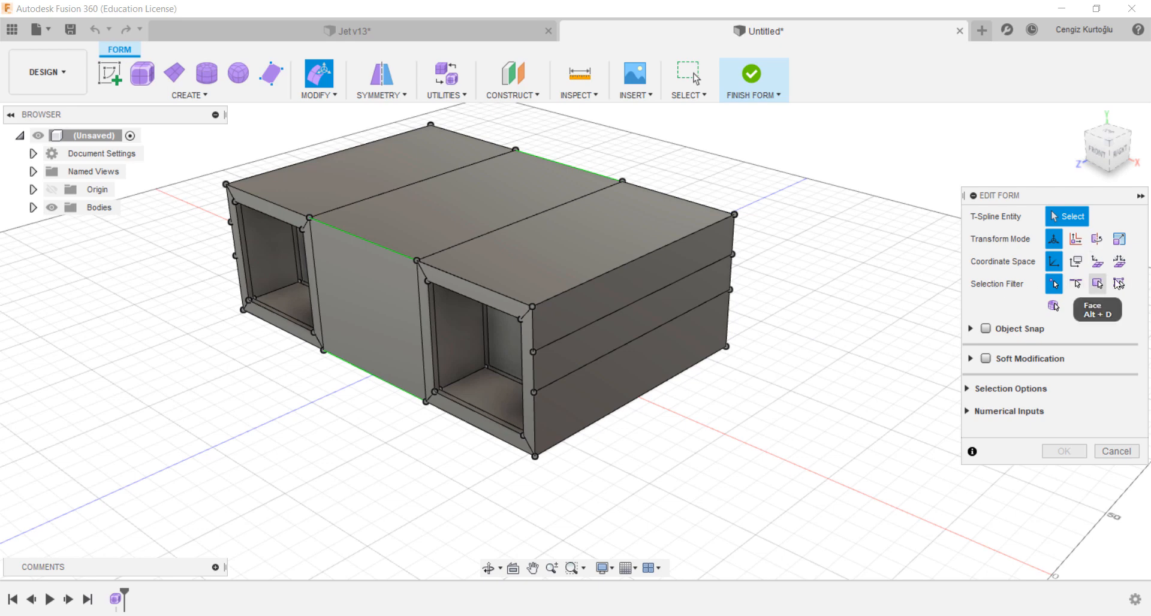
left_click(1122, 287)
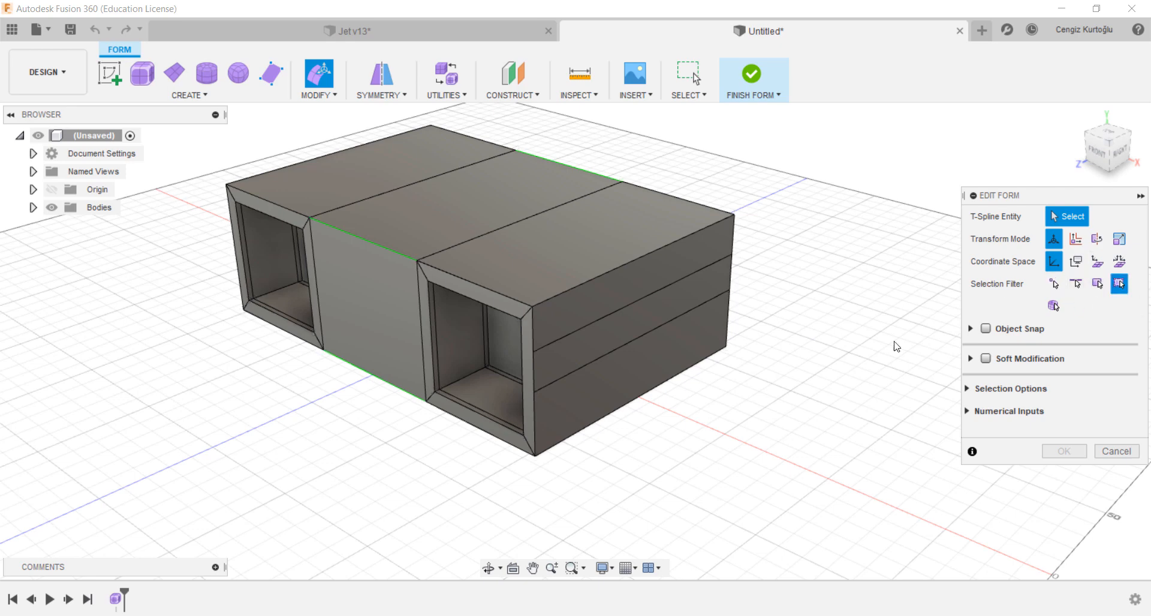
left_click(656, 315)
middle_click_drag(908, 306, 875, 313)
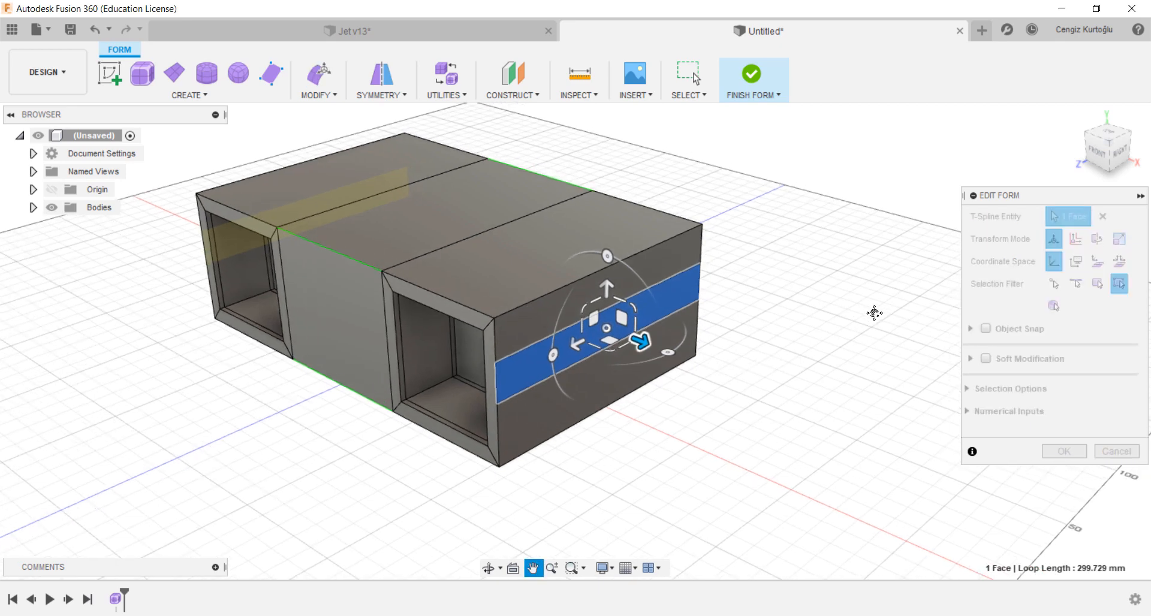
key("alt")
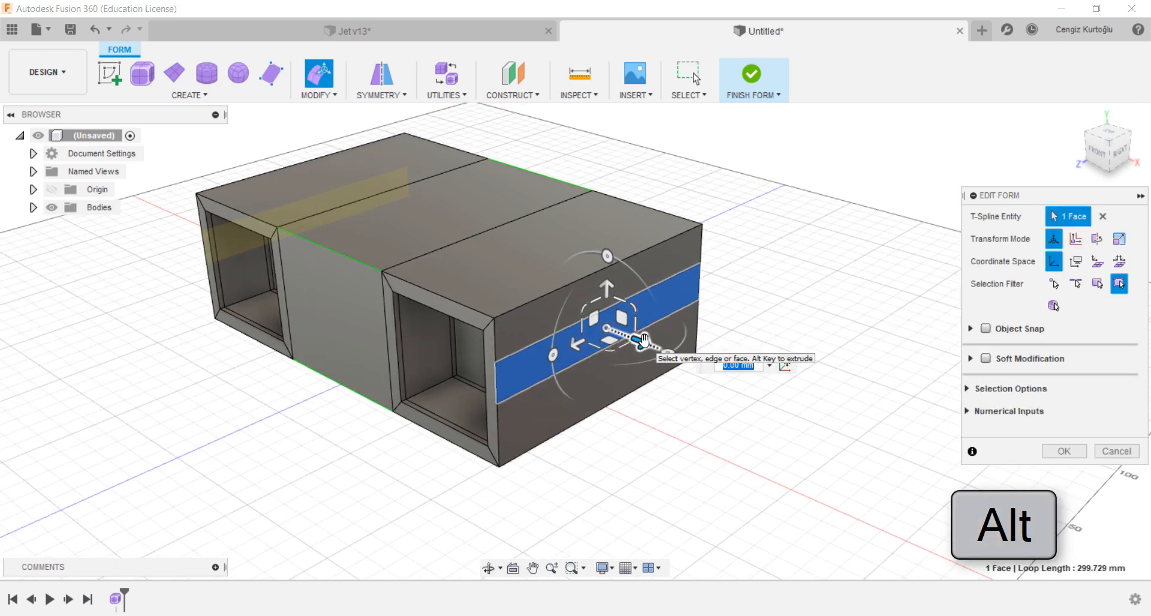
left_click_drag(644, 341, 857, 467, "alt")
scroll(617, 362, "down", 3)
middle_click_drag(795, 386, 677, 391)
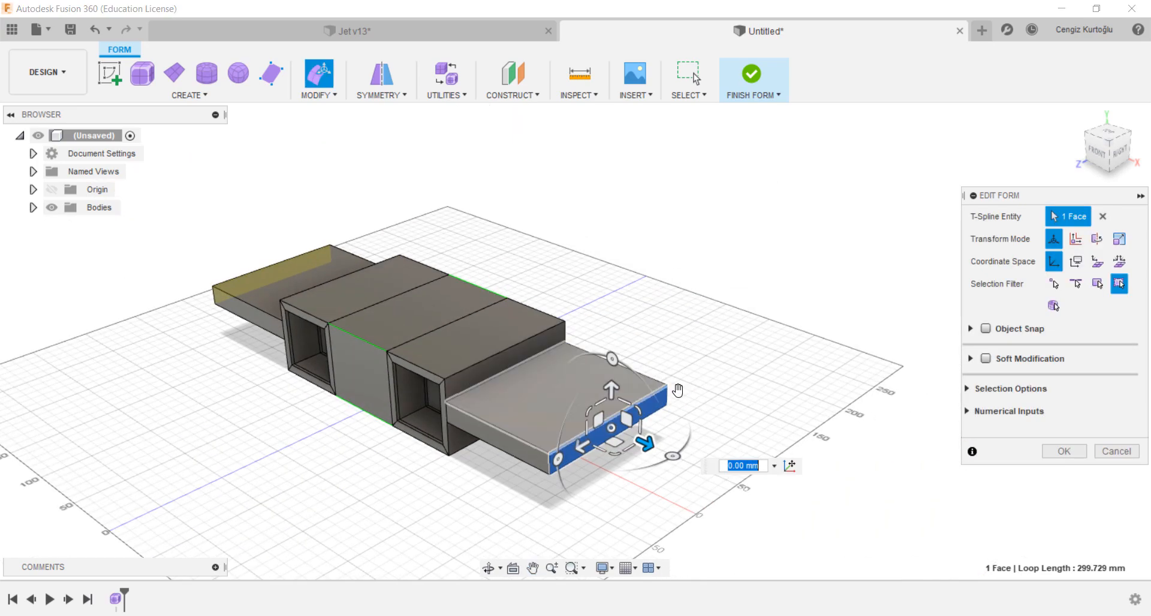
Step: Move the wing tip face backward to sweep the wings
scroll(603, 490, "up", 1)
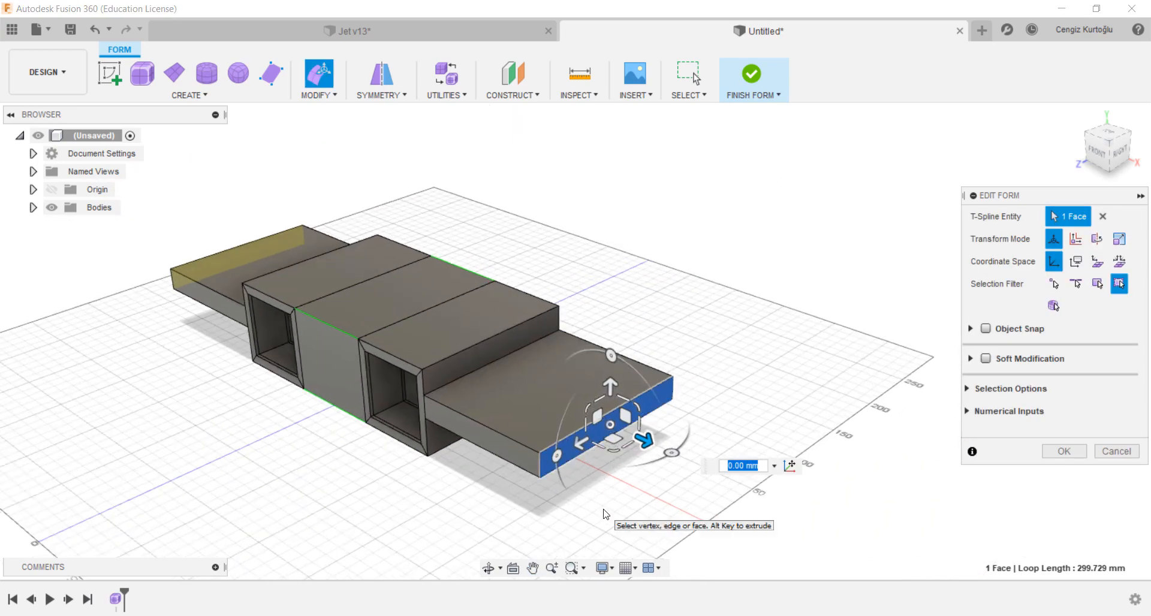
middle_click_drag(497, 495, 502, 508)
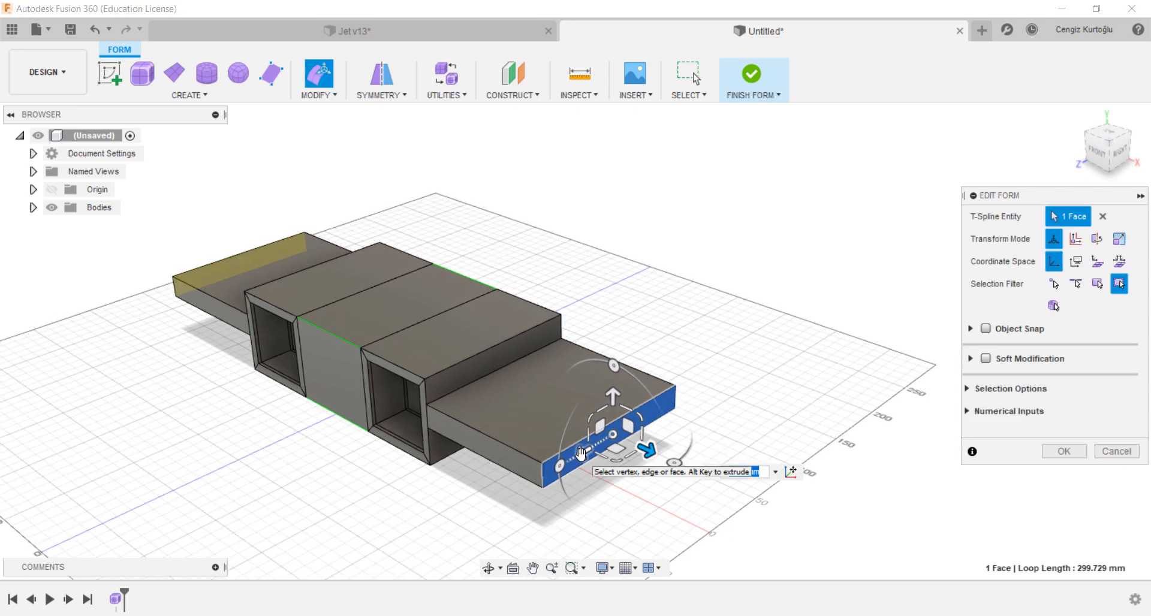
left_click_drag(580, 454, 679, 410)
middle_click_drag(616, 246, 566, 371)
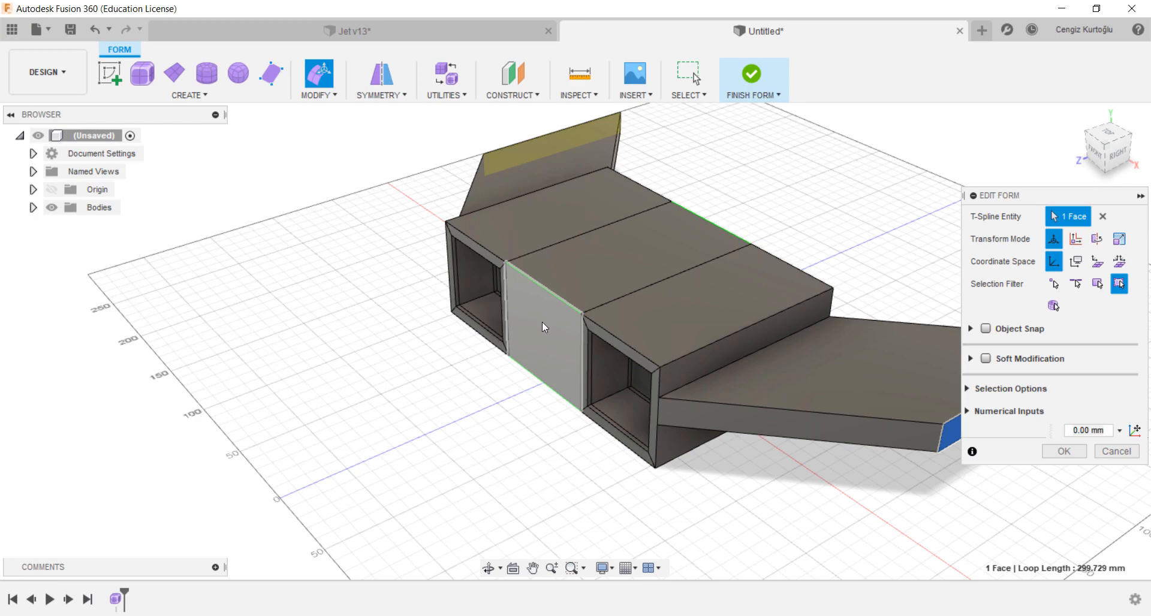
Step: Select the middle section's front end face and pull it outward about 90 mm to start the nose
left_click(543, 322)
middle_click_drag(542, 322, 574, 418, "shift")
middle_click_drag(869, 326, 664, 287)
scroll(662, 289, "up", 3)
mouse_move(660, 397)
middle_mouse_down("shift")
mouse_move(694, 389)
mouse_move(665, 387)
middle_mouse_up("shift")
middle_click_drag(613, 381, 514, 290)
left_click_drag(514, 292, 531, 296)
scroll(511, 384, "down", 2)
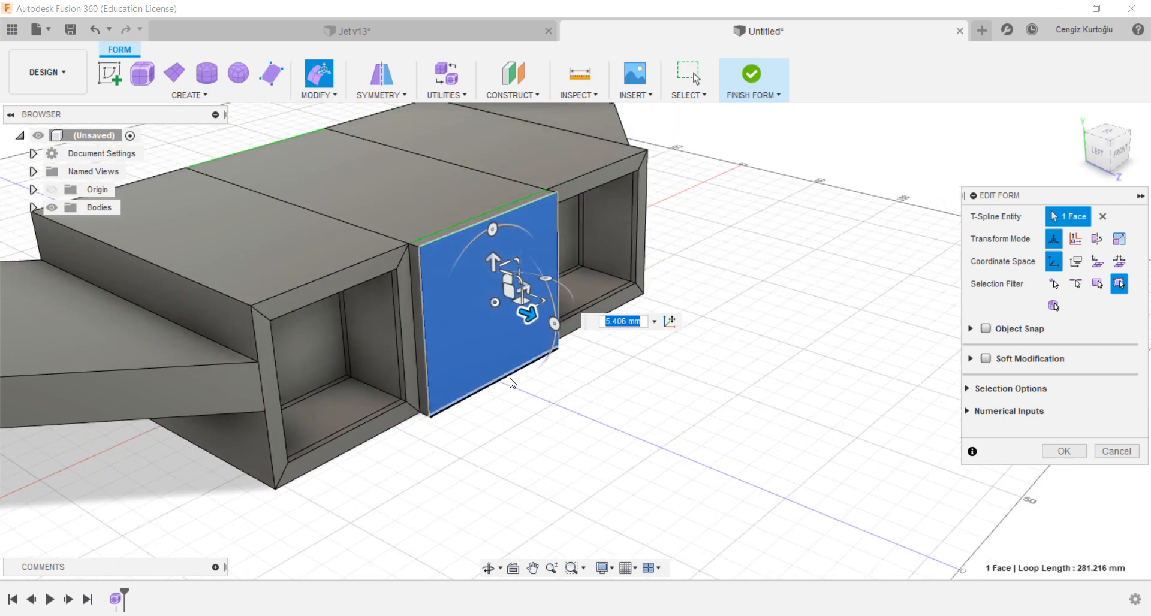
middle_click_drag(511, 383, 535, 385, "shift")
left_click_drag(533, 309, 754, 366)
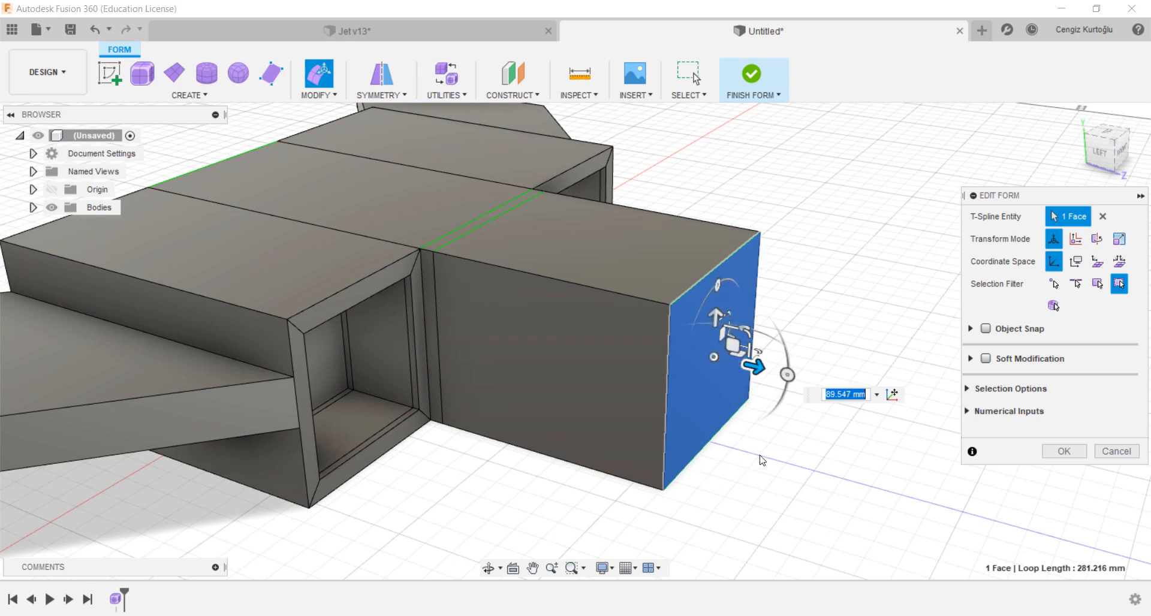
Step: Scale the nose end face down to a point at about 0.028
middle_click_drag(763, 461, 733, 441, "shift")
middle_click_drag(718, 356, 665, 353)
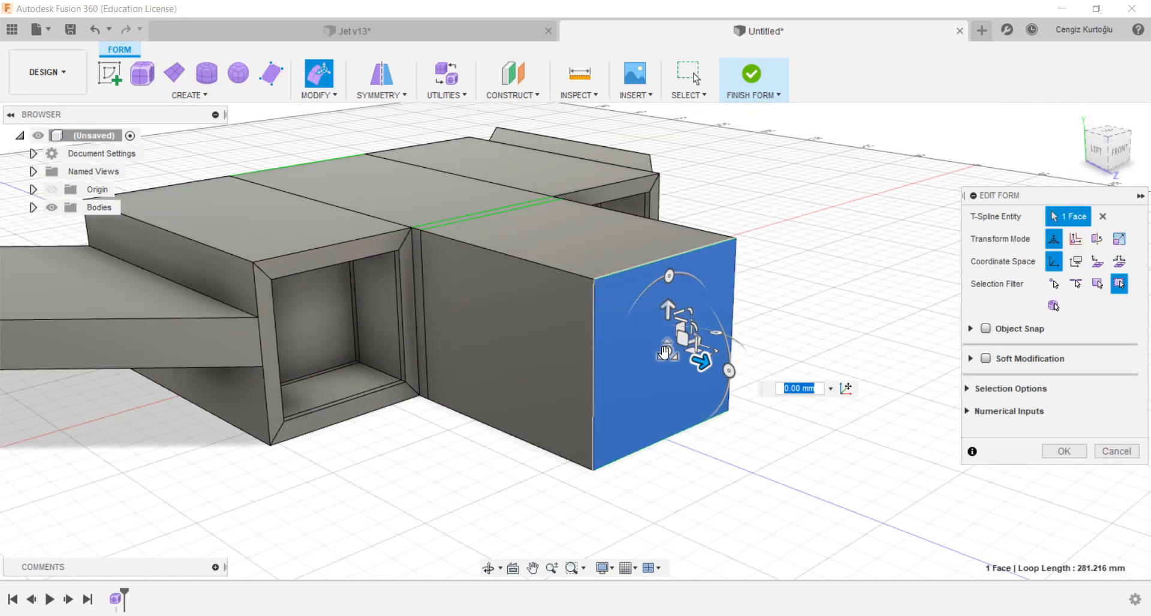
left_click_drag(666, 351, 787, 377)
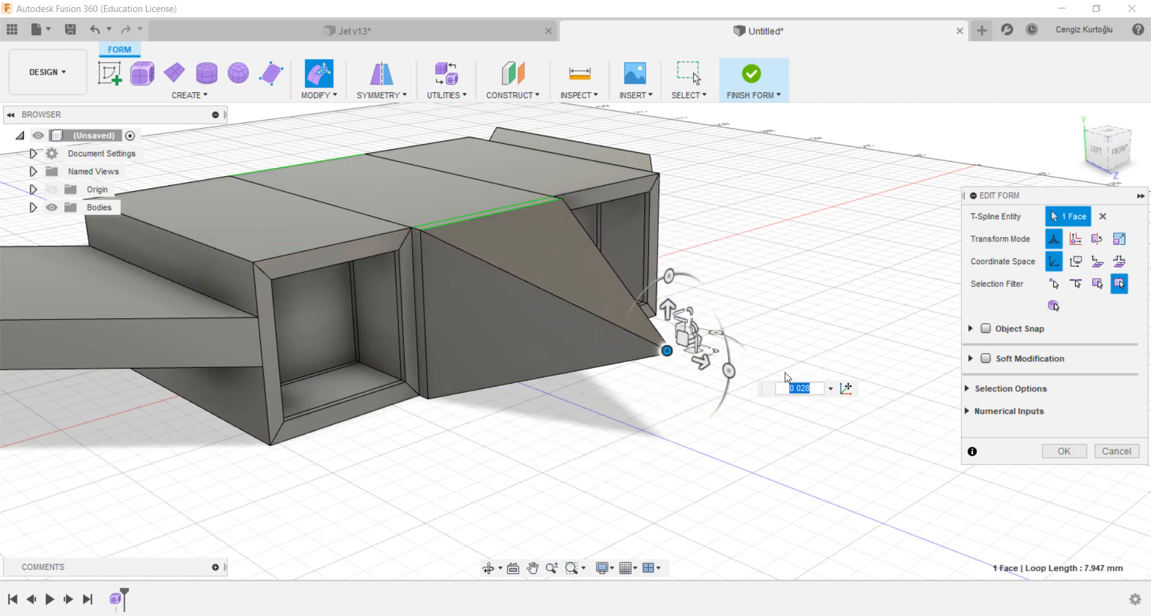
Step: In an orthographic side view, move the nose tip down about 32 mm toward the fuselage underside
left_click(1098, 154)
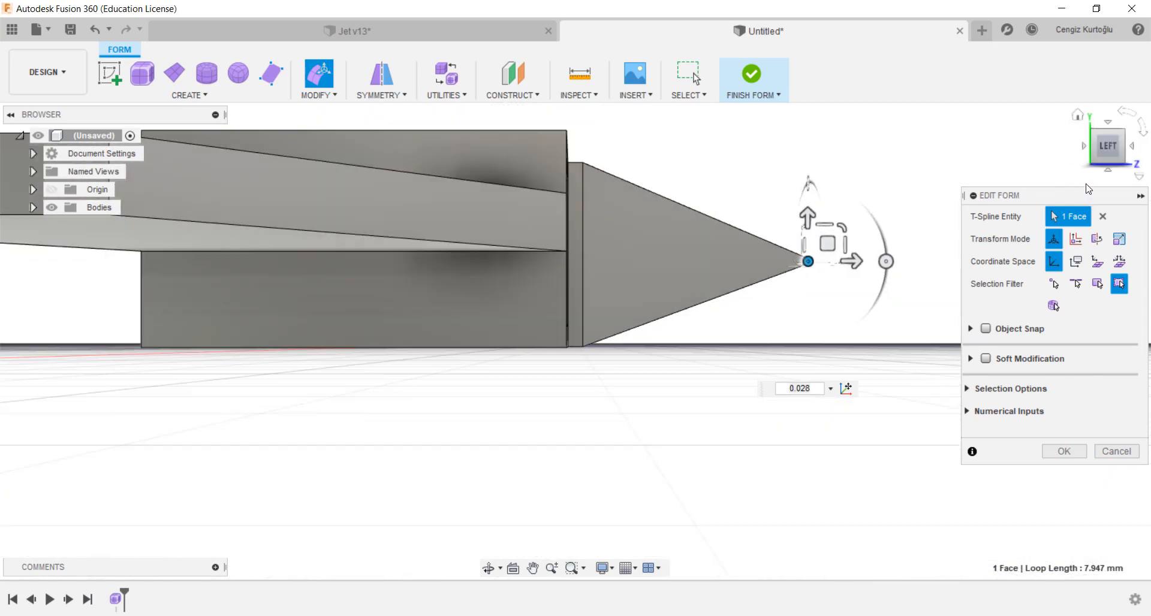
left_click_drag(1089, 194, 1057, 320)
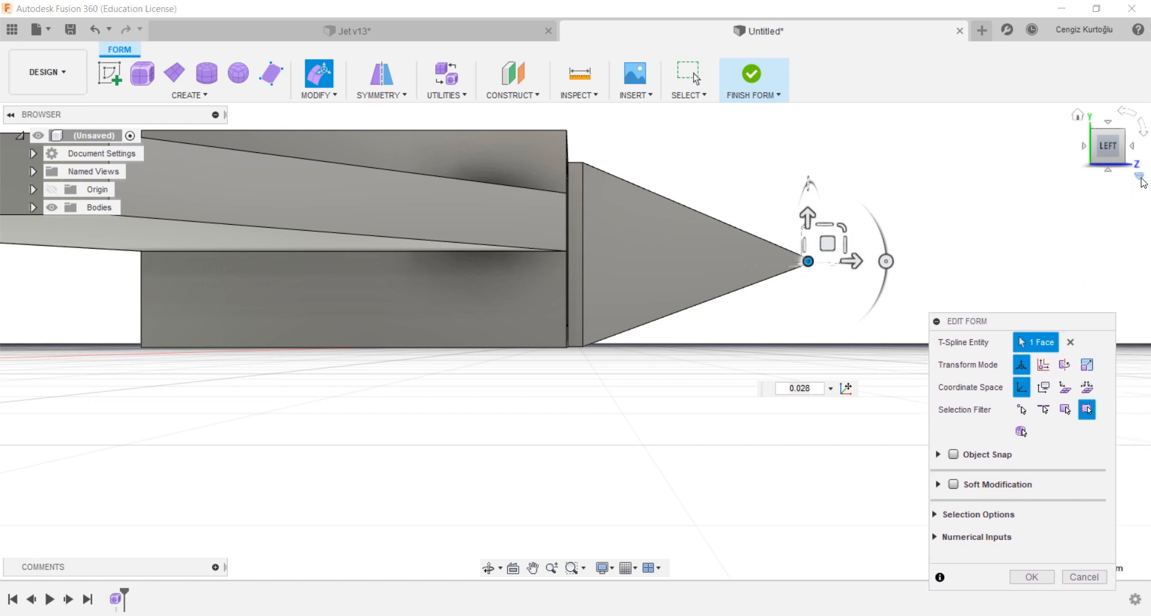
left_click(1141, 178)
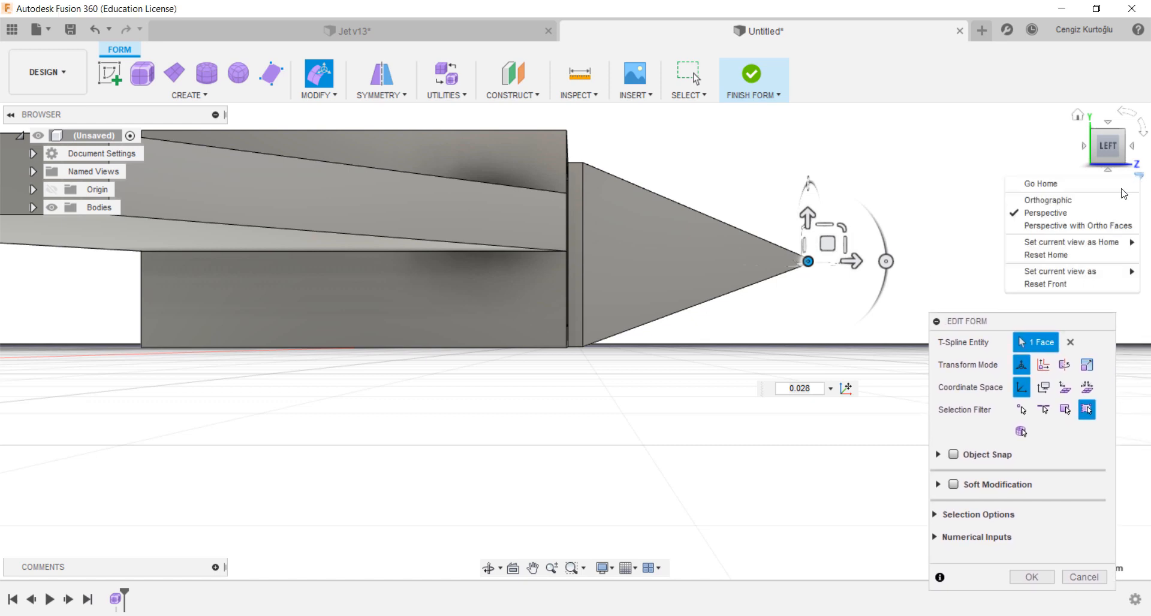
left_click(1063, 203)
scroll(770, 247, "down", 1)
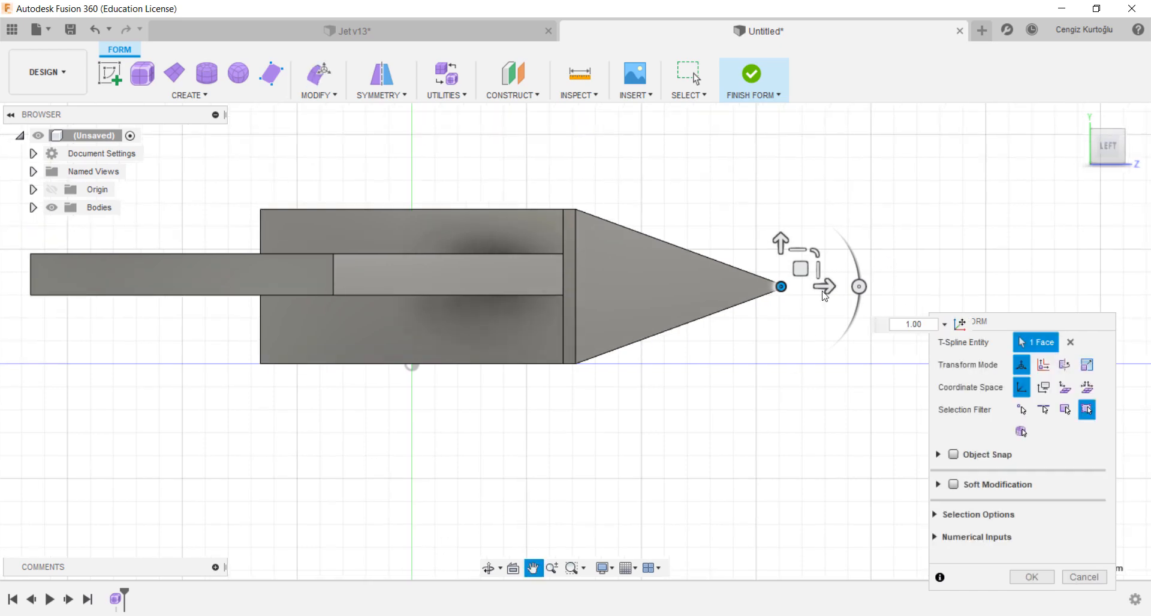
left_click_drag(779, 244, 789, 317)
left_click_drag(520, 318, 521, 318)
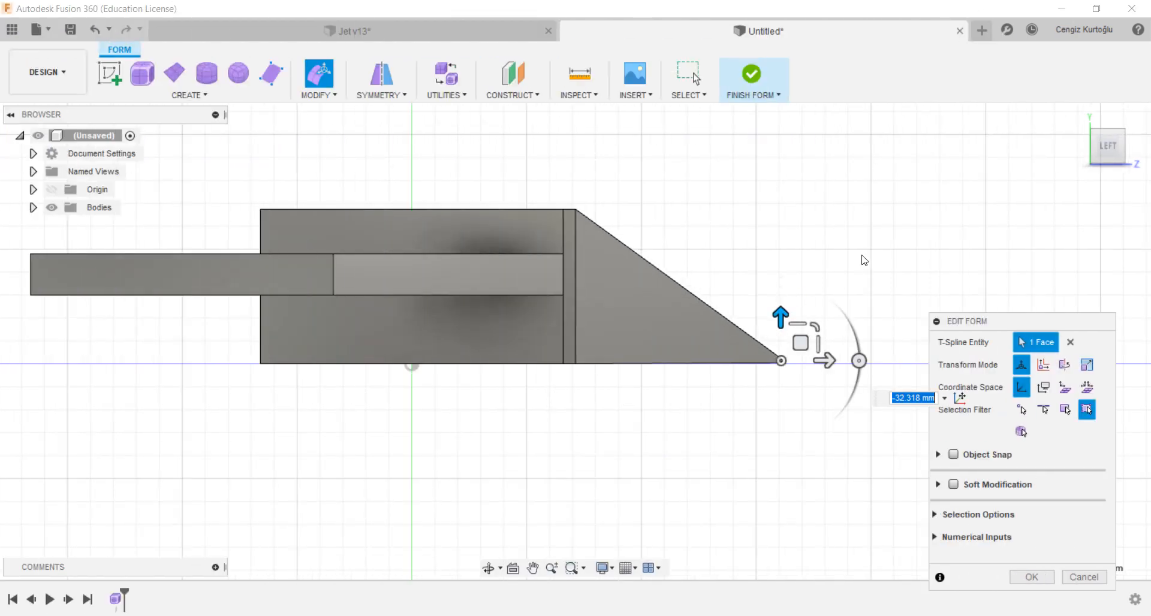
middle_click_drag(587, 289, 485, 277)
left_click(723, 354)
left_click_drag(750, 357, 857, 357)
left_click_drag(789, 301, 790, 269)
left_click_drag(832, 333, 840, 334)
mouse_move(797, 285)
left_mouse_down()
mouse_move(798, 314)
mouse_move(800, 302)
left_mouse_up()
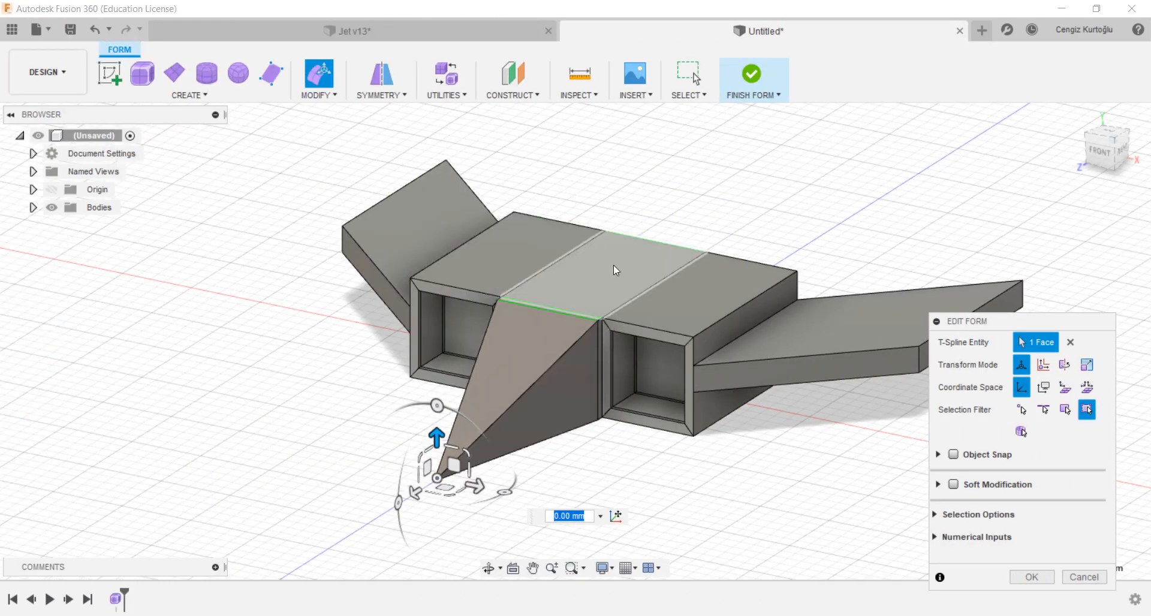
Step: Clear the symmetry from the body
scroll(629, 317, "up", 2)
left_click(381, 95)
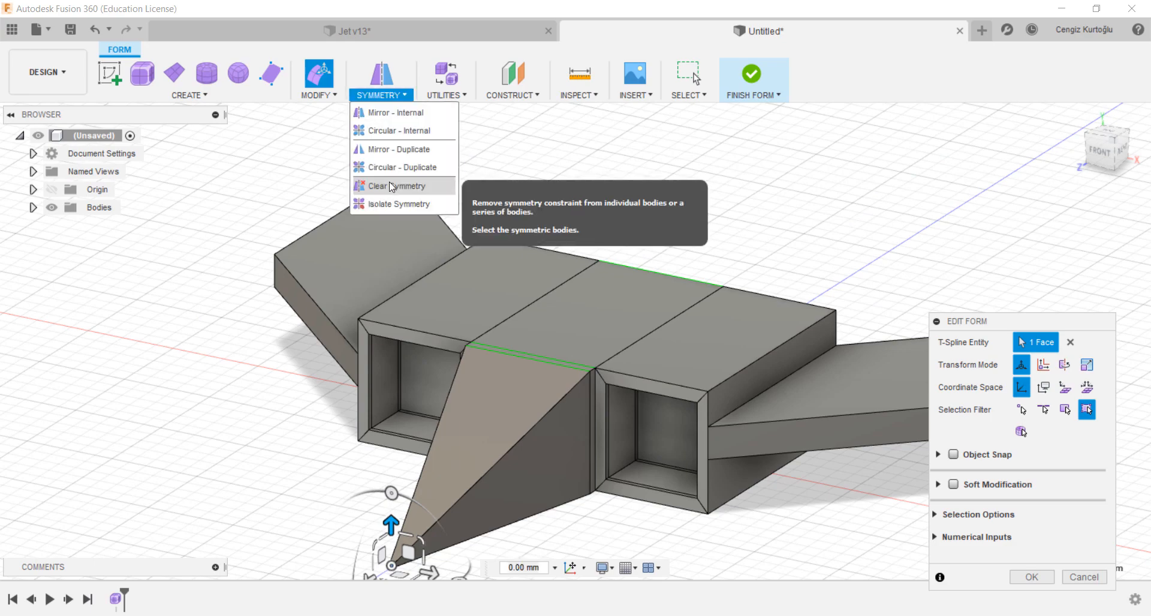
left_click(391, 186)
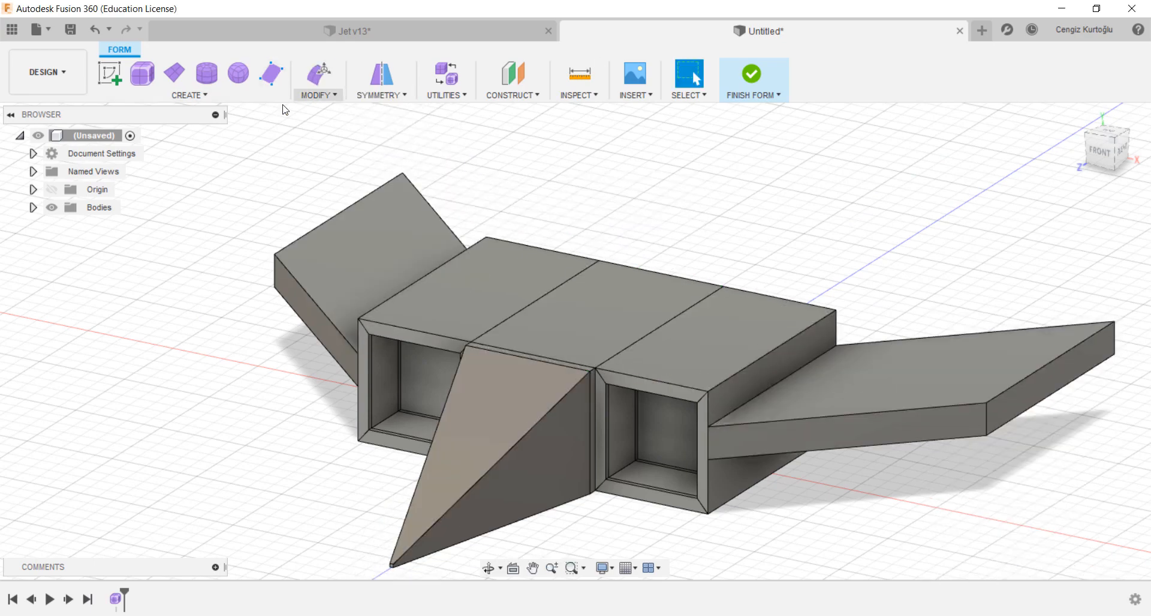
Step: Insert an edge beside the middle section's top edge at insert location -0.359
left_click(319, 96)
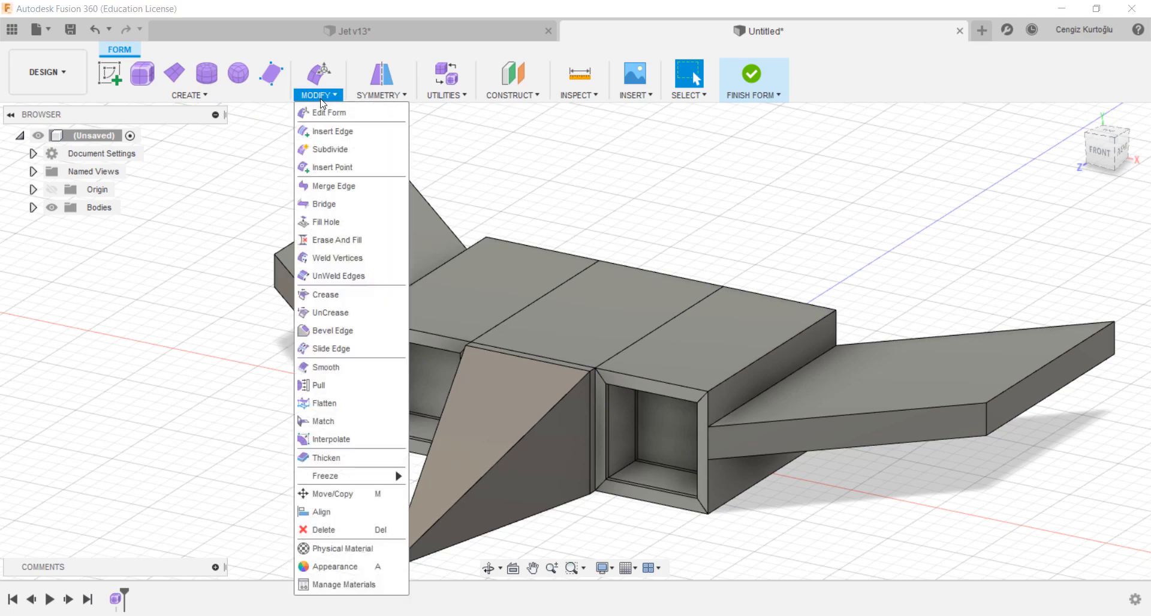
left_click(333, 131)
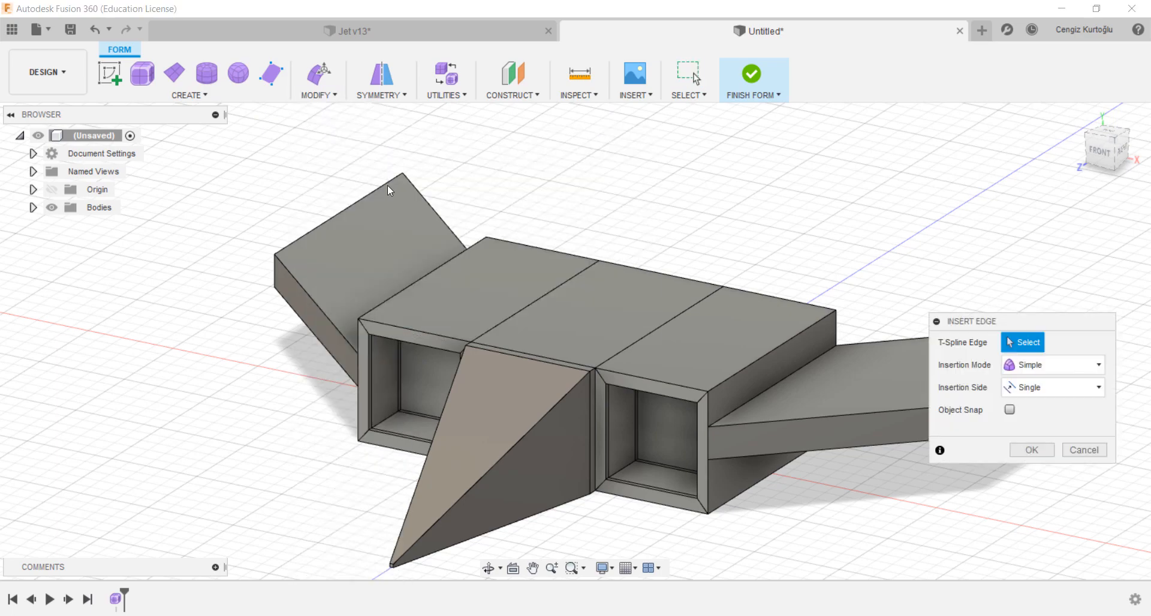
left_click(554, 291)
left_click_drag(535, 301, 635, 324)
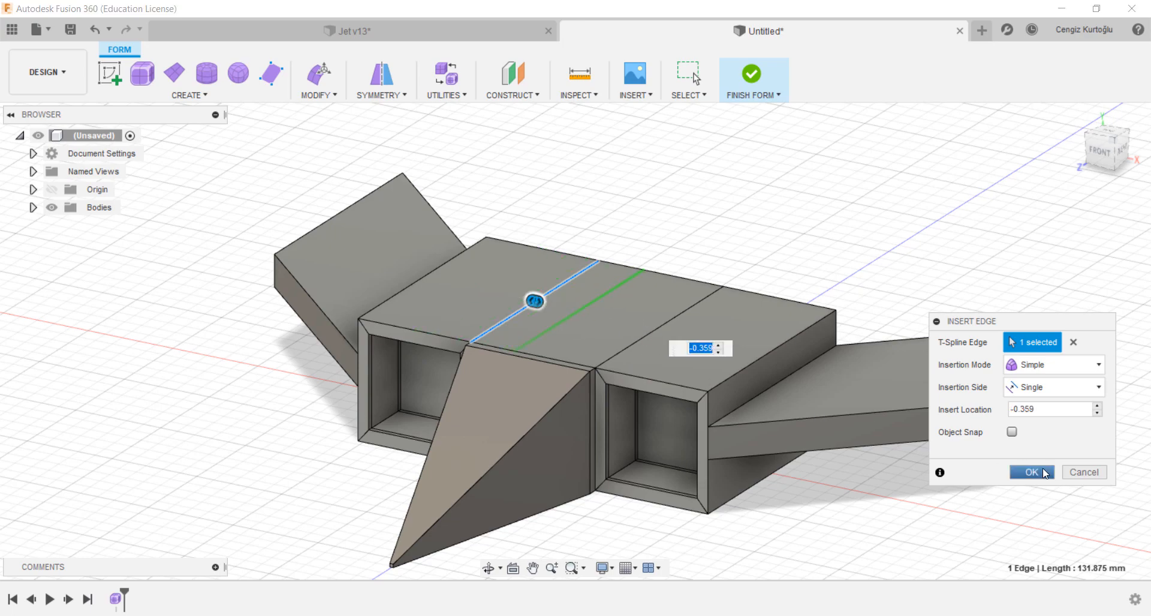
left_click(1044, 473)
Step: Repeat Insert Edge on the neighbouring top edge at insert location 0.50
right_click(739, 241)
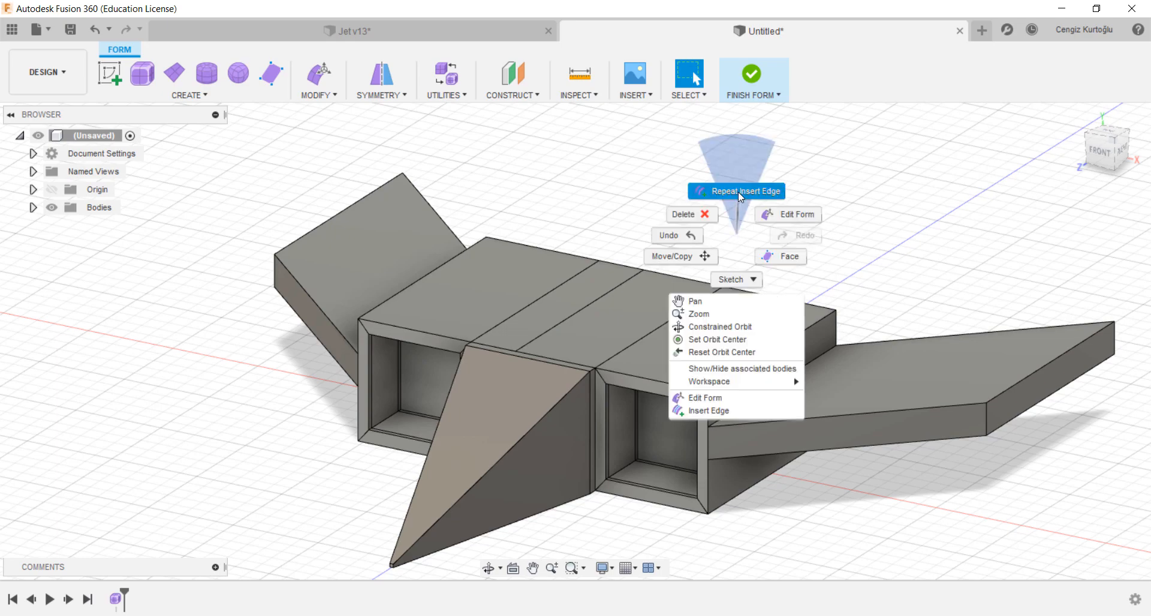
left_click(739, 192)
left_click(683, 313)
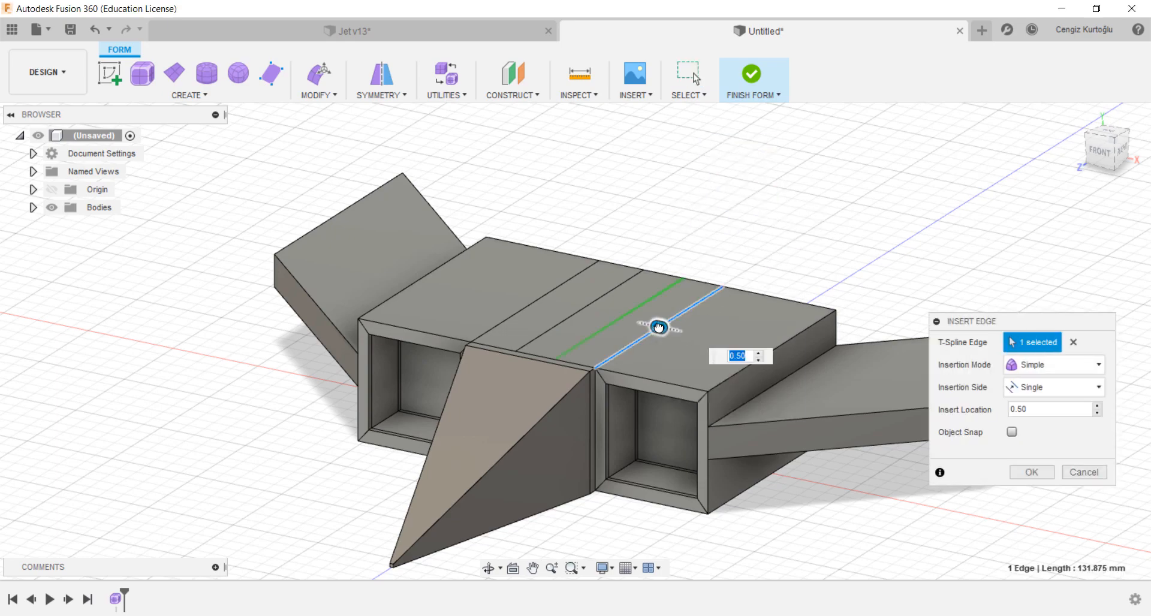
left_click(1035, 470)
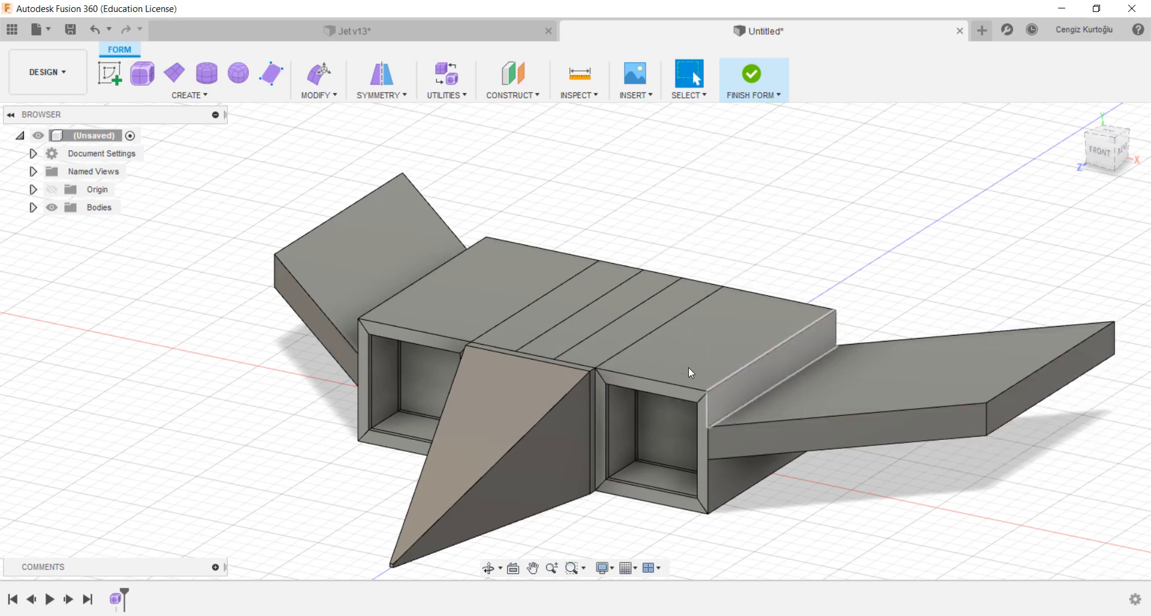
Step: With Edit Form, pull the new top centre strip face up about 94 mm to form a tail fin
left_click(319, 73)
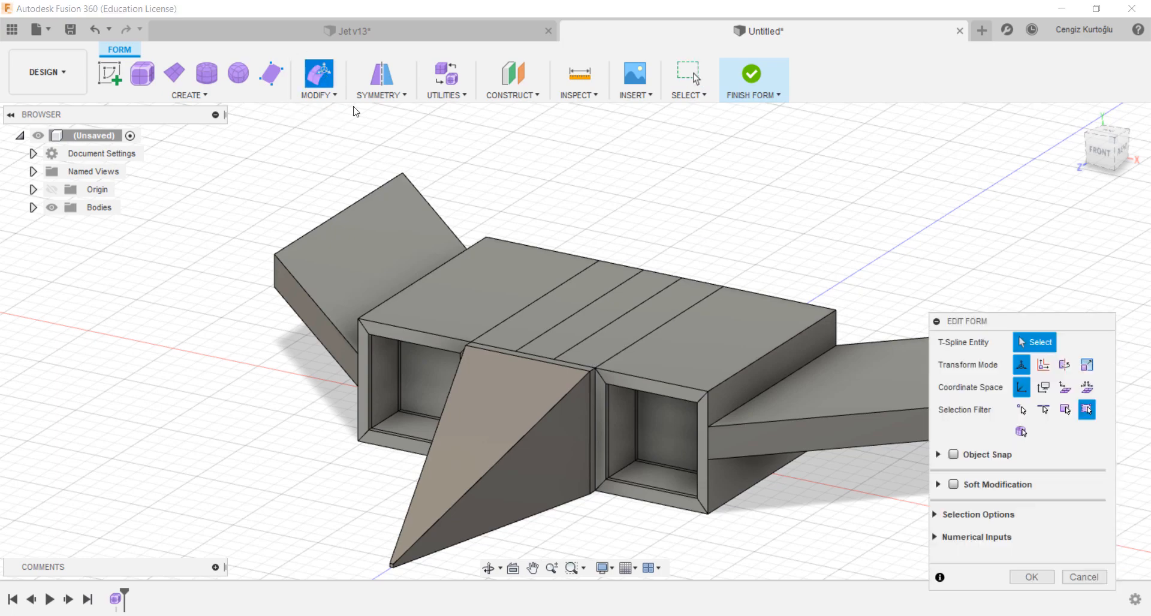
left_click(610, 304)
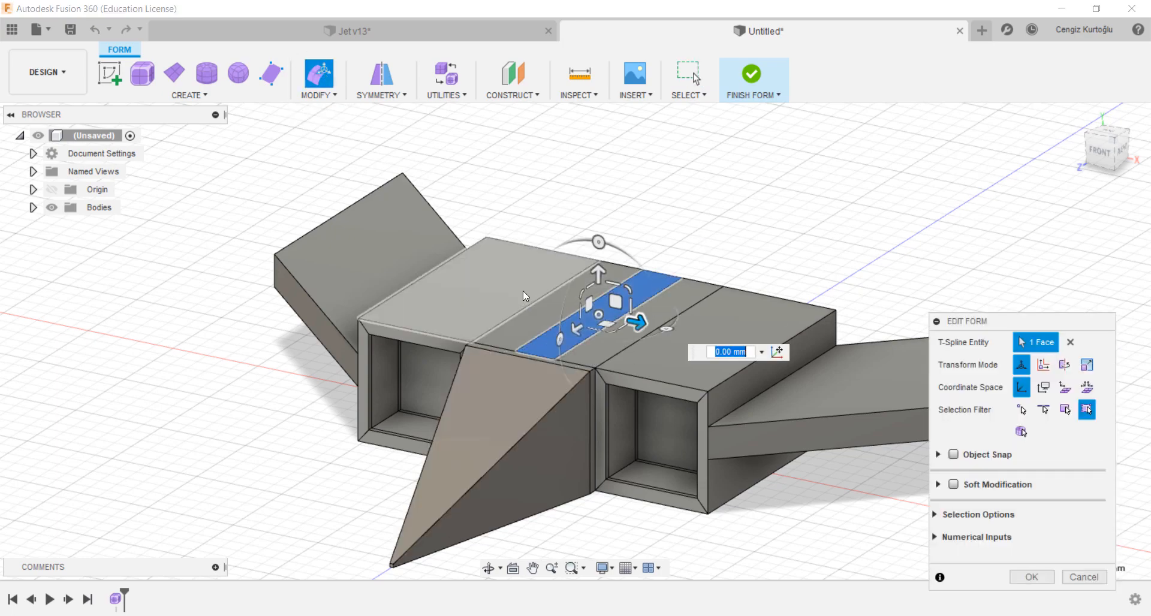
middle_click_drag(523, 291, 473, 270, "shift")
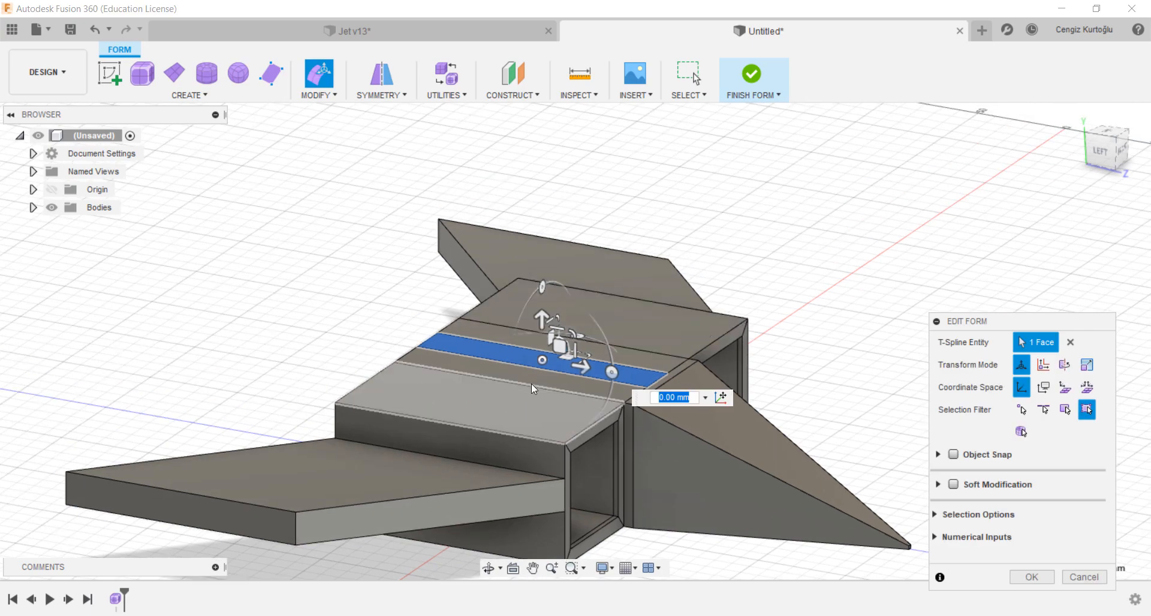
left_click_drag(542, 319, 527, 151)
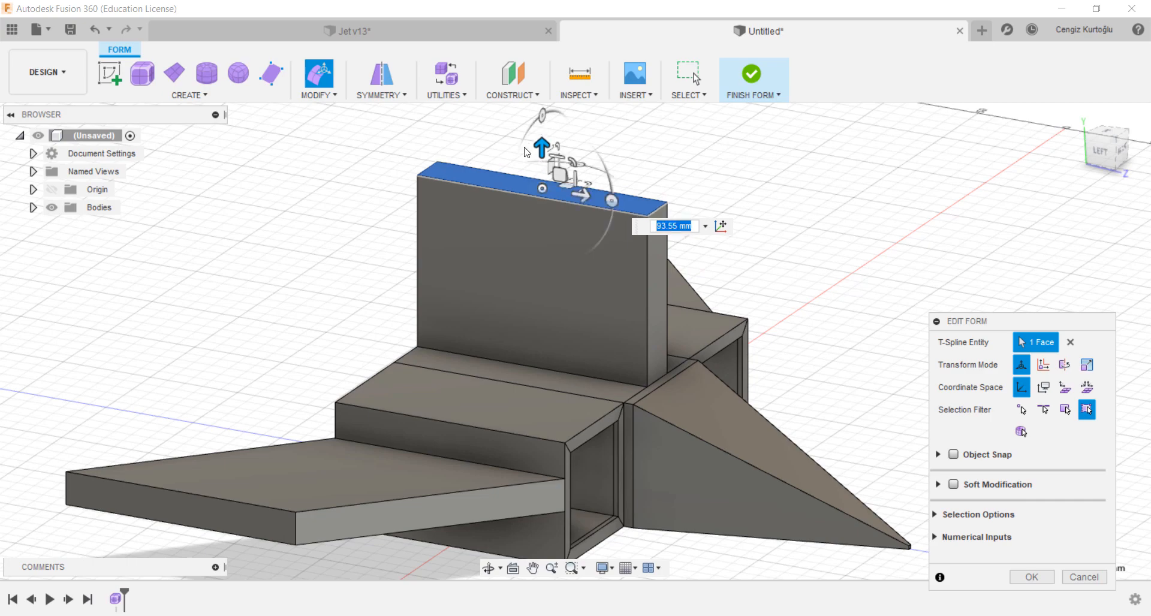
Step: Sweep the fin's top face back about 117 mm and lower it about 24 mm with Edit Form, then confirm
scroll(321, 304, "up", 2)
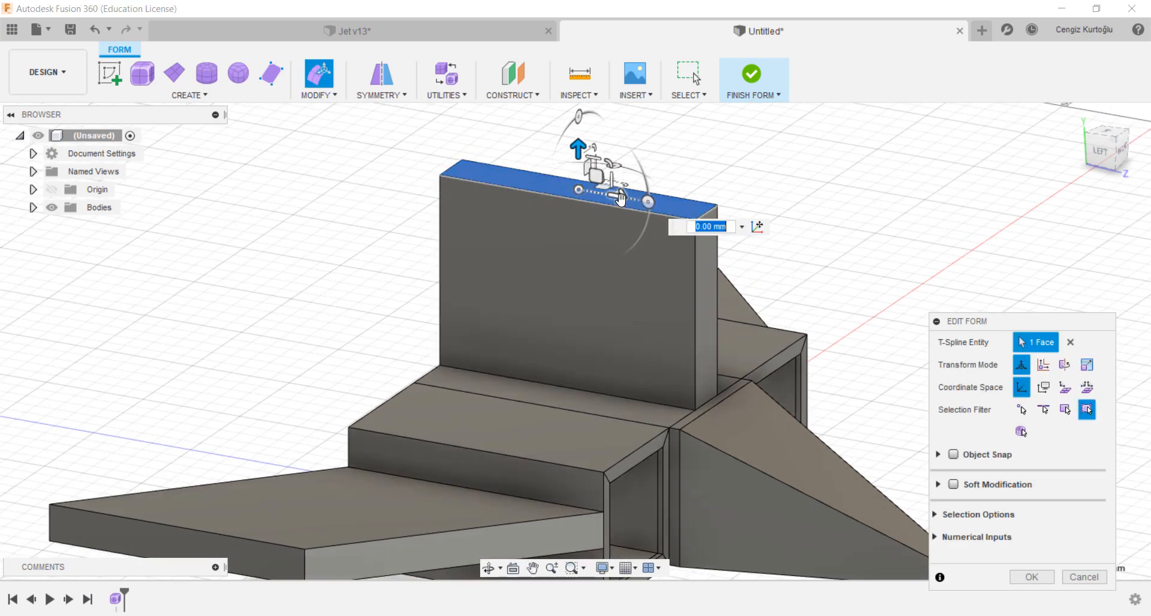
left_click_drag(620, 198, 393, 183)
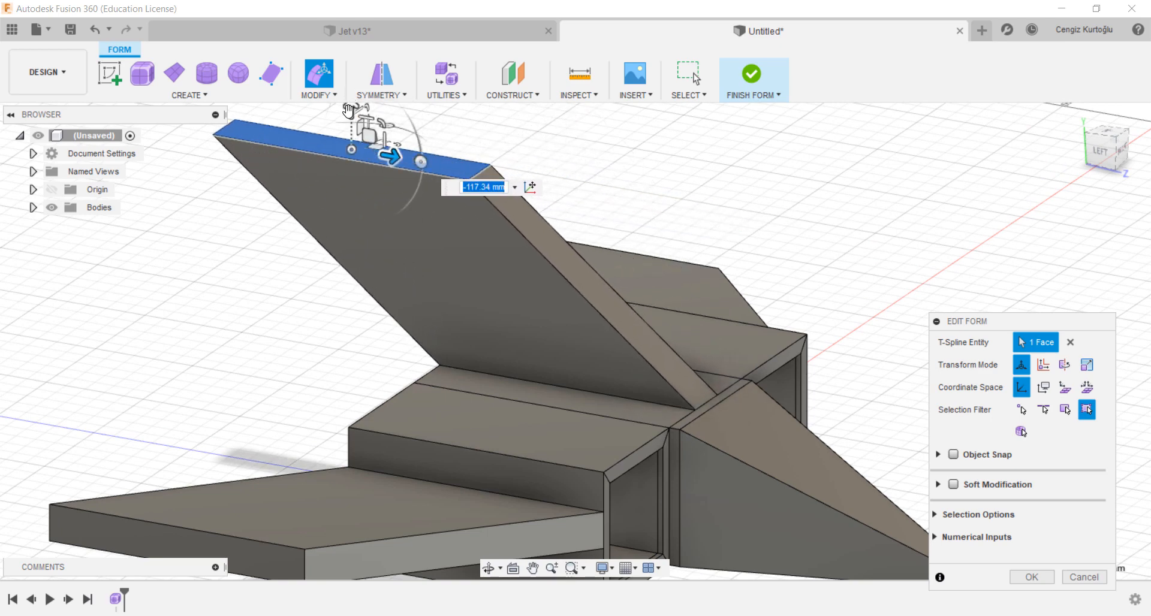
left_click_drag(348, 111, 343, 161)
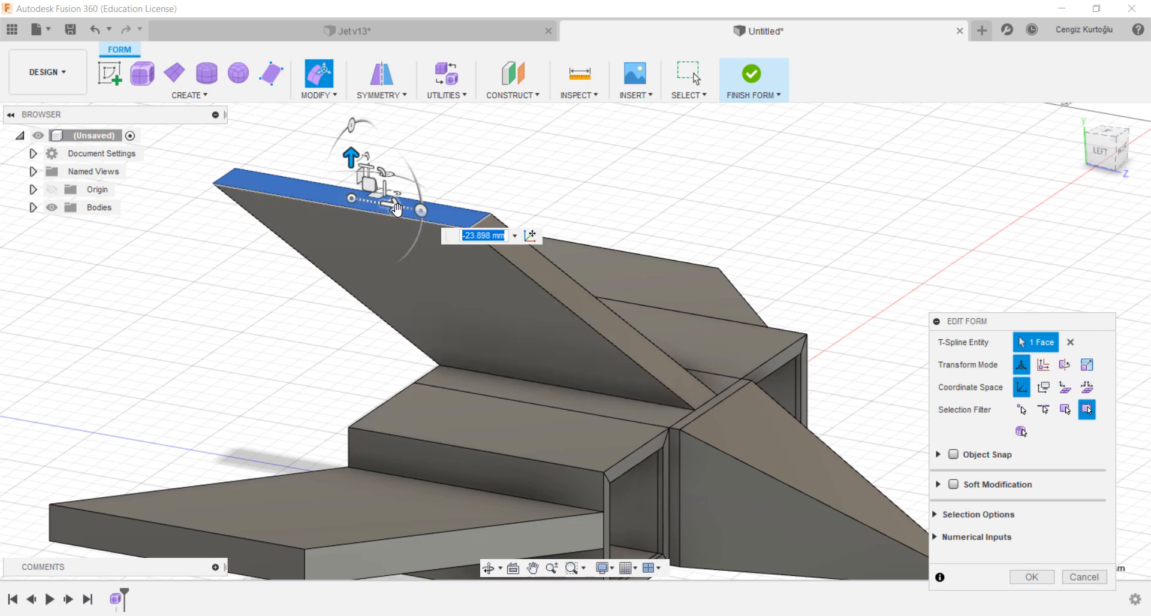
left_click_drag(397, 209, 360, 192)
left_click_drag(334, 158, 334, 163)
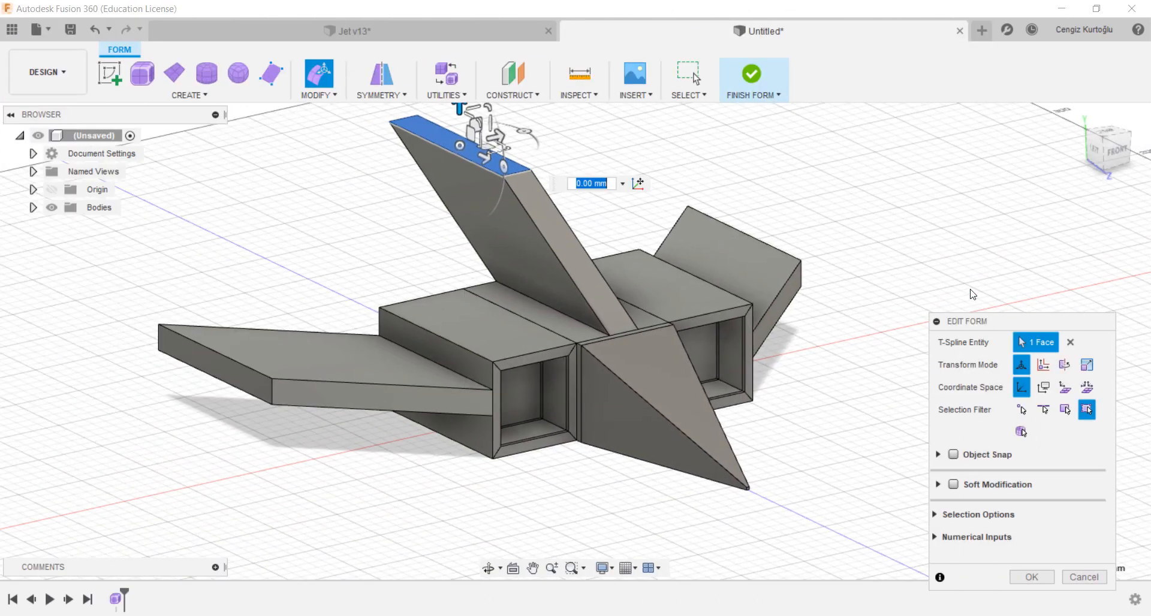
left_click_drag(993, 327, 1005, 166)
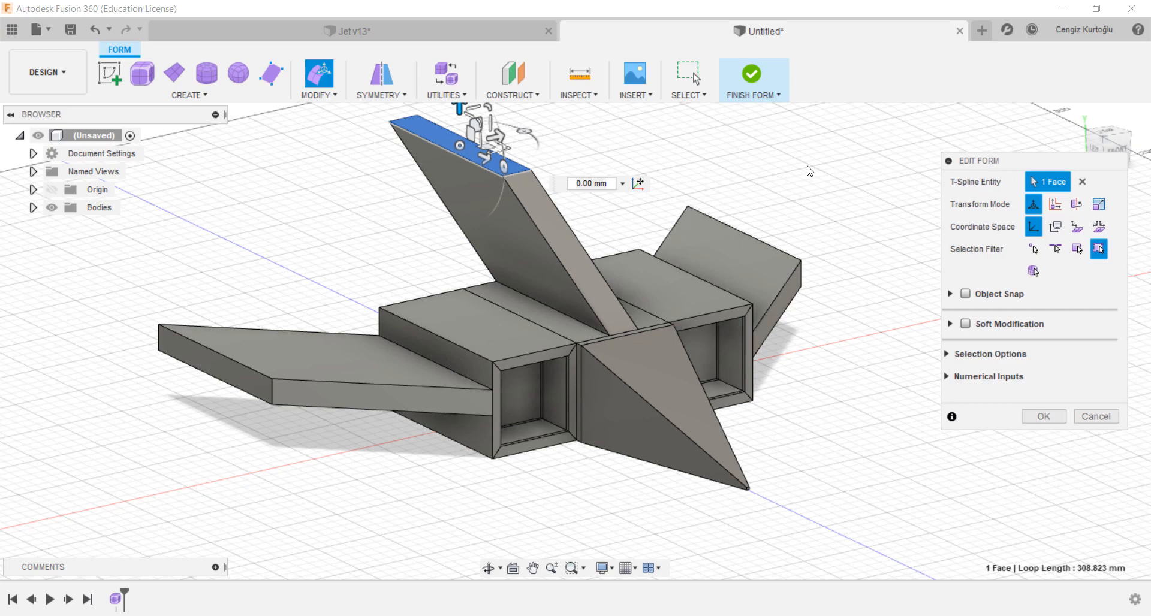
left_click(1044, 418)
Step: Switch the T-spline body to smooth display mode and finish the form
middle_click_drag(855, 349, 891, 397)
left_click(446, 96)
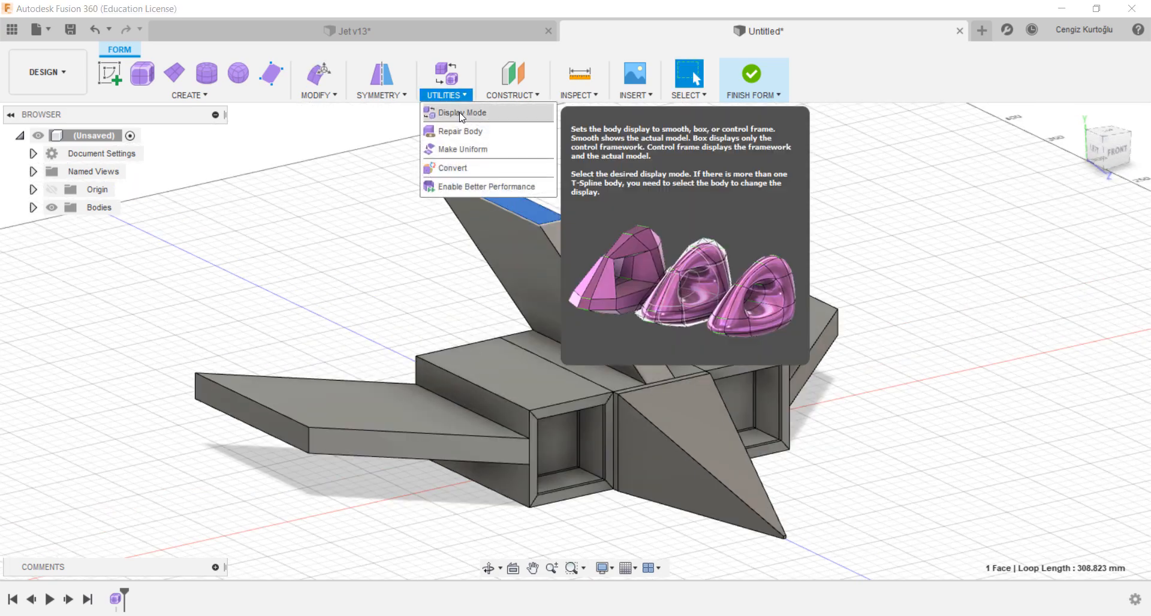
left_click(449, 113)
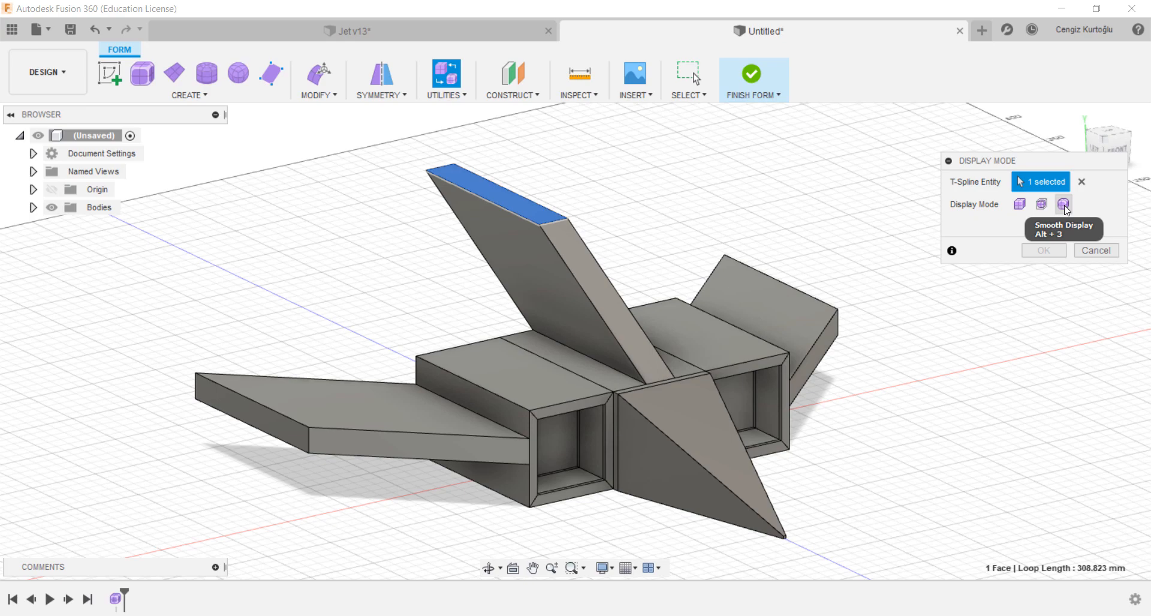
left_click(1064, 205)
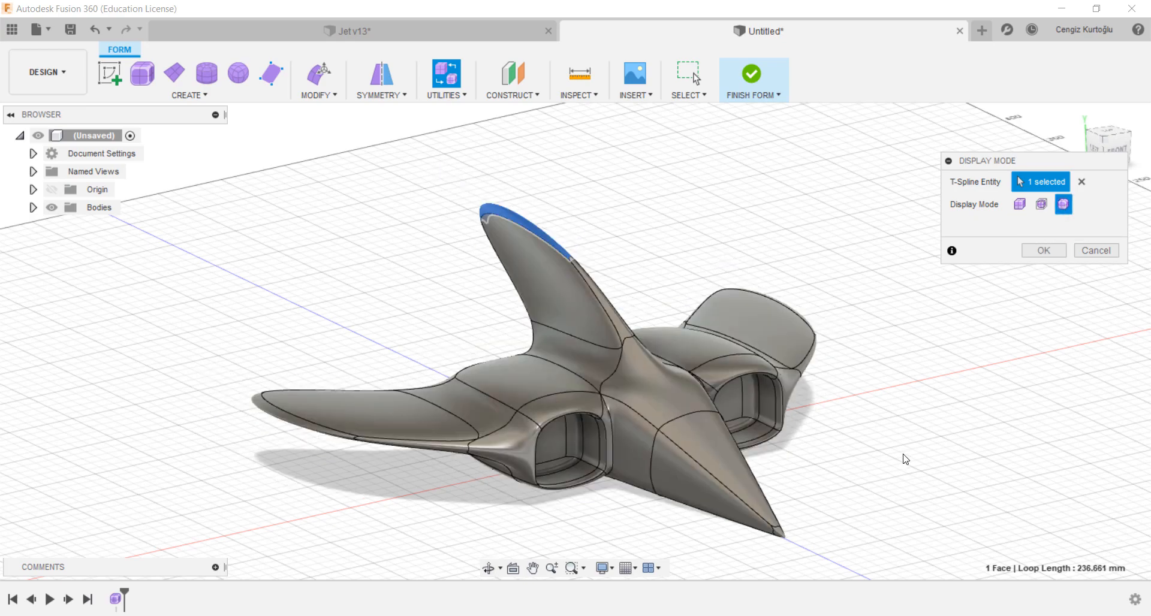
middle_click_drag(909, 429, 928, 252, "shift")
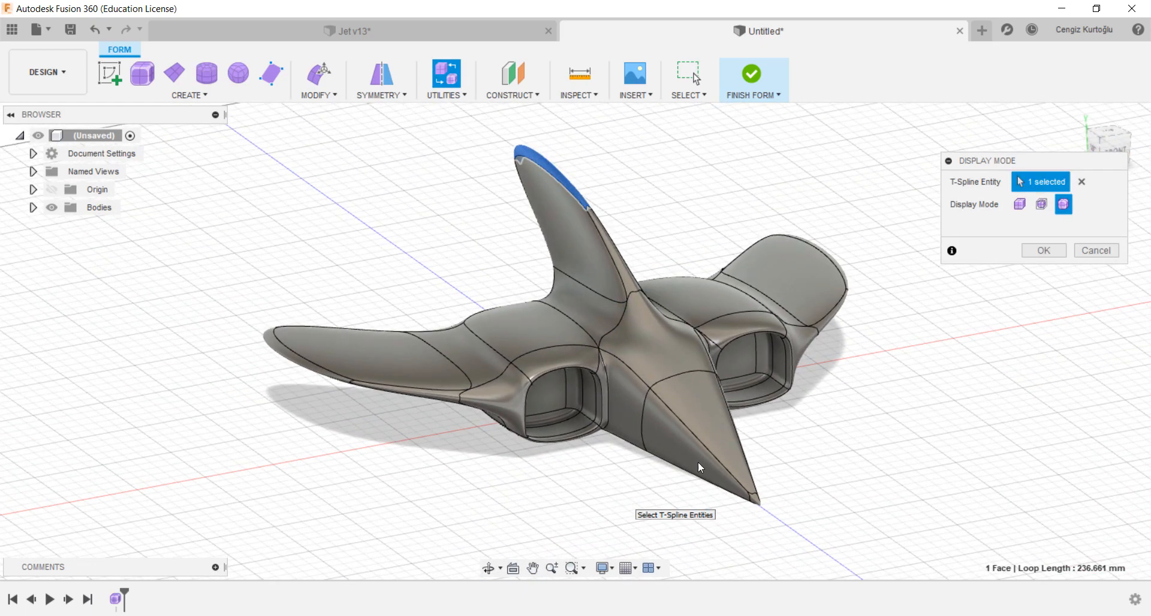
left_click(1044, 250)
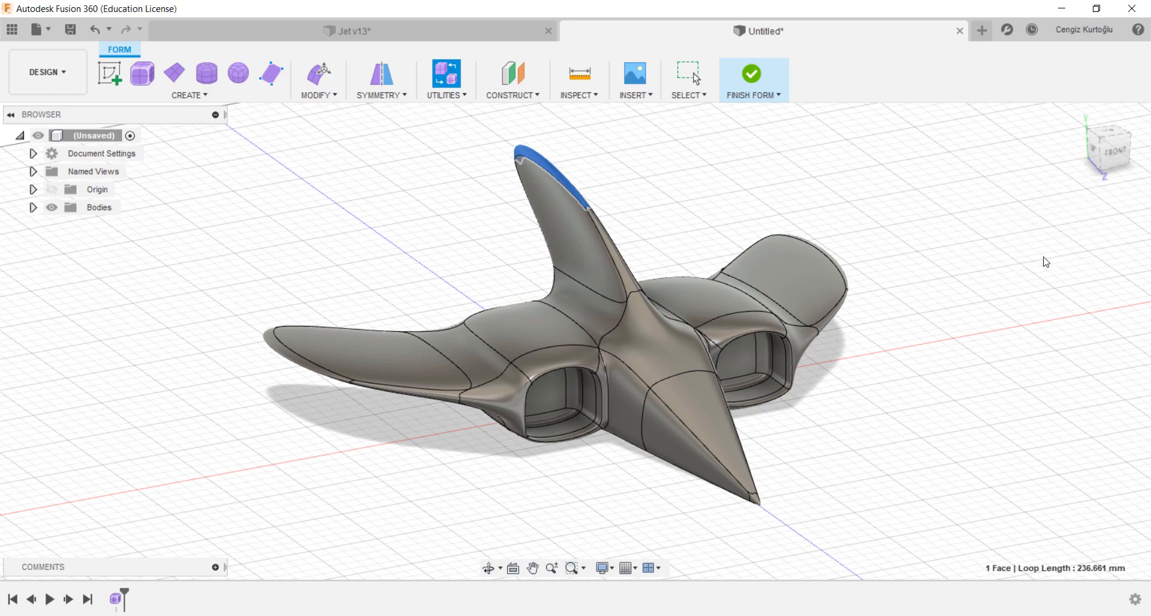
middle_click_drag(1043, 260, 868, 442, "shift")
left_click(759, 73)
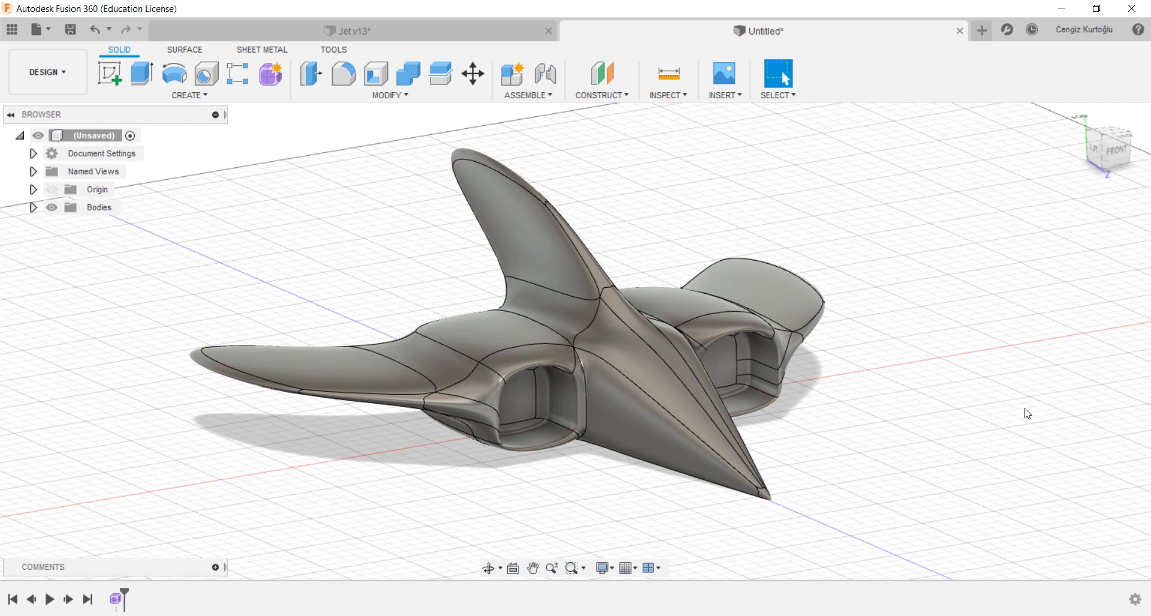
Step: Apply the Paint - Enamel Glossy (Red) appearance to the whole body
key("a")
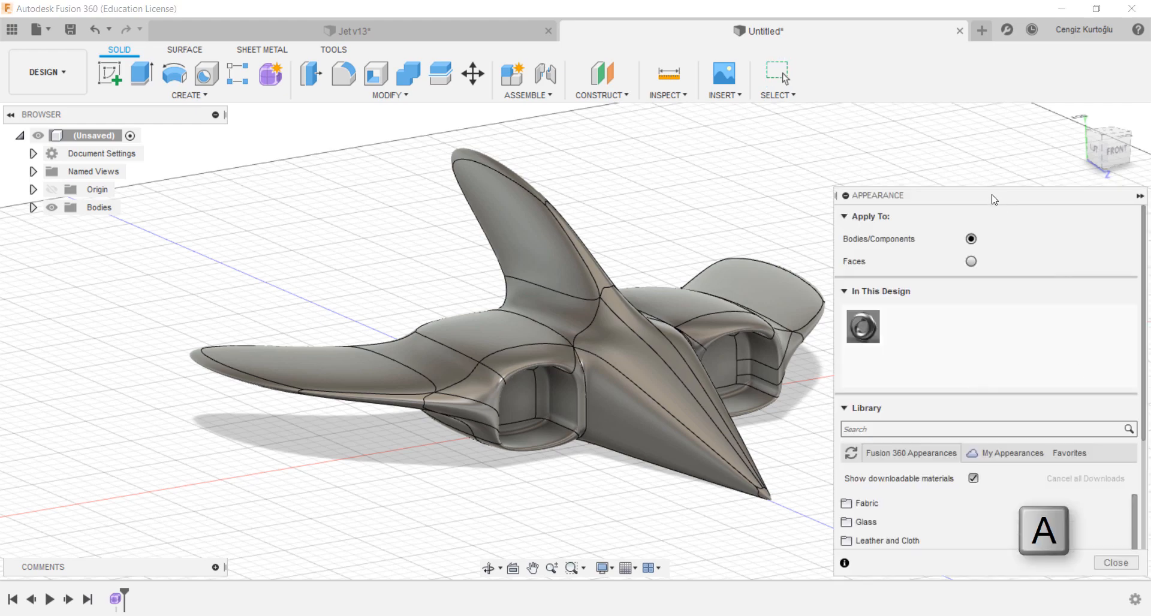
left_click_drag(992, 196, 972, 81)
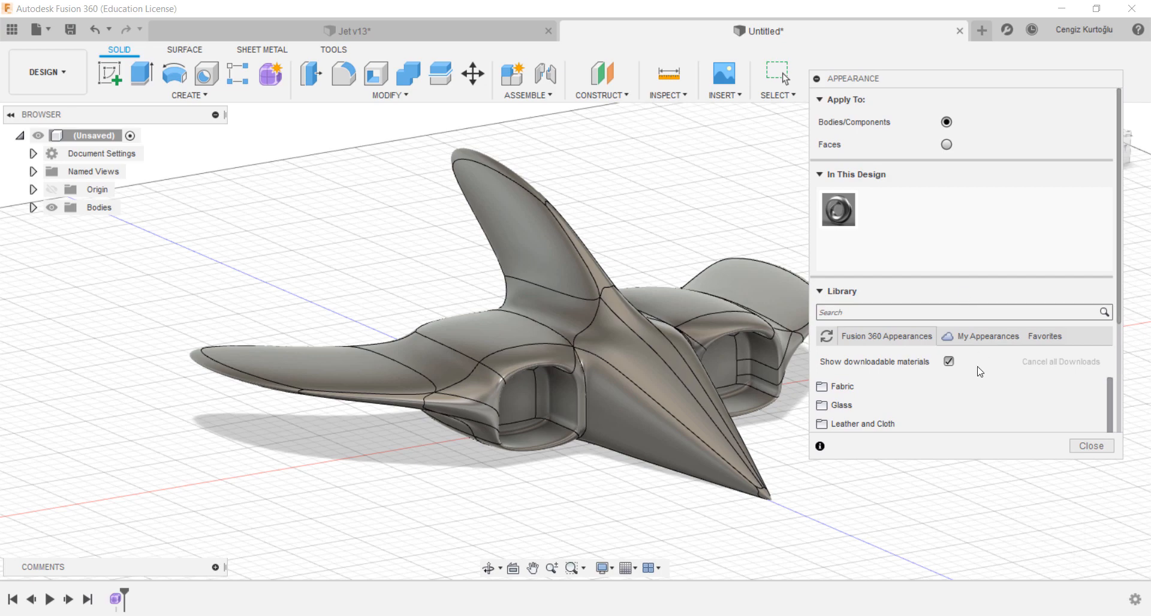
scroll(980, 372, "down", 3)
scroll(980, 372, "down", 3)
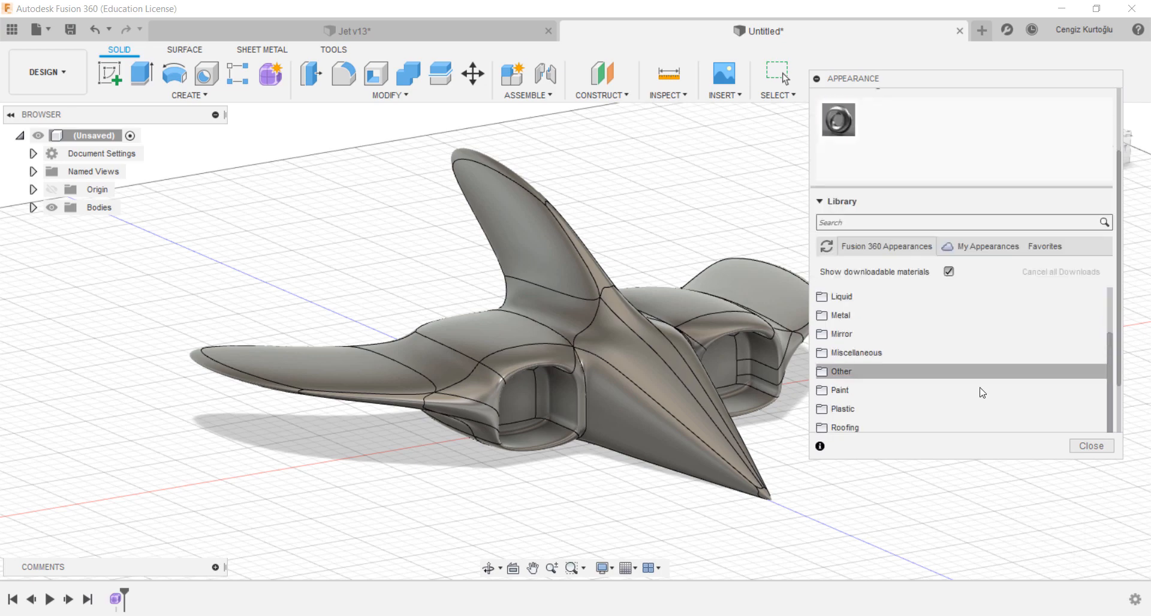
scroll(990, 372, "down", 4)
left_click(923, 266)
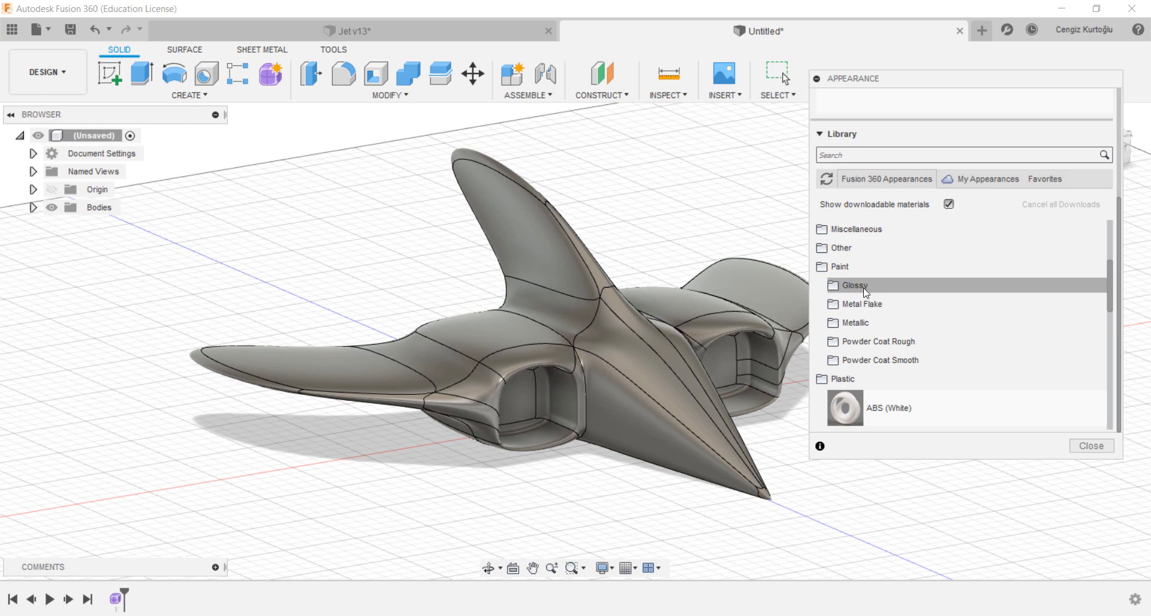
left_click(922, 287)
scroll(966, 333, "down", 4)
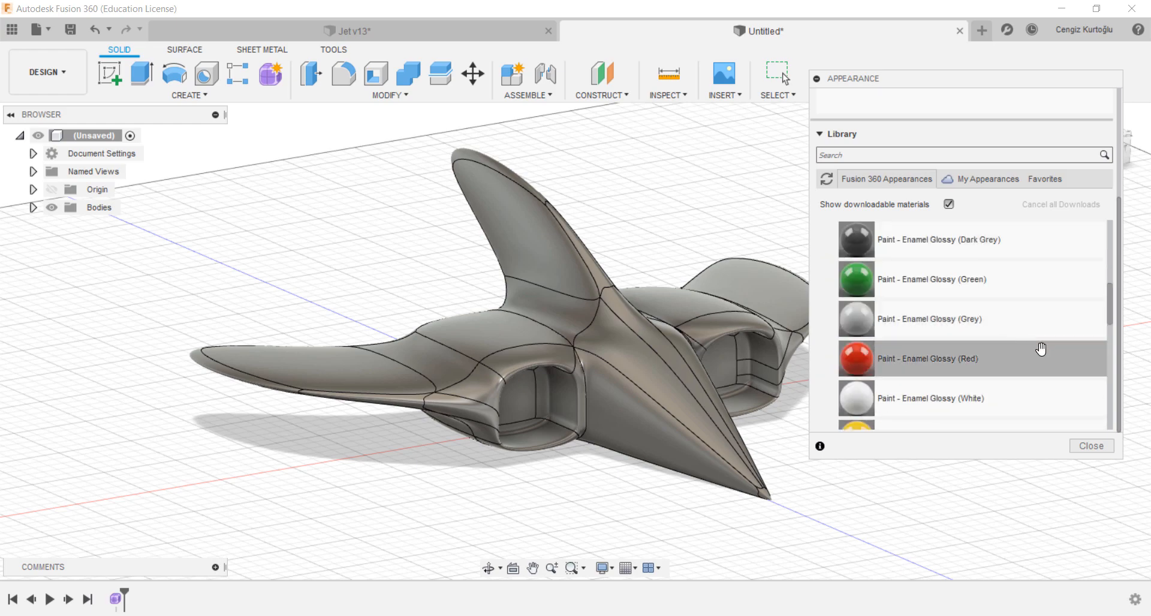
left_click_drag(1005, 365, 627, 382)
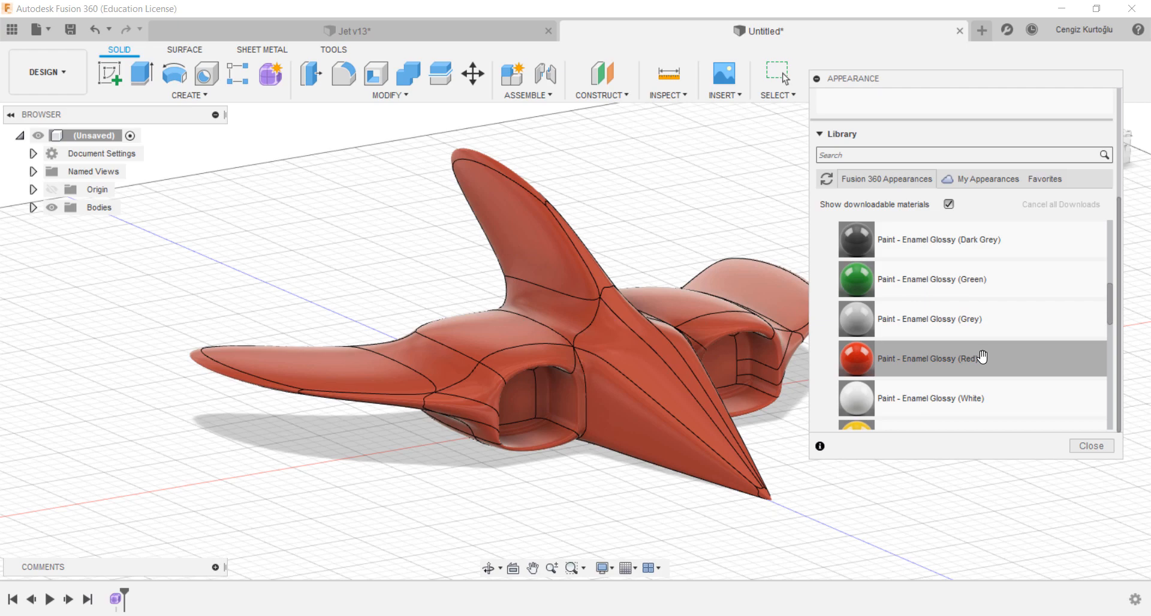
Step: Switch appearance to faces and apply Paint - Enamel Glossy (White) to the fin sides, wing tips and intake tops
left_click_drag(893, 92, 895, 141)
scroll(1004, 431, "down", 3)
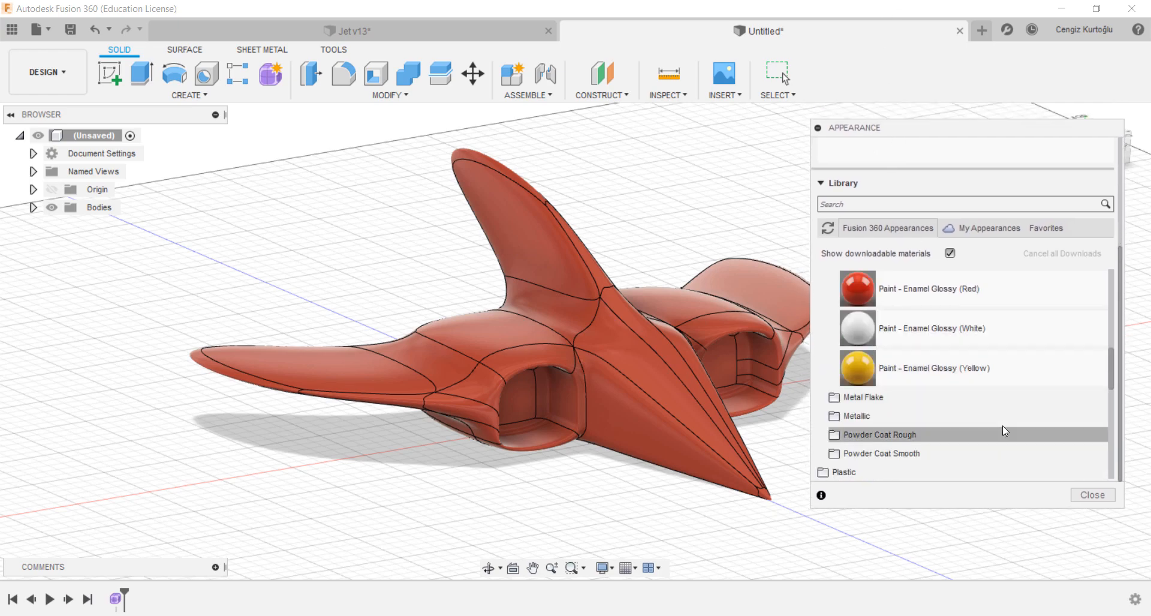
scroll(1003, 430, "up", 3)
left_click_drag(960, 448, 948, 165)
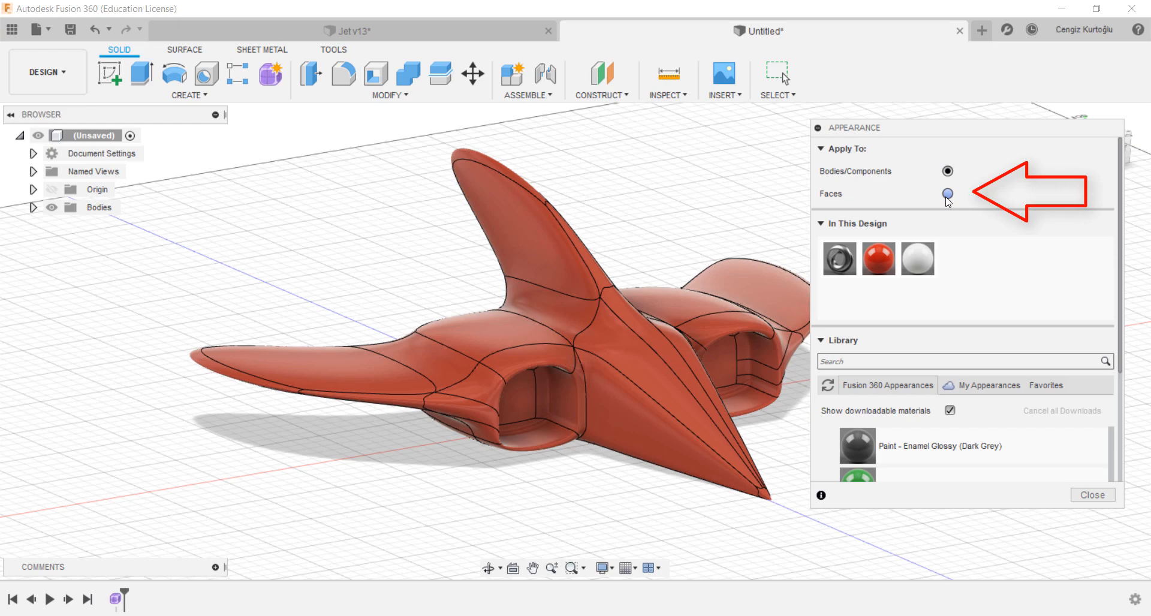
left_click(947, 195)
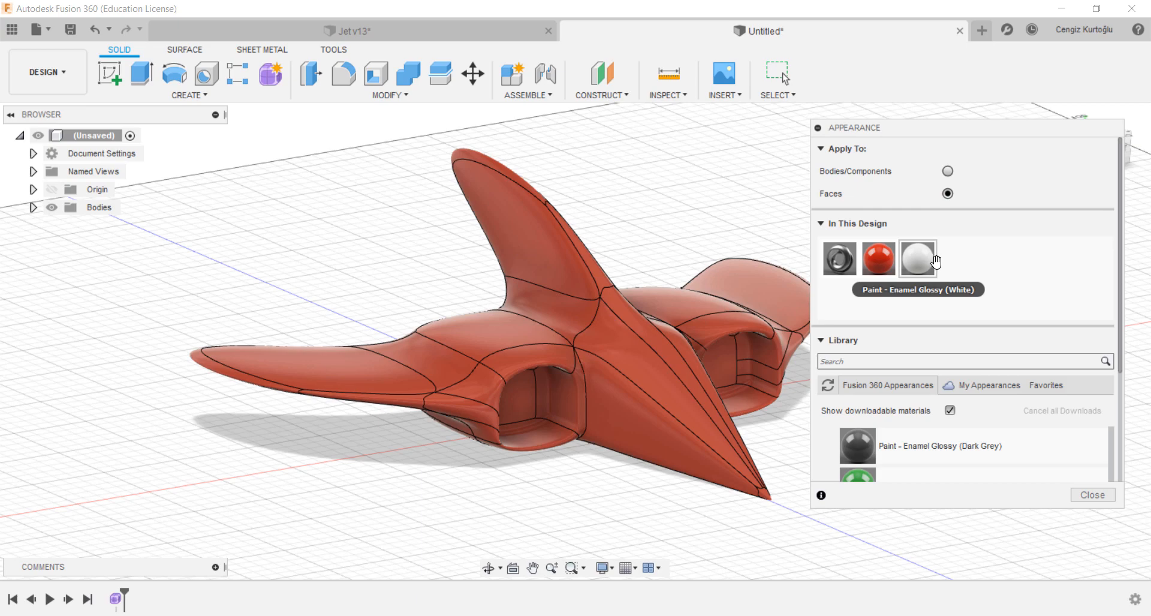
left_click_drag(935, 262, 533, 234)
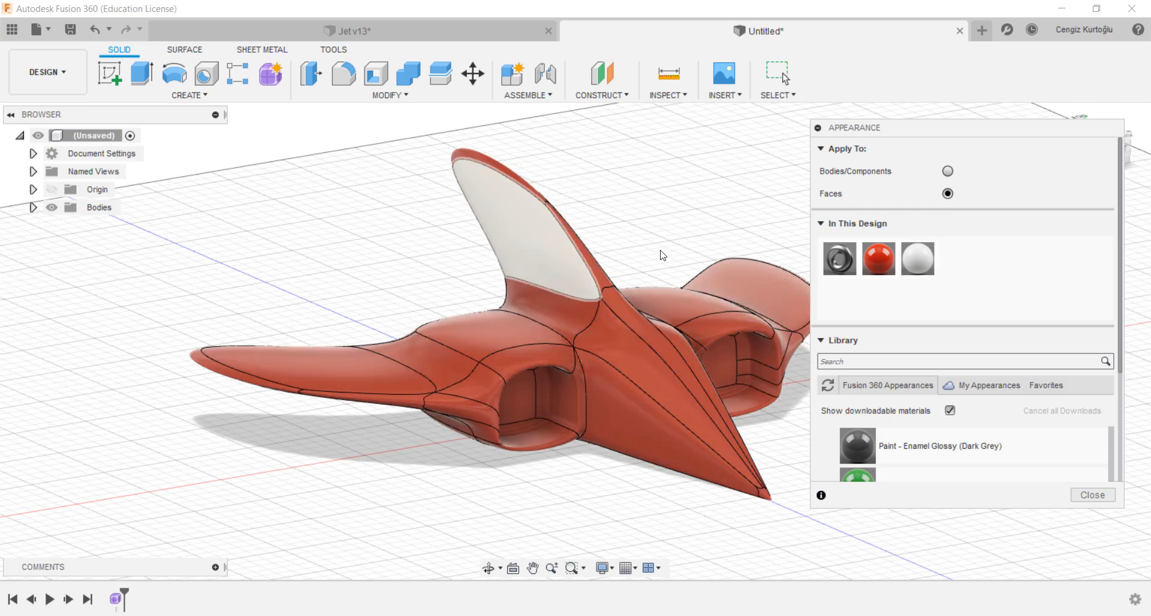
middle_click_drag(669, 237, 522, 226, "shift")
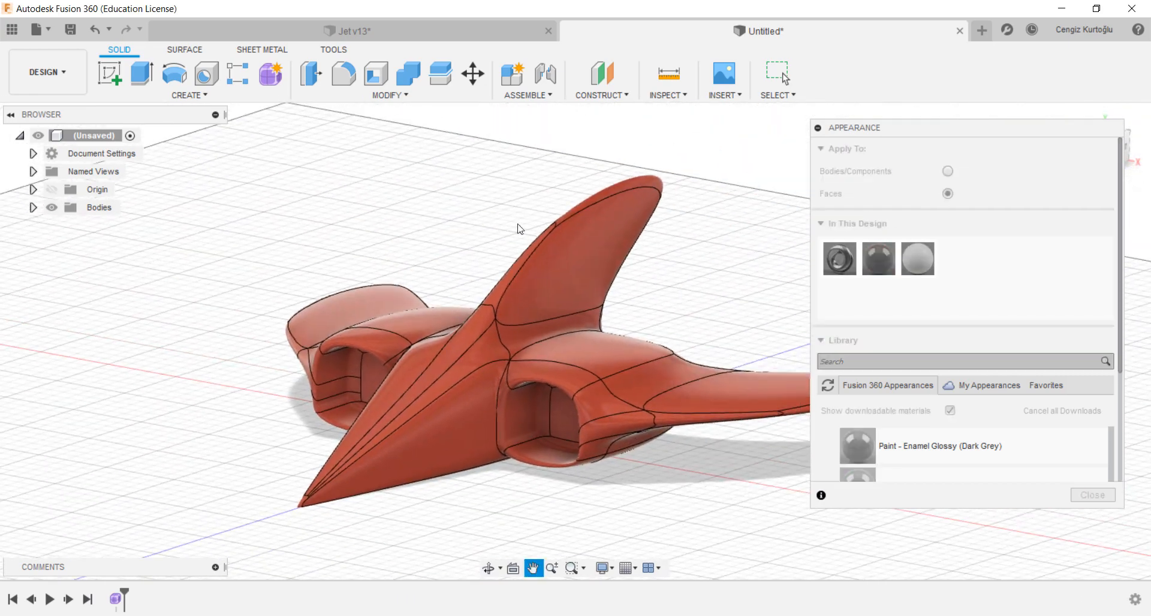
left_click_drag(918, 258, 569, 297)
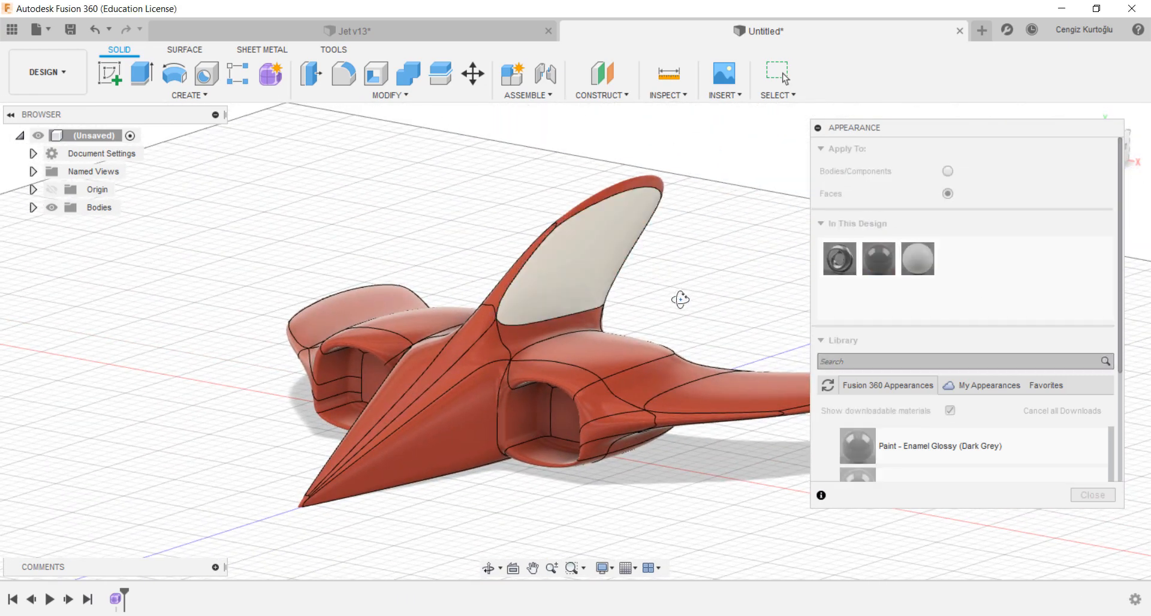
middle_click_drag(679, 288, 738, 324, "shift")
left_click_drag(919, 258, 771, 403)
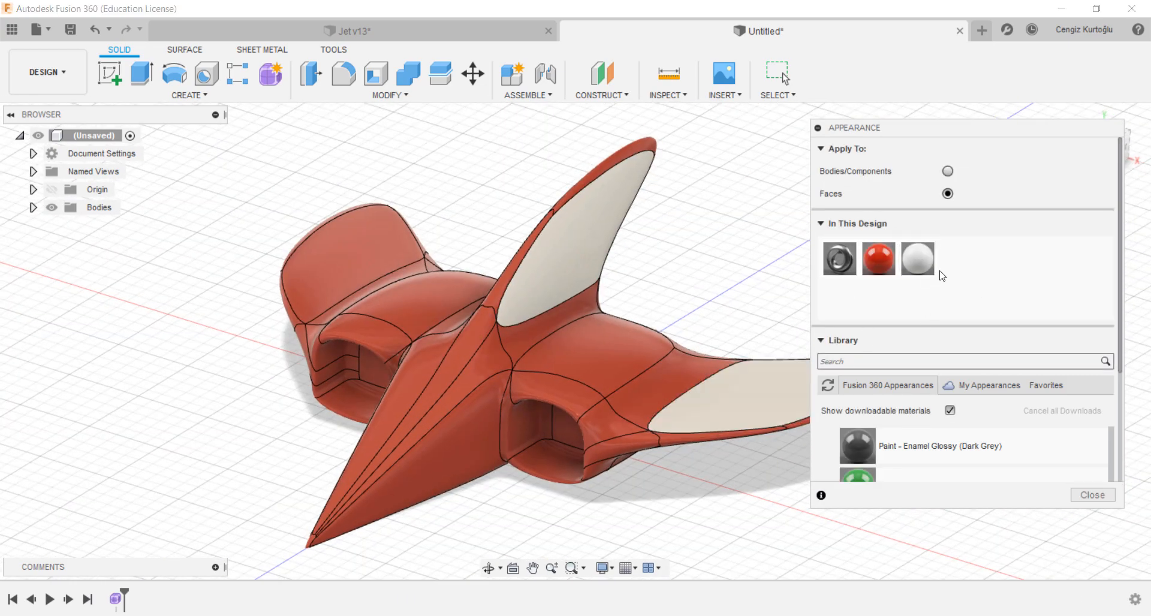
left_click_drag(918, 259, 382, 258)
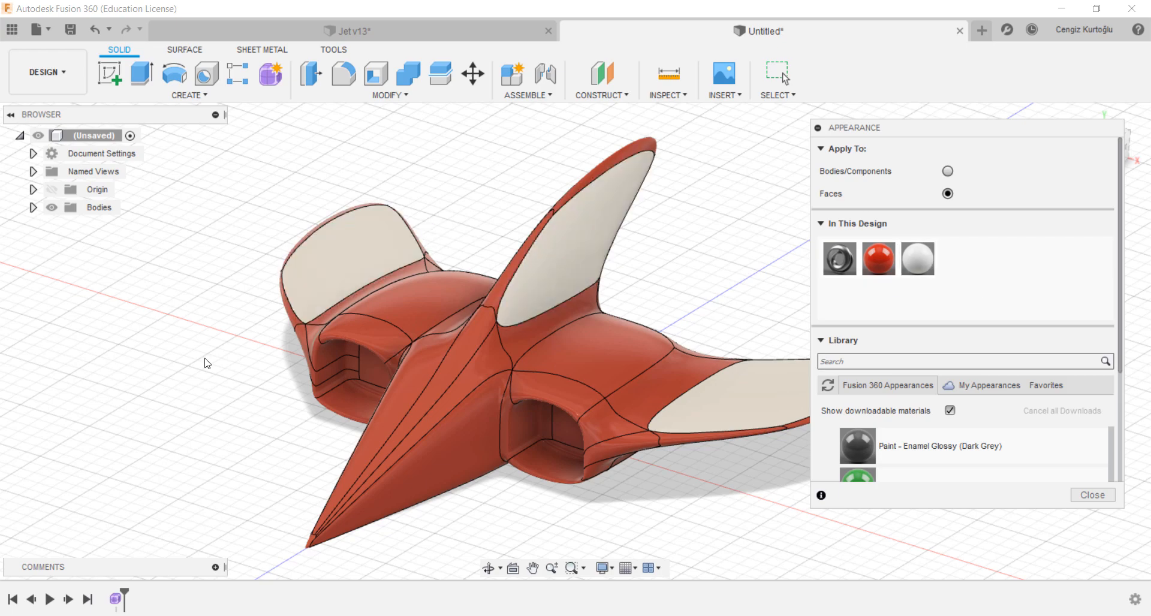
middle_click_drag(689, 268, 803, 264, "shift")
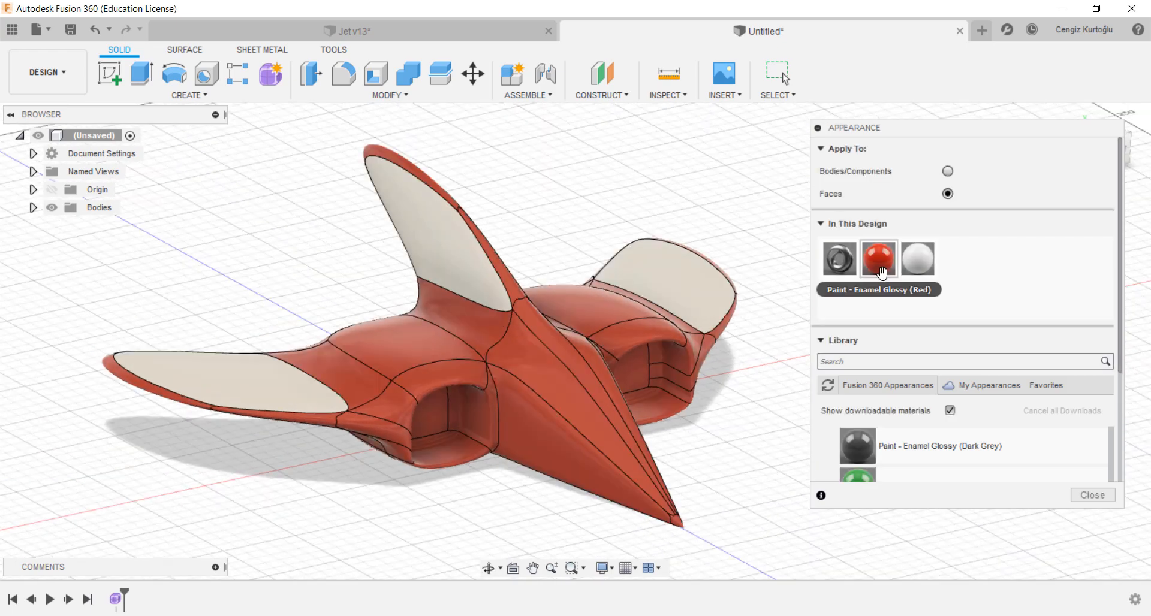
Step: Adjust the colour of the red paint appearance in its colour picker and close the appearance panel
double_click(881, 264)
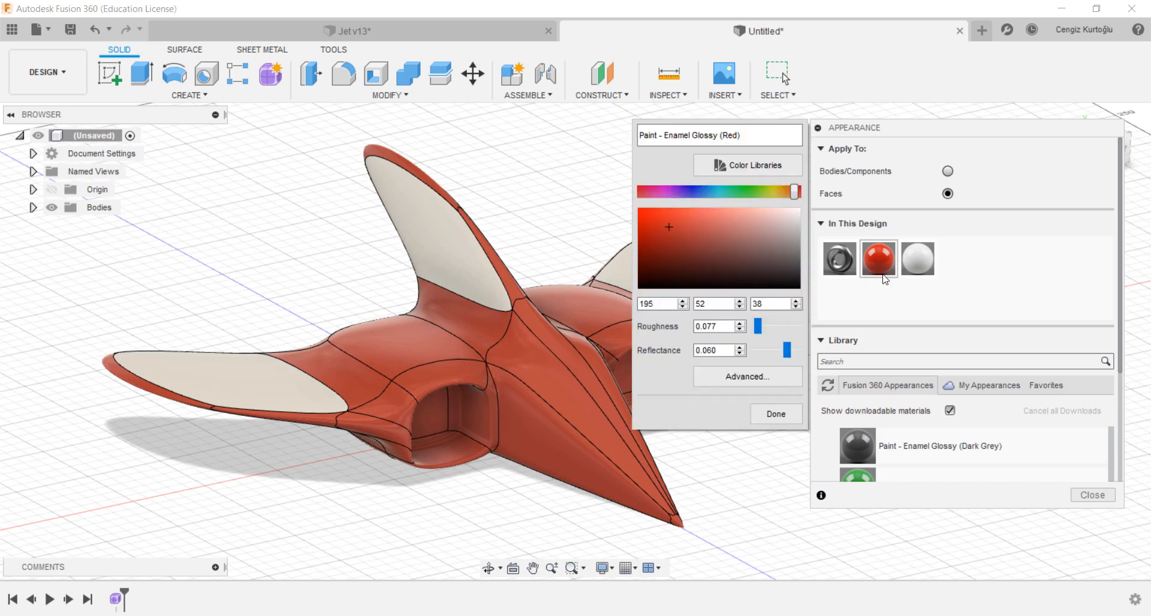
mouse_move(679, 231)
left_mouse_down()
mouse_move(670, 217)
mouse_move(687, 219)
mouse_move(670, 225)
left_mouse_up()
left_click(776, 414)
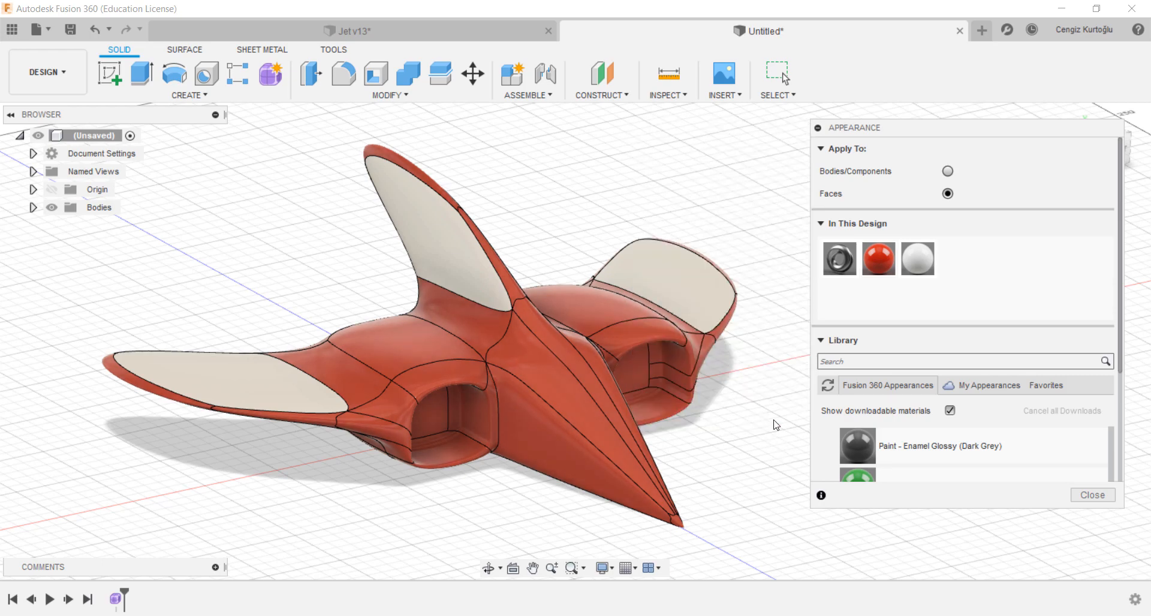
left_click(1092, 496)
Step: Try 3D Print on the body with PreForm as print utility and Send to 3D Print Utility unticked, cancelling it
middle_click_drag(747, 420, 875, 424)
scroll(841, 415, "up", 1)
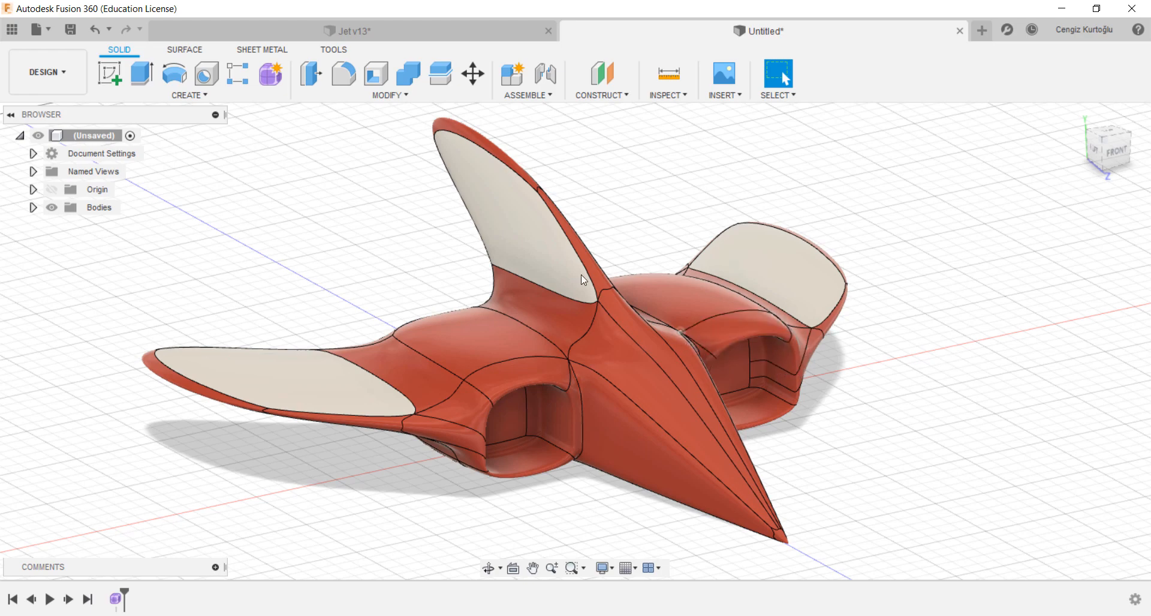
left_click(334, 52)
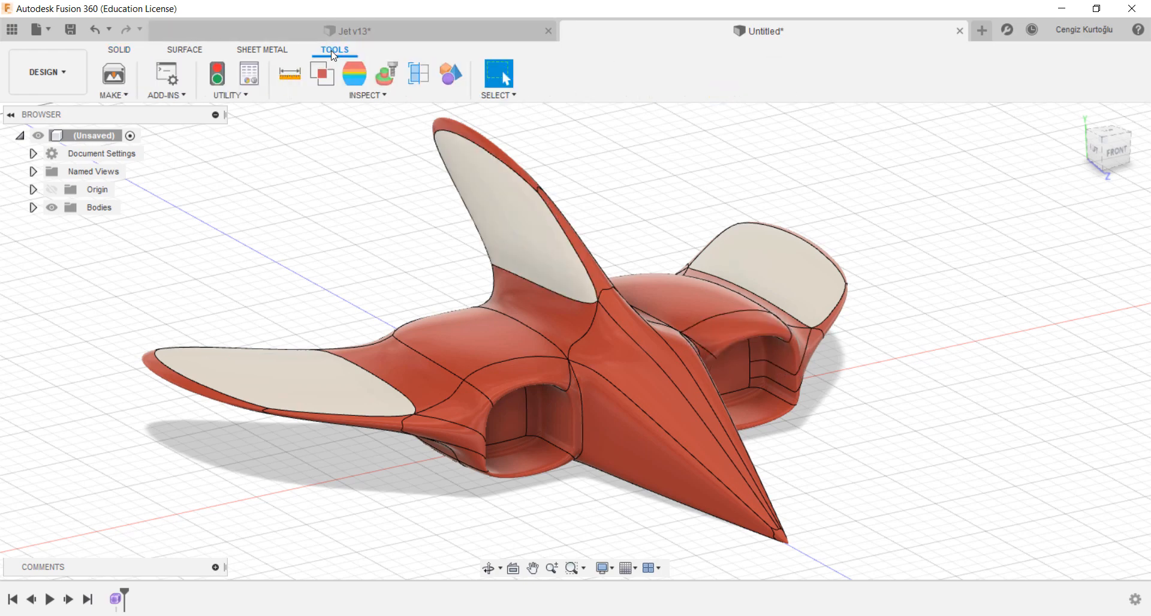
left_click(112, 75)
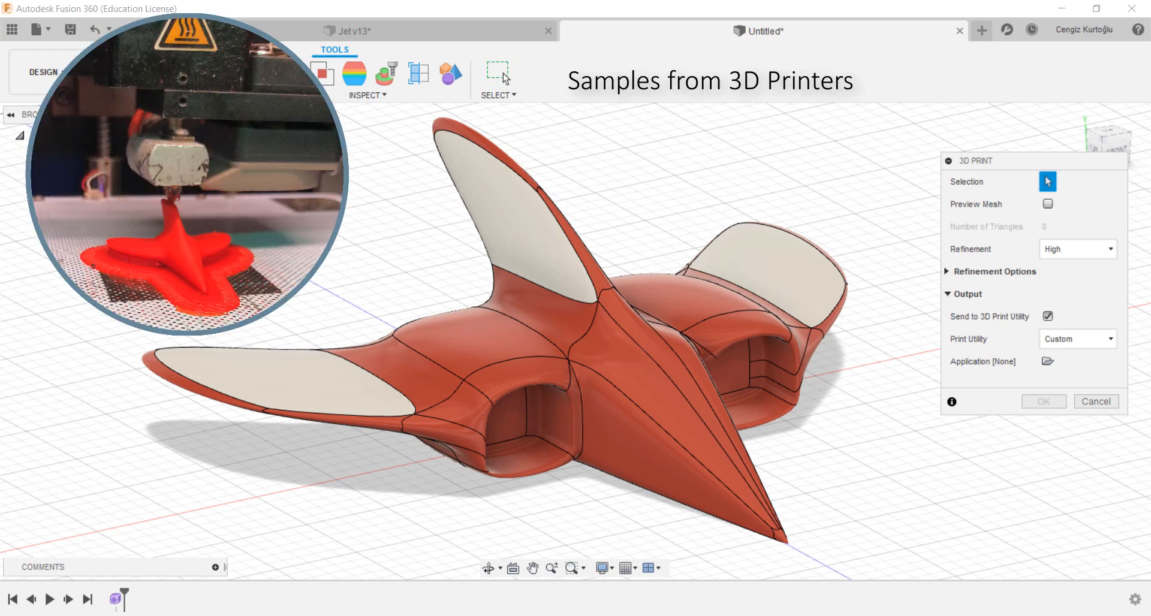
left_click(611, 392)
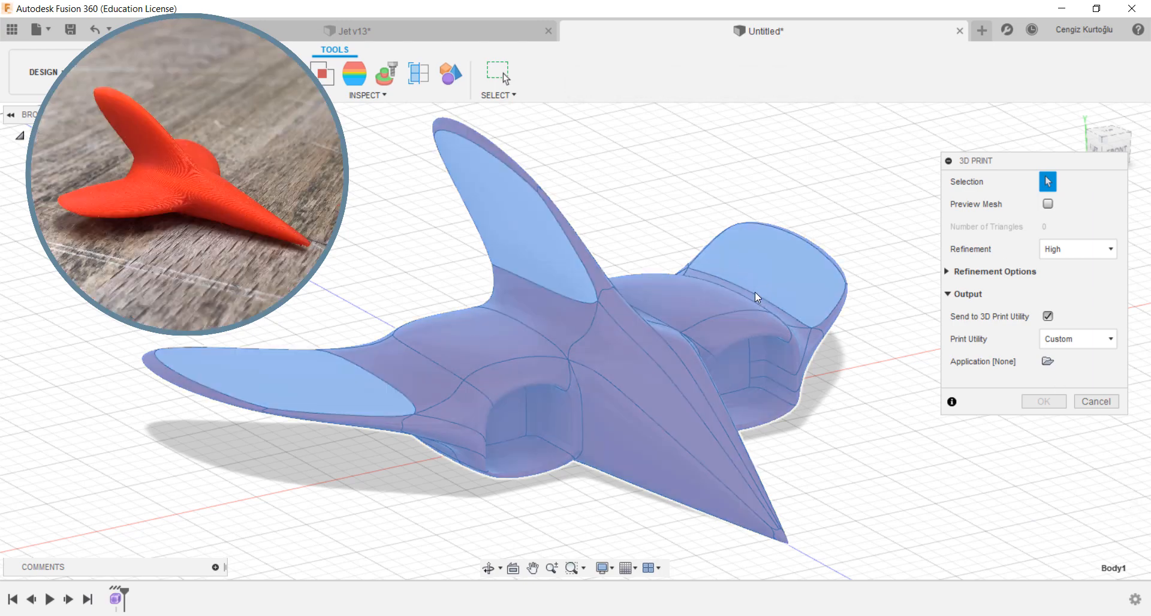
left_click(1086, 342)
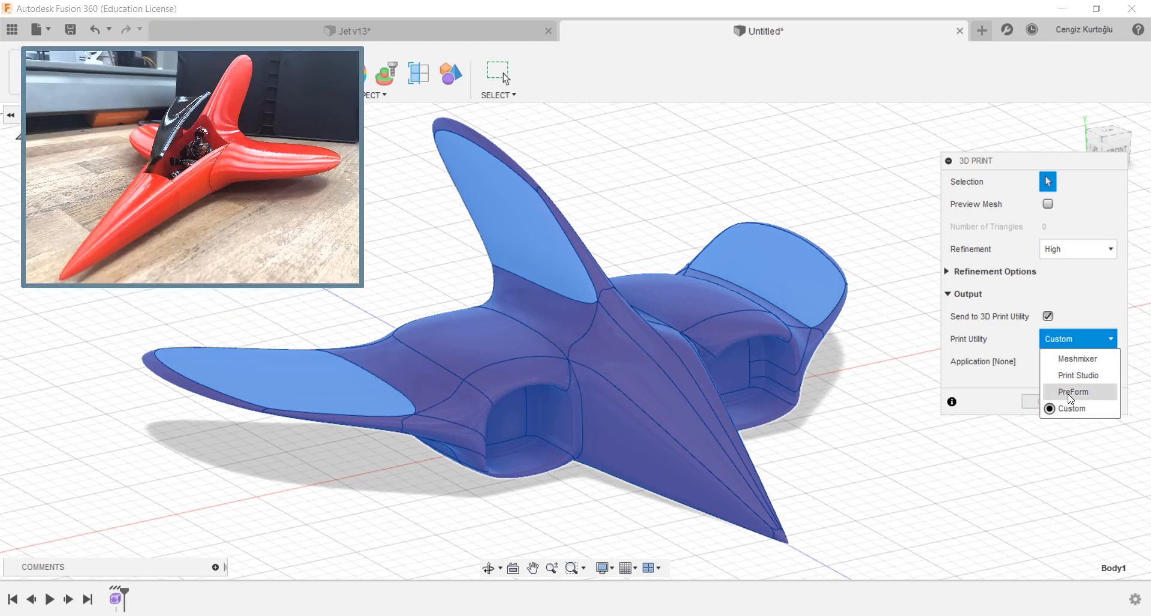
left_click(1072, 393)
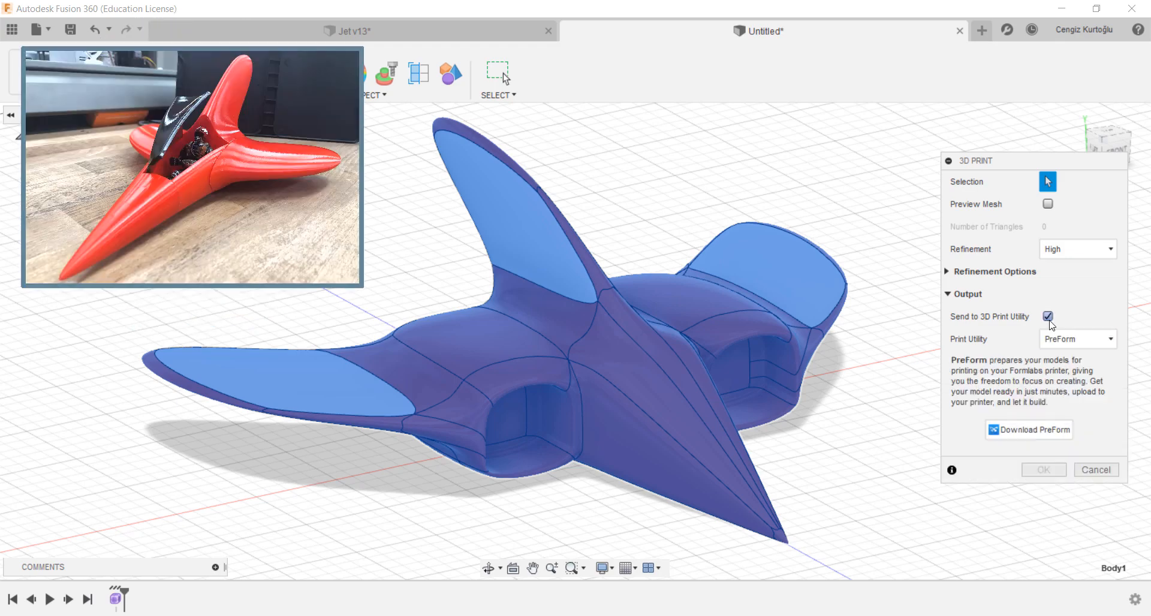
left_click(1048, 316)
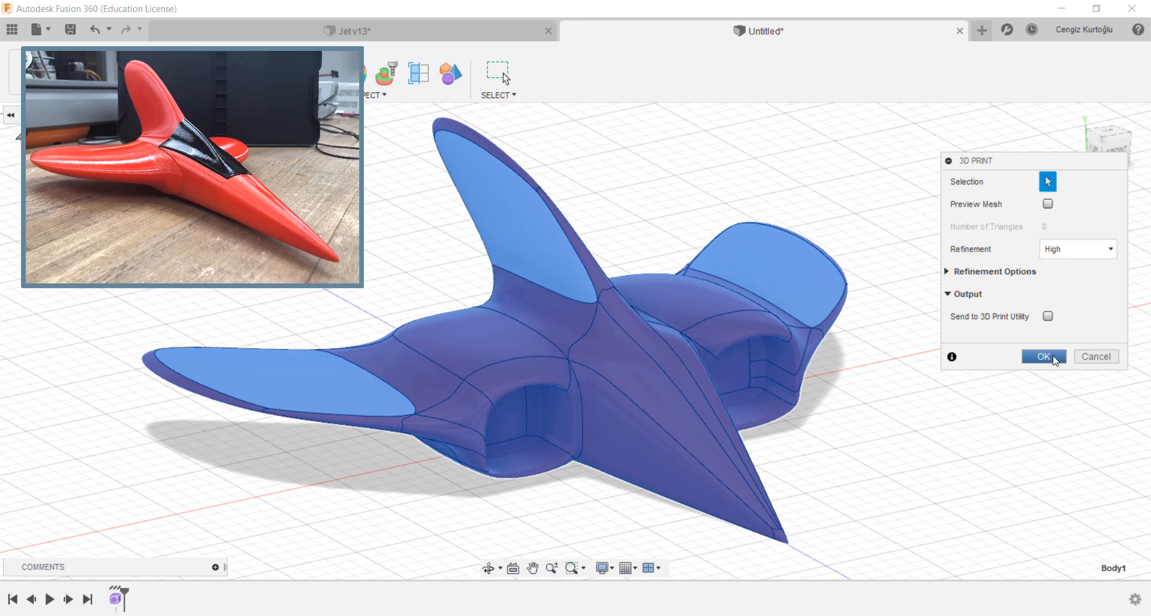
left_click(1096, 356)
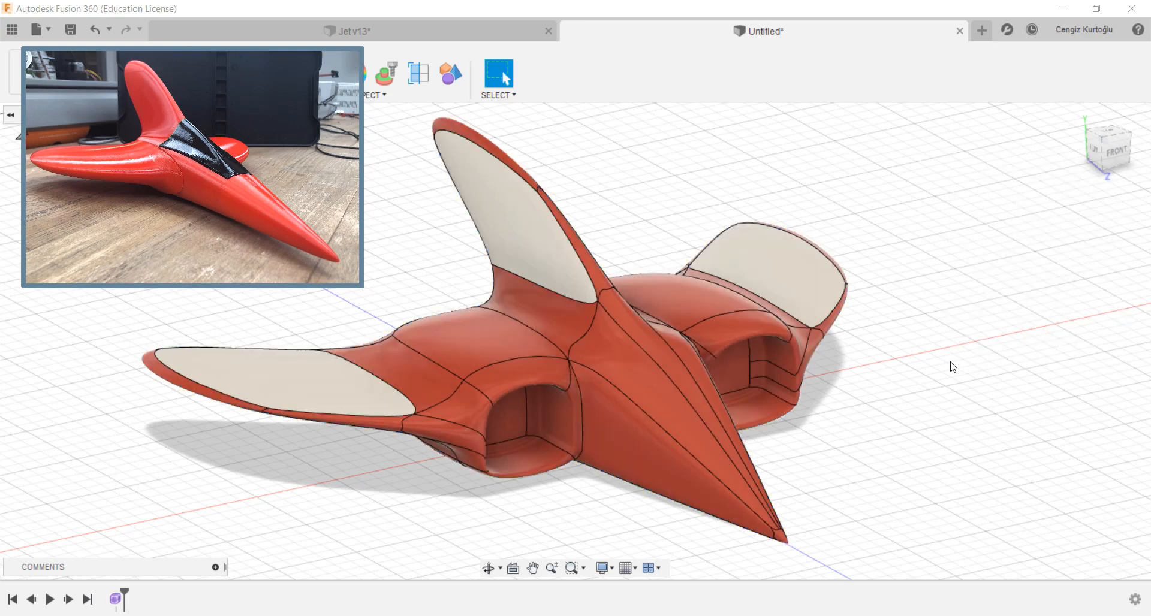